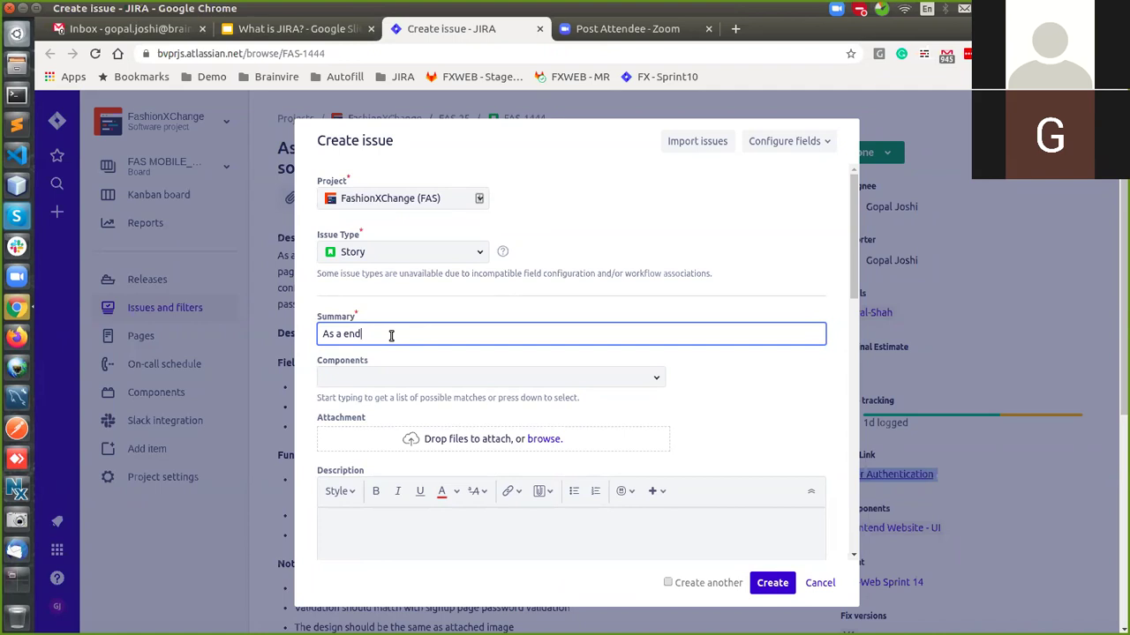
Complete the story's summary as "As a enduser i should be able to signin into the application so that i can use application features"
text(i should be able to)
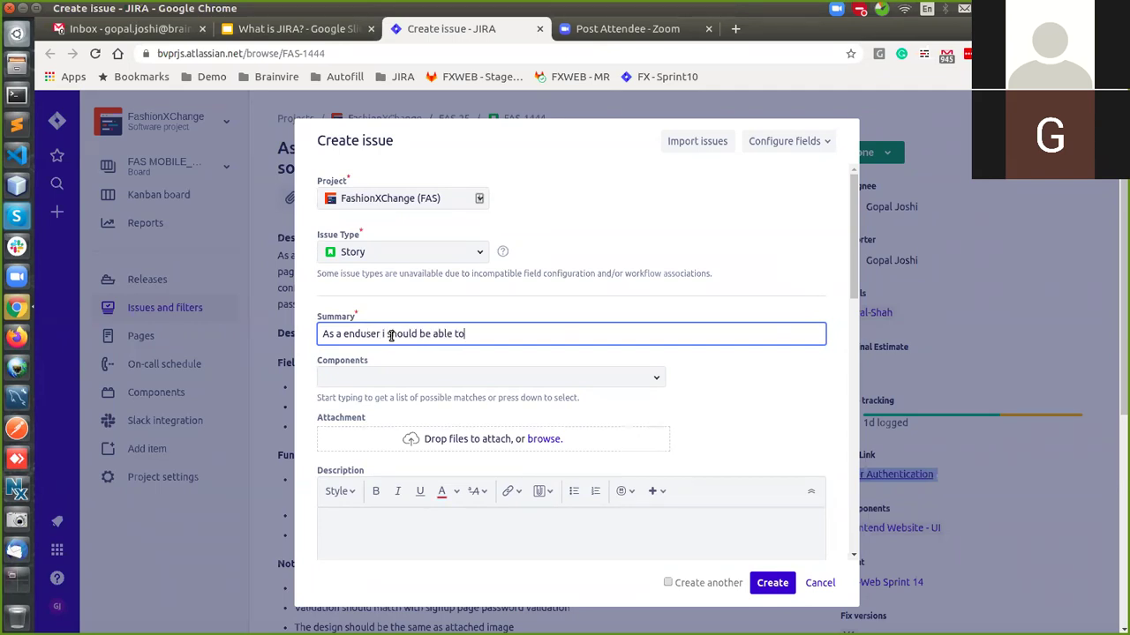
text( signin into)
key(BackSpace)
text(the application so that i can use)
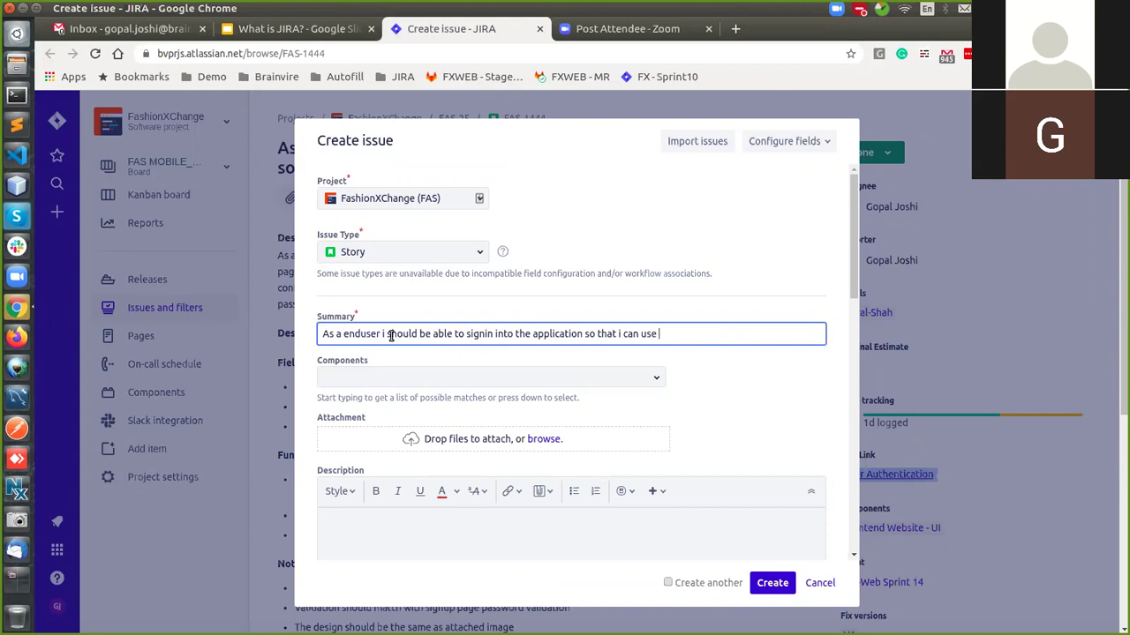
text( application features)
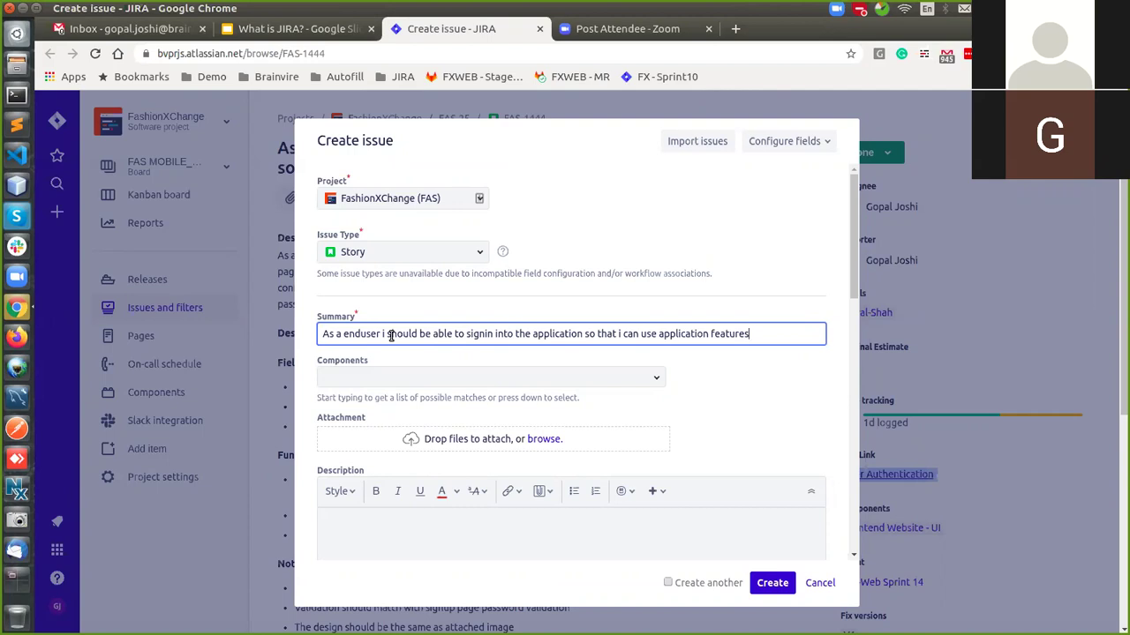
click(731, 399)
Set the new story's component to Android App
scroll(745, 397, down, 1)
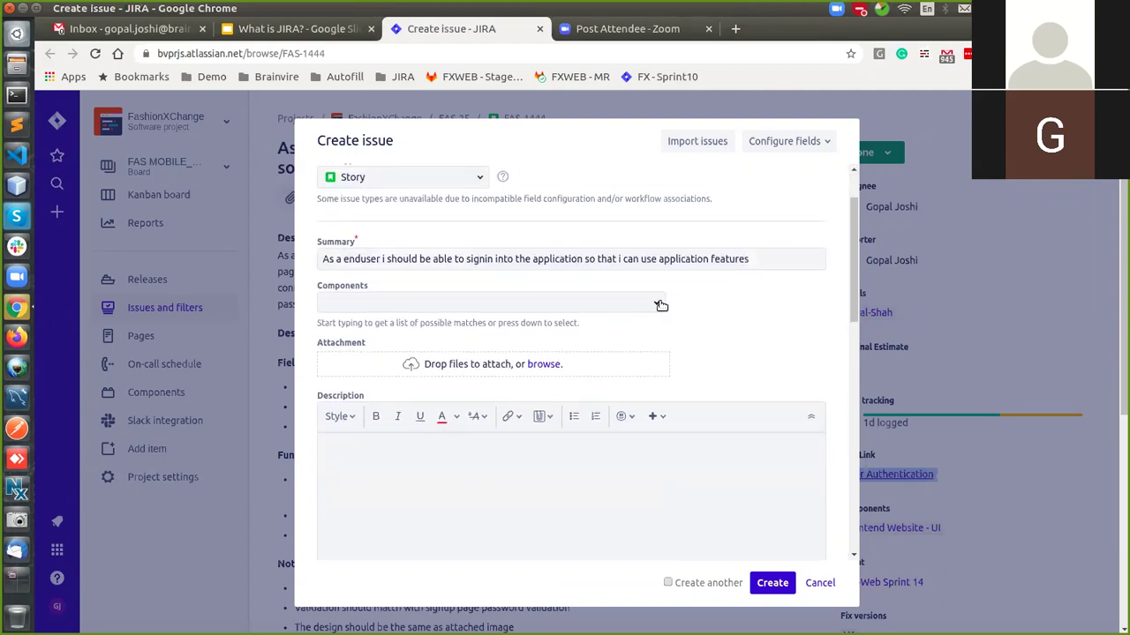
click(660, 305)
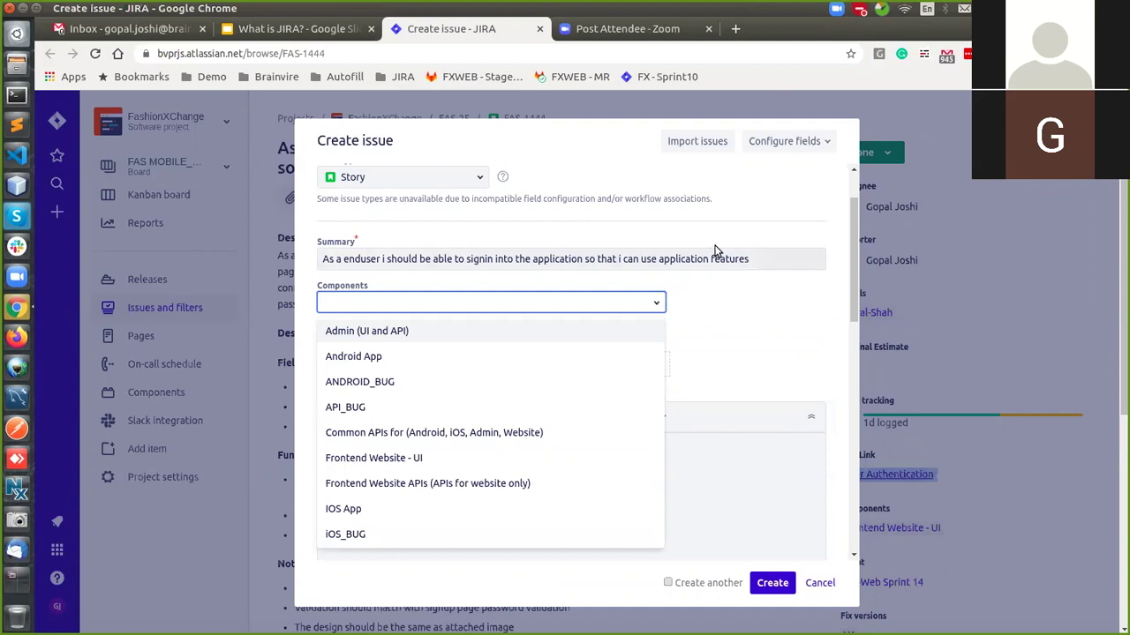
click(379, 360)
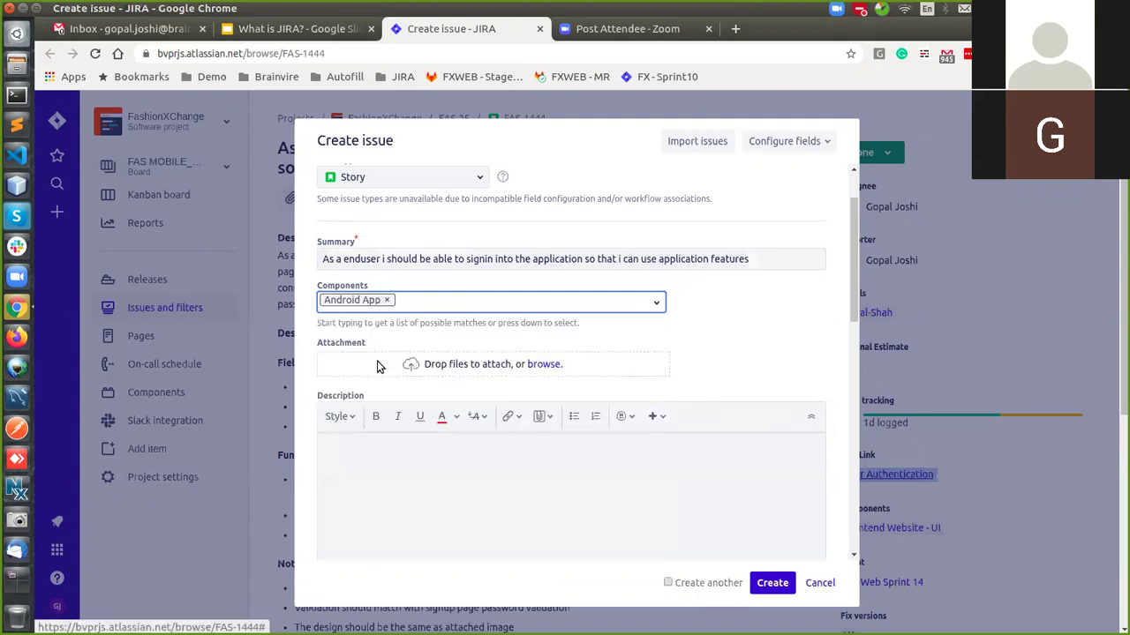
Attach the recently uploaded image "404 font colour issue.png" to the new story
scroll(706, 354, down, 1)
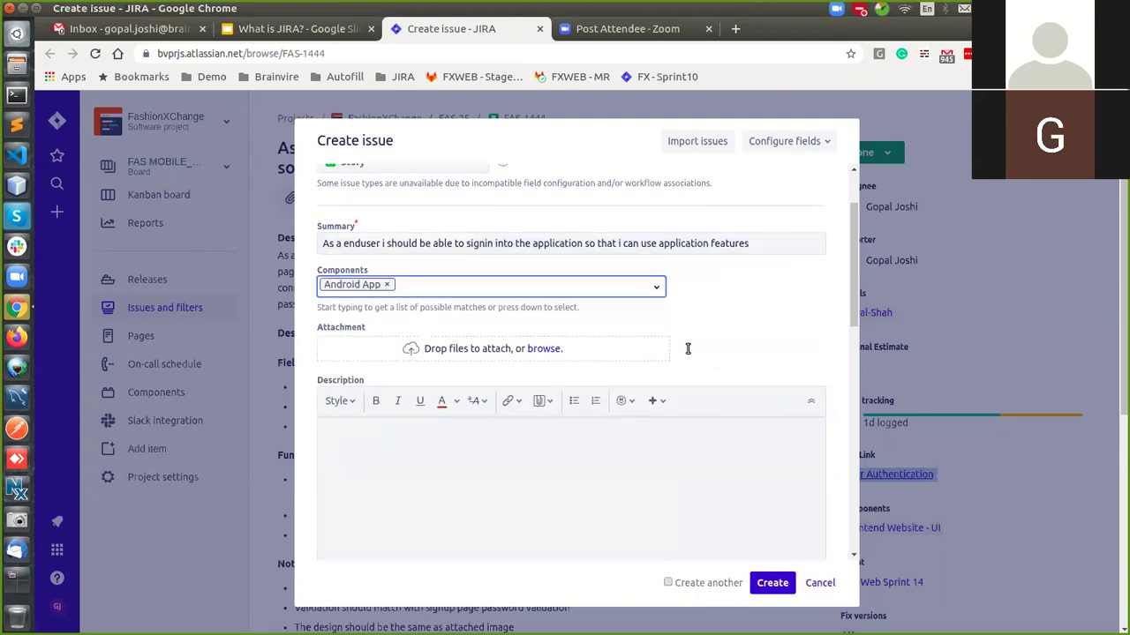
scroll(557, 280, down, 2)
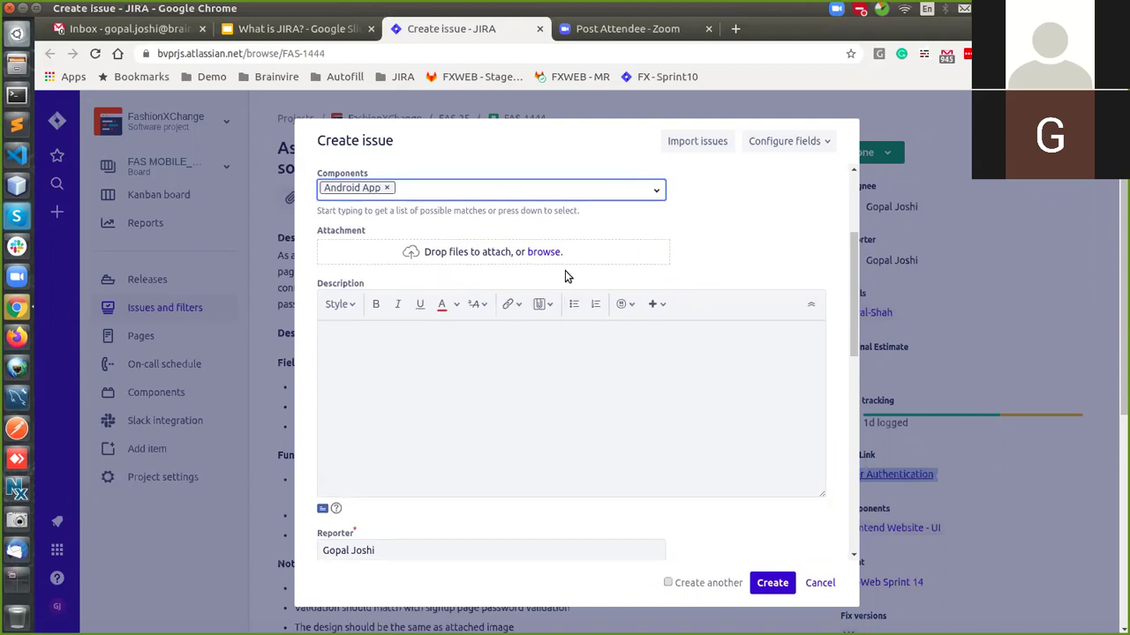
click(545, 253)
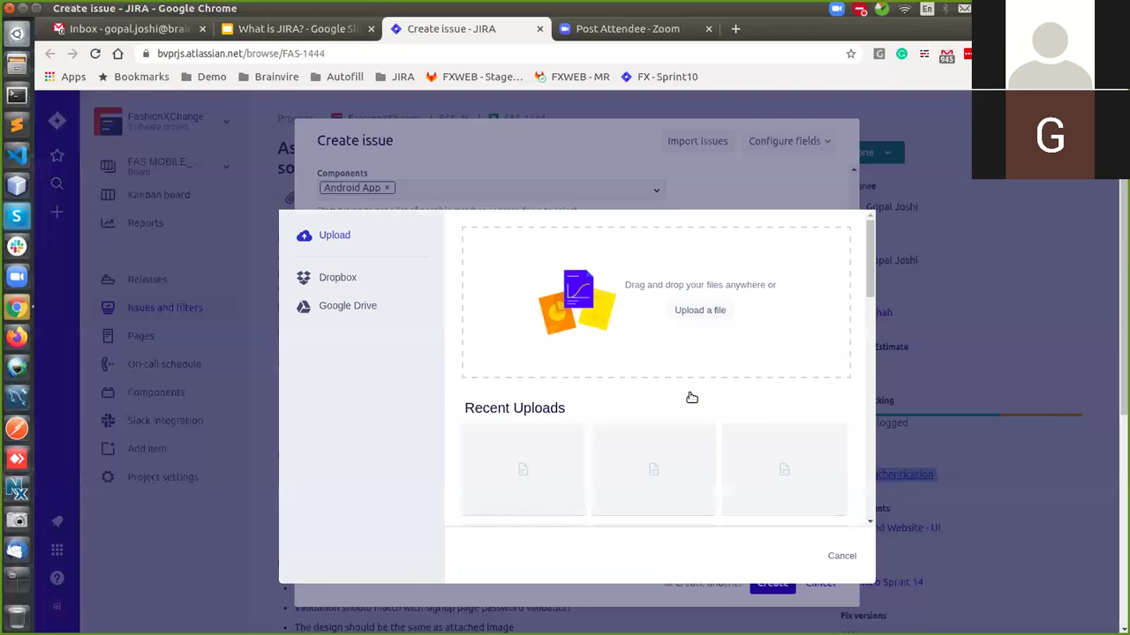
scroll(716, 429, down, 3)
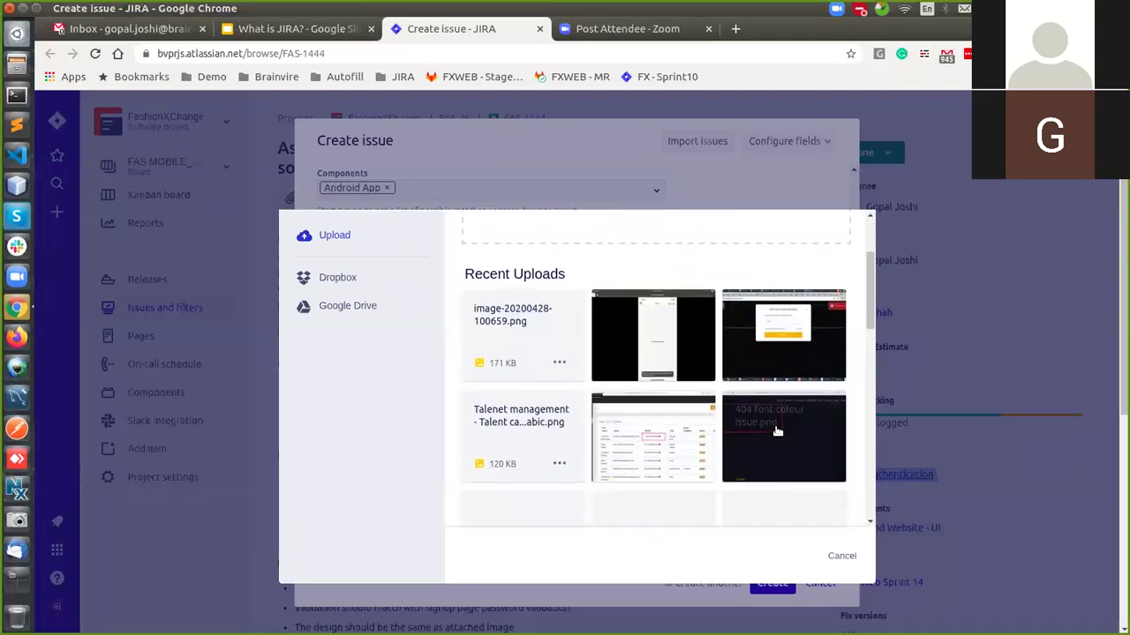
scroll(773, 433, down, 5)
click(778, 300)
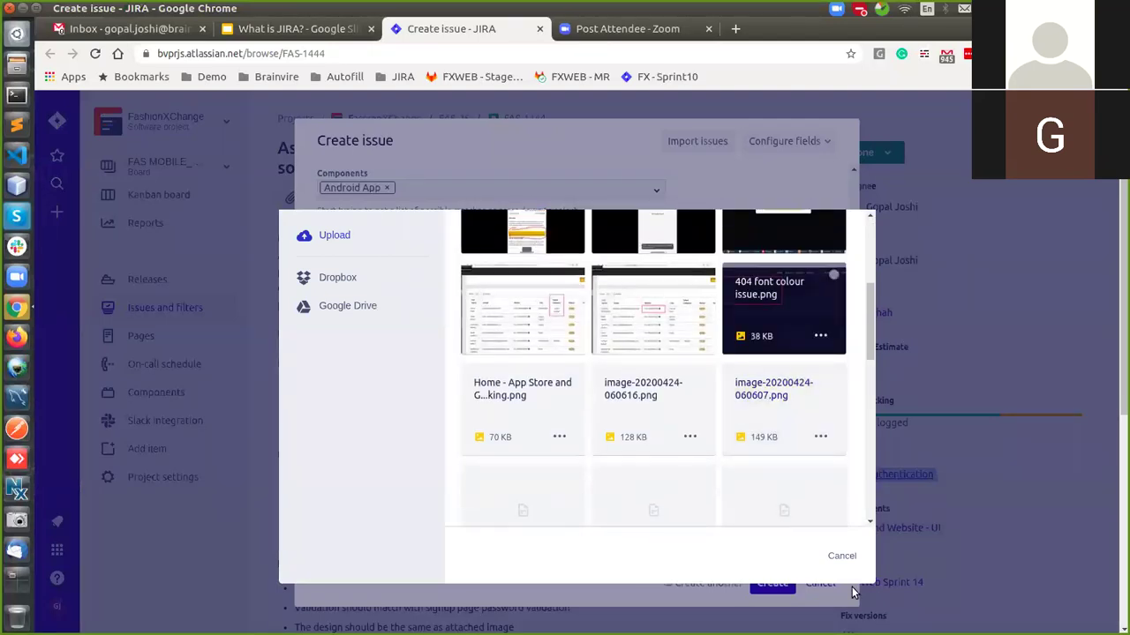
click(781, 555)
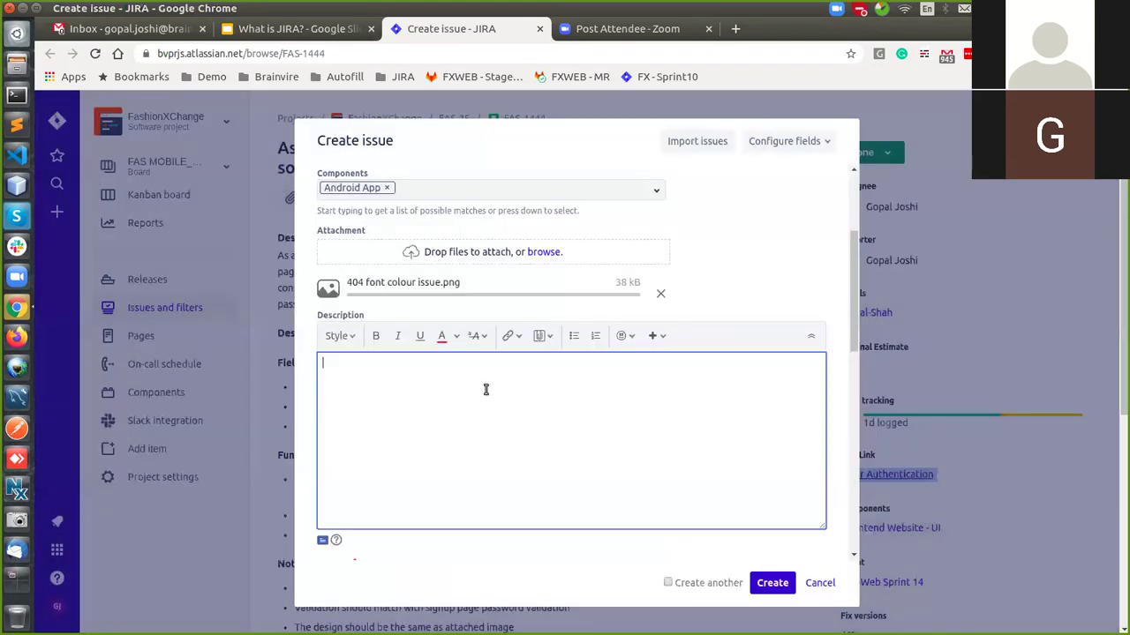
Enter "Here, description of story" as the new story's description
scroll(723, 277, down, 2)
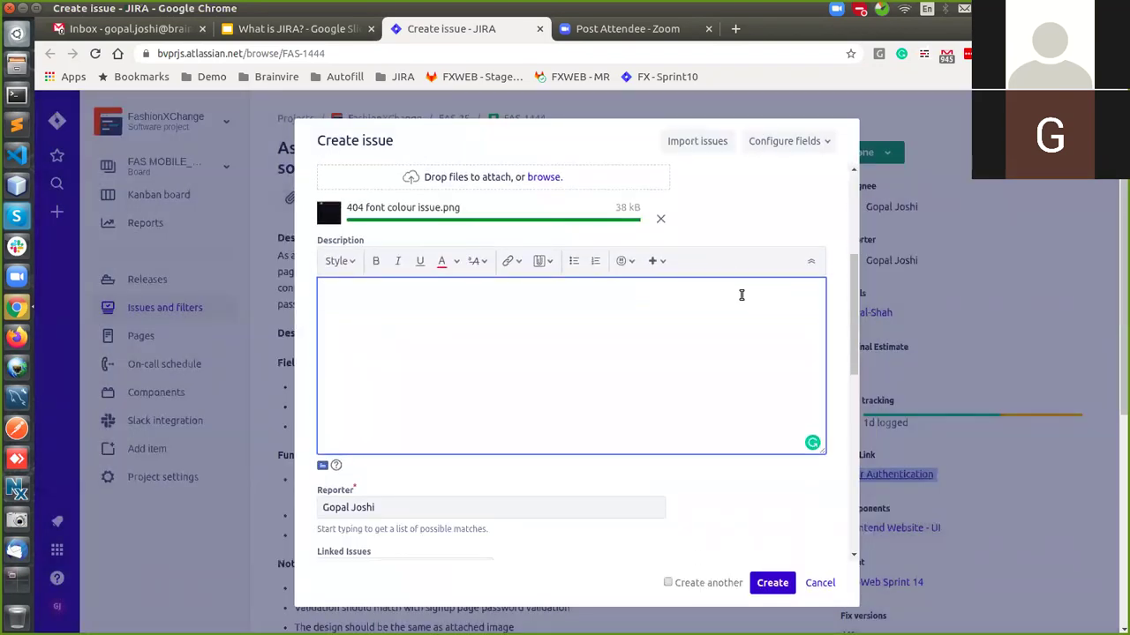
text(Here, descript)
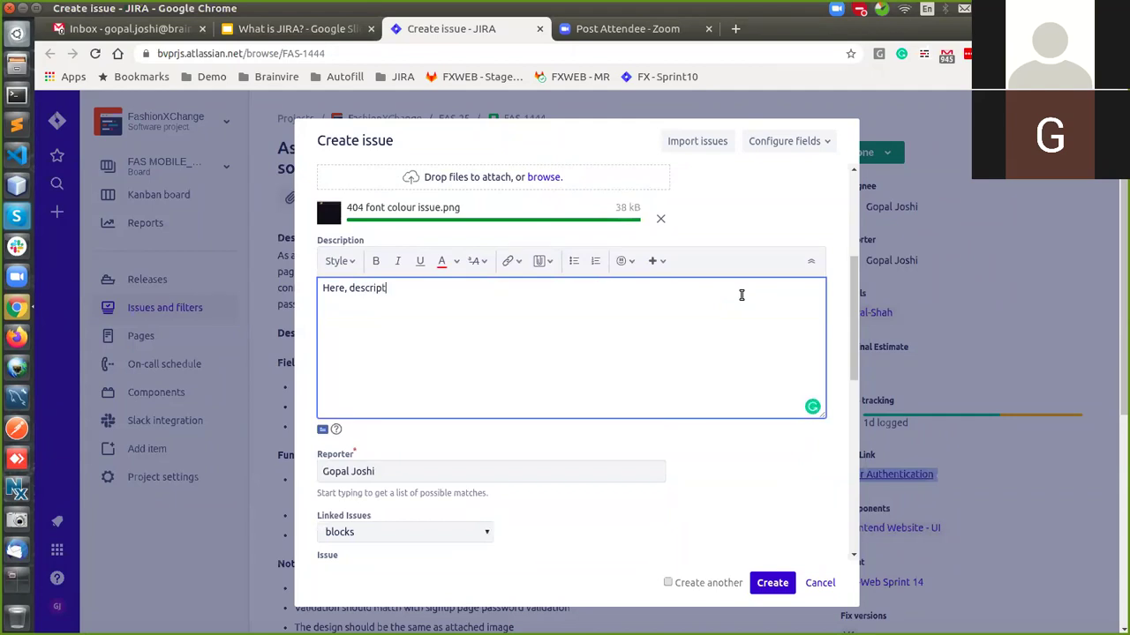
text(ion of story)
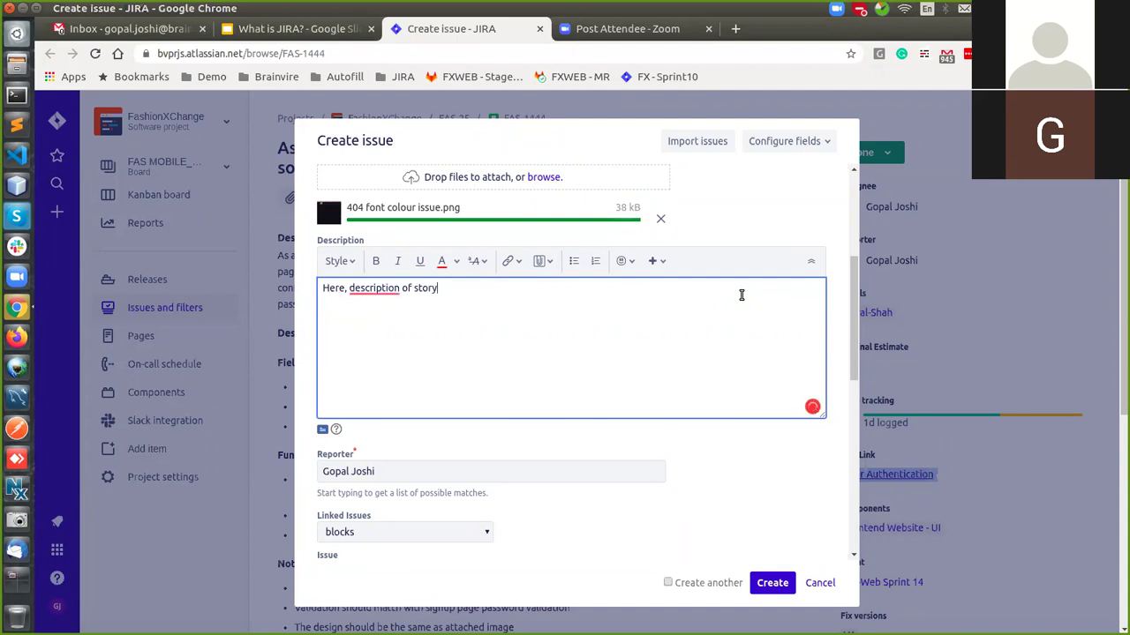
key(Return)
key(Return)
Assign the new story to yourself, leaving the fix version empty
scroll(691, 393, down, 3)
scroll(653, 330, down, 3)
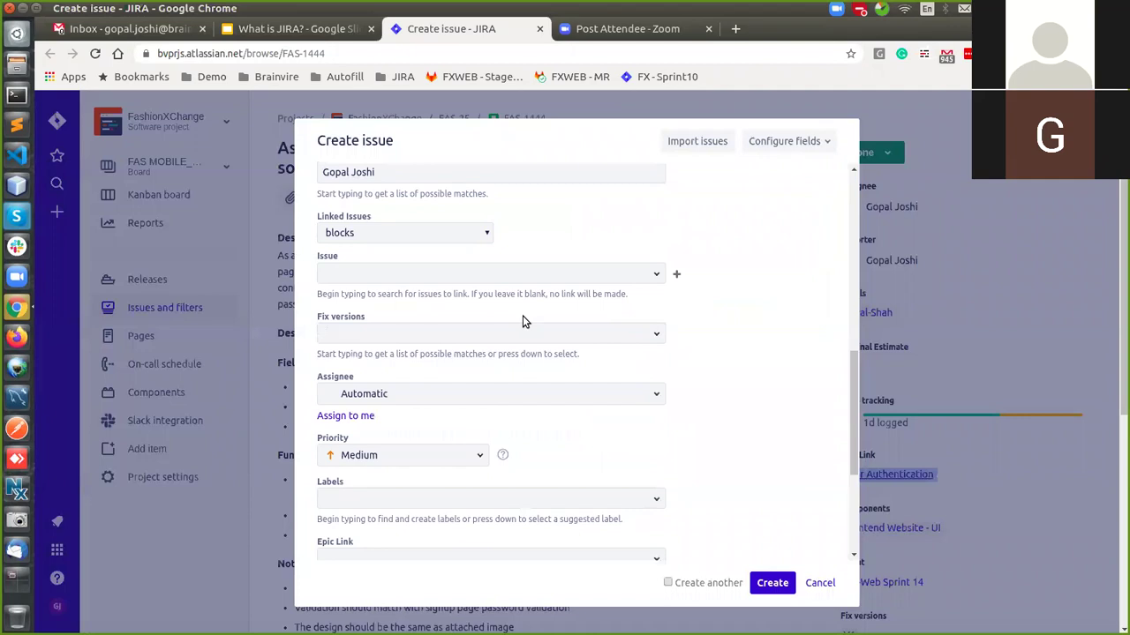
scroll(636, 296, down, 1)
click(658, 299)
click(623, 334)
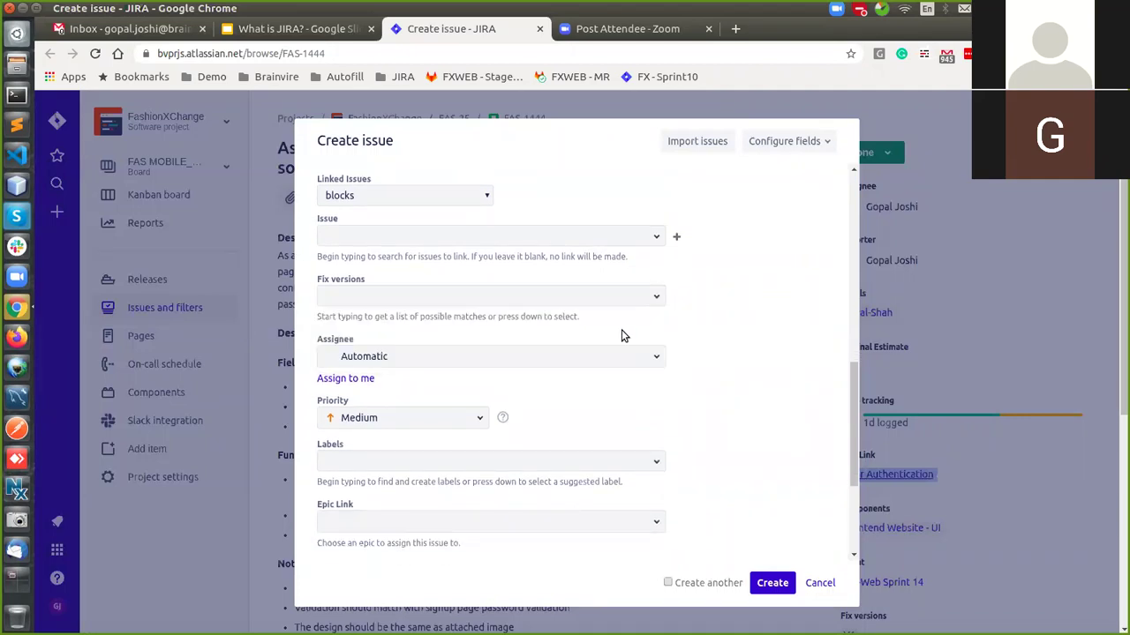
click(340, 378)
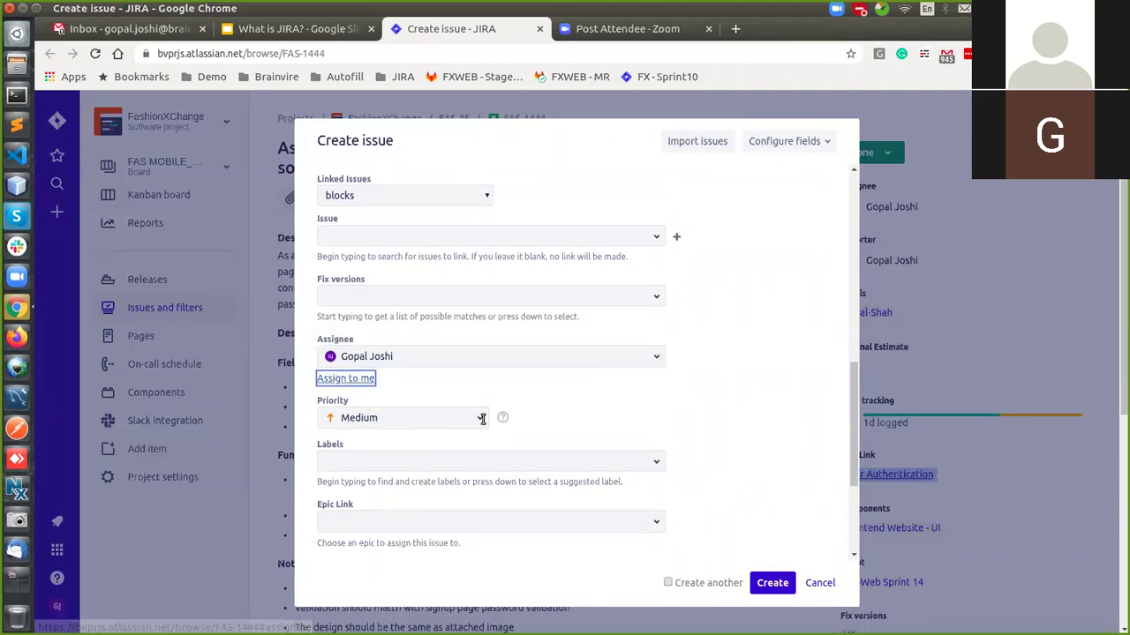
Add the existing label bearing the assignee's full name to the new story
scroll(636, 353, down, 3)
click(517, 312)
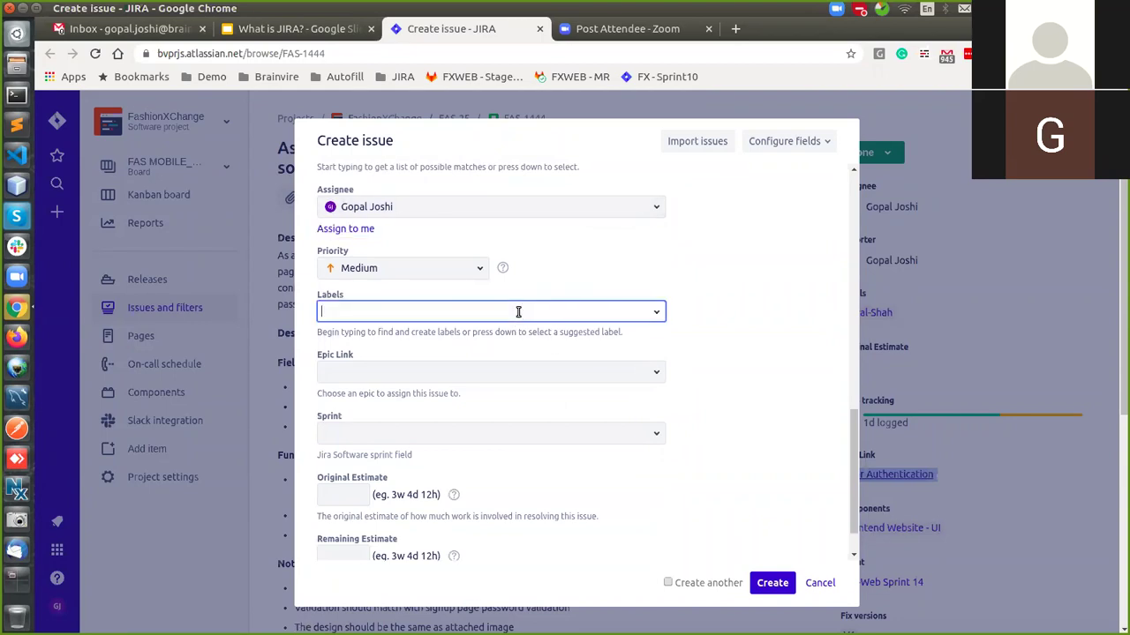
text(gopal)
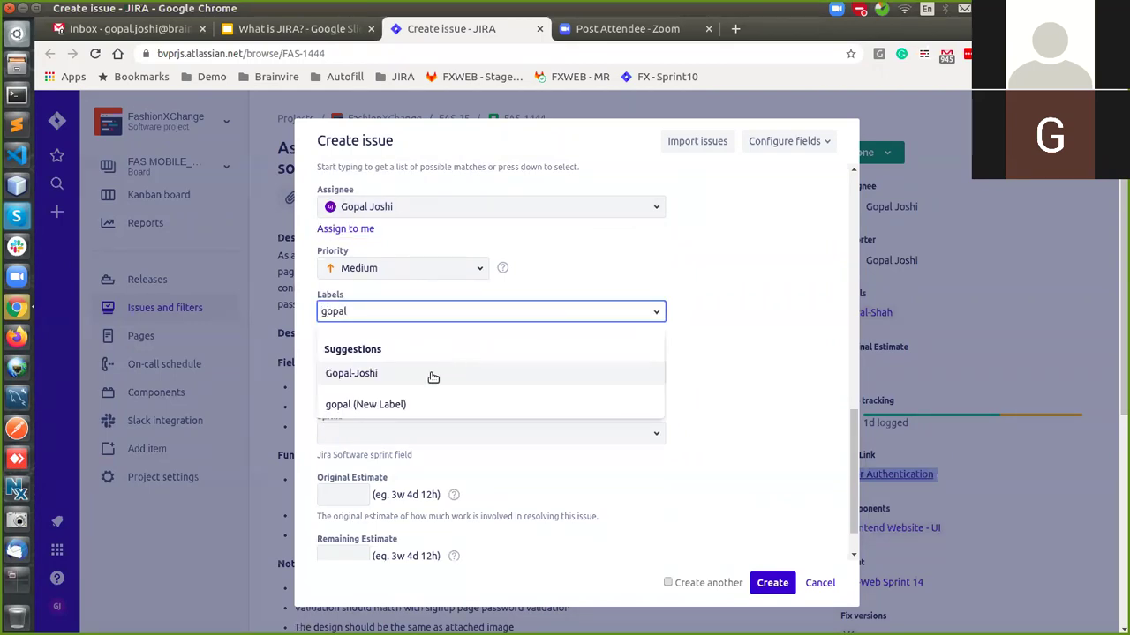
click(433, 374)
Link the new story to the User Authentication epic (FAS-25)
scroll(560, 366, down, 1)
click(601, 324)
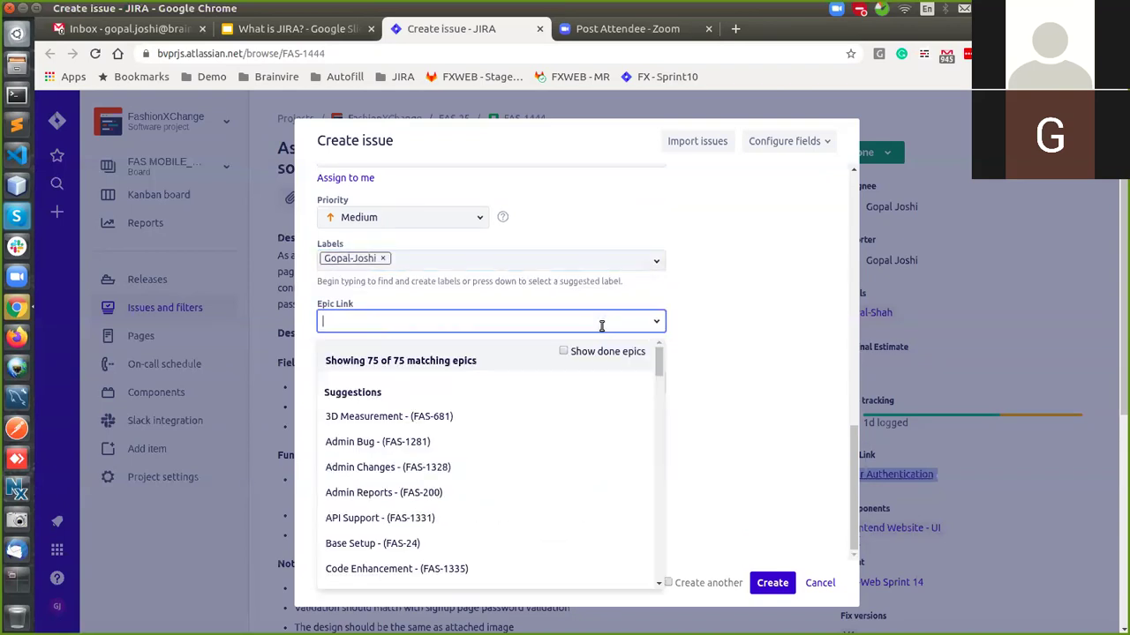
text(user auth)
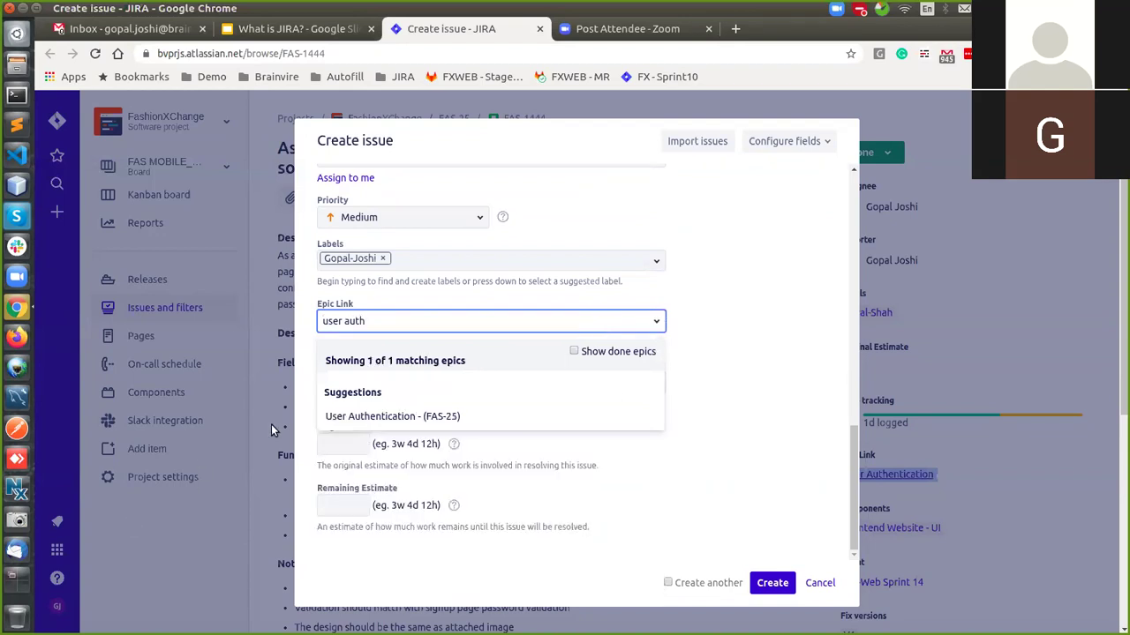
click(336, 418)
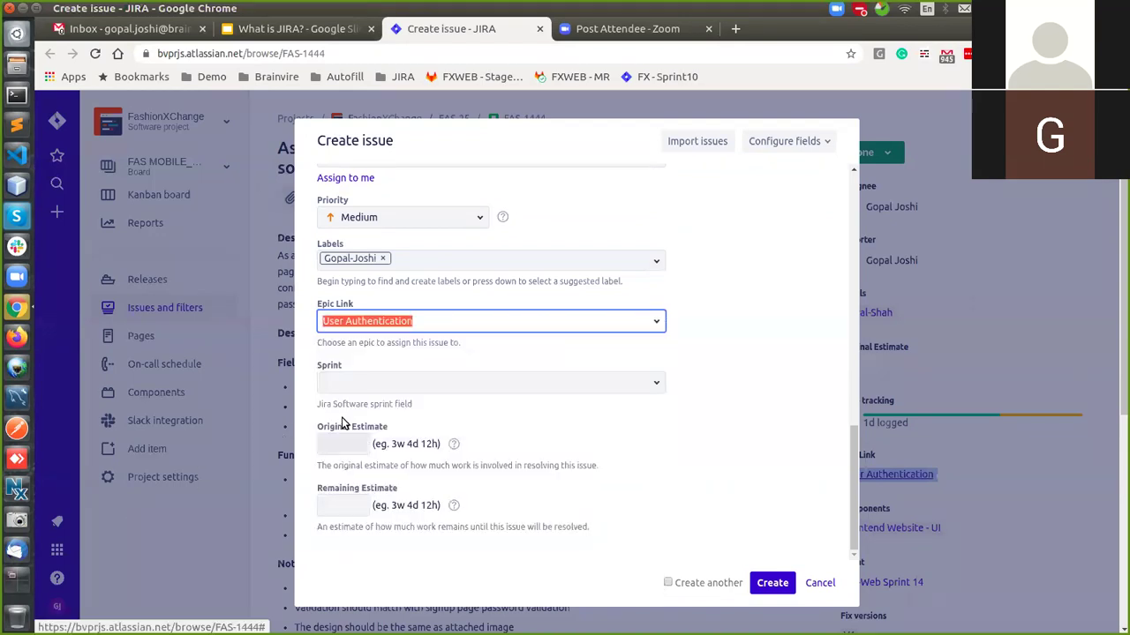
Leave the sprint empty and set the original estimate to 6h and the remaining estimate to 0h
click(653, 384)
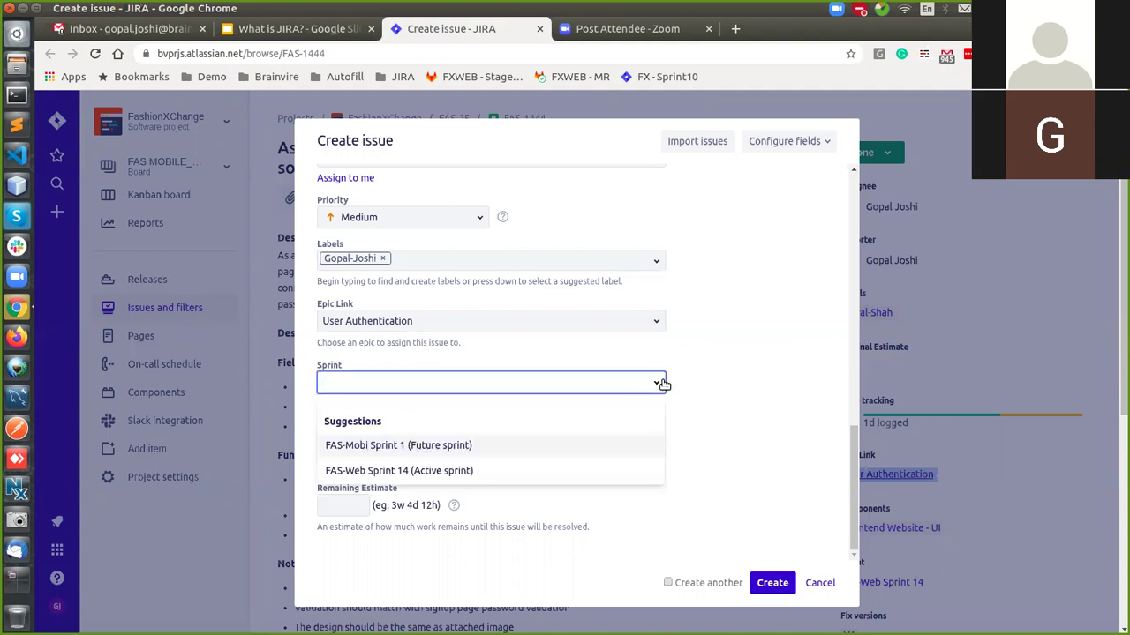
key(Tab)
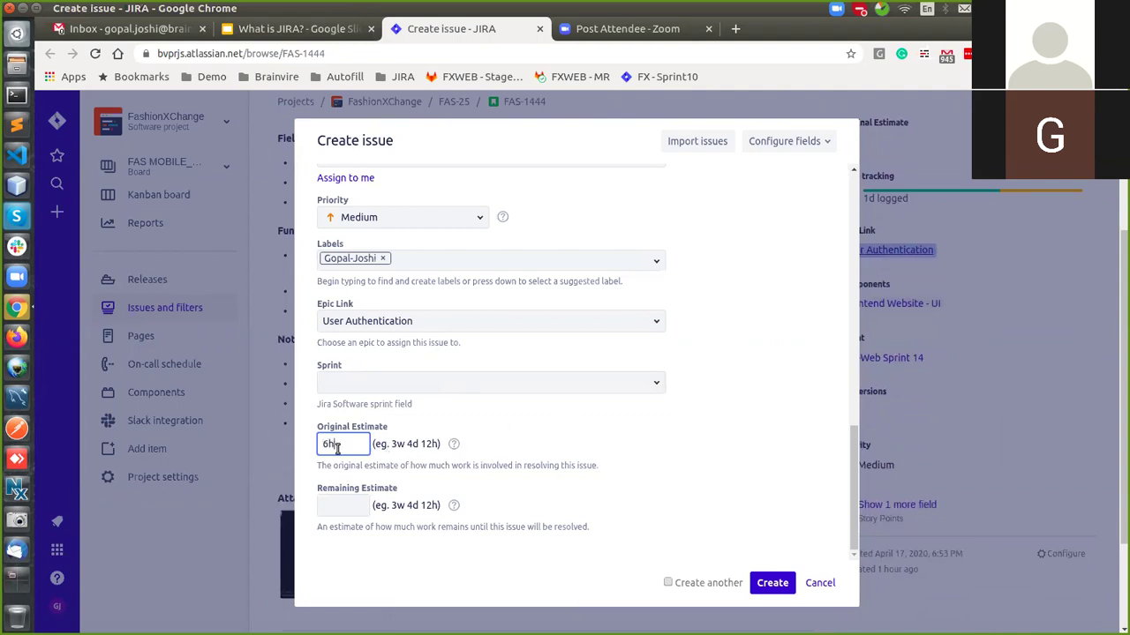
click(340, 504)
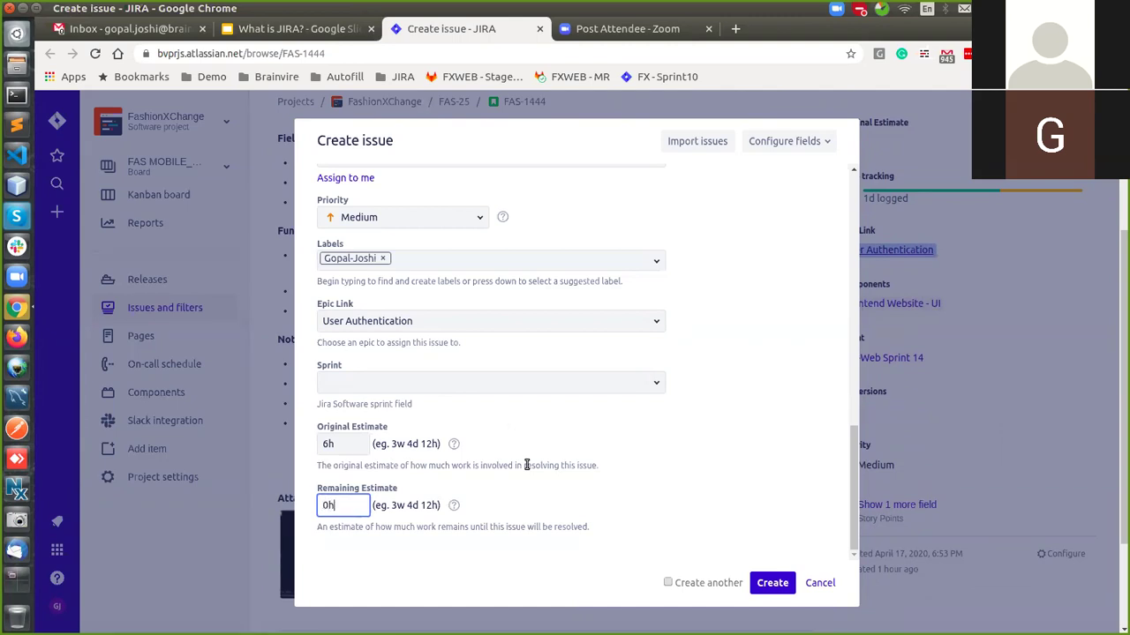
drag(341, 491, 398, 491)
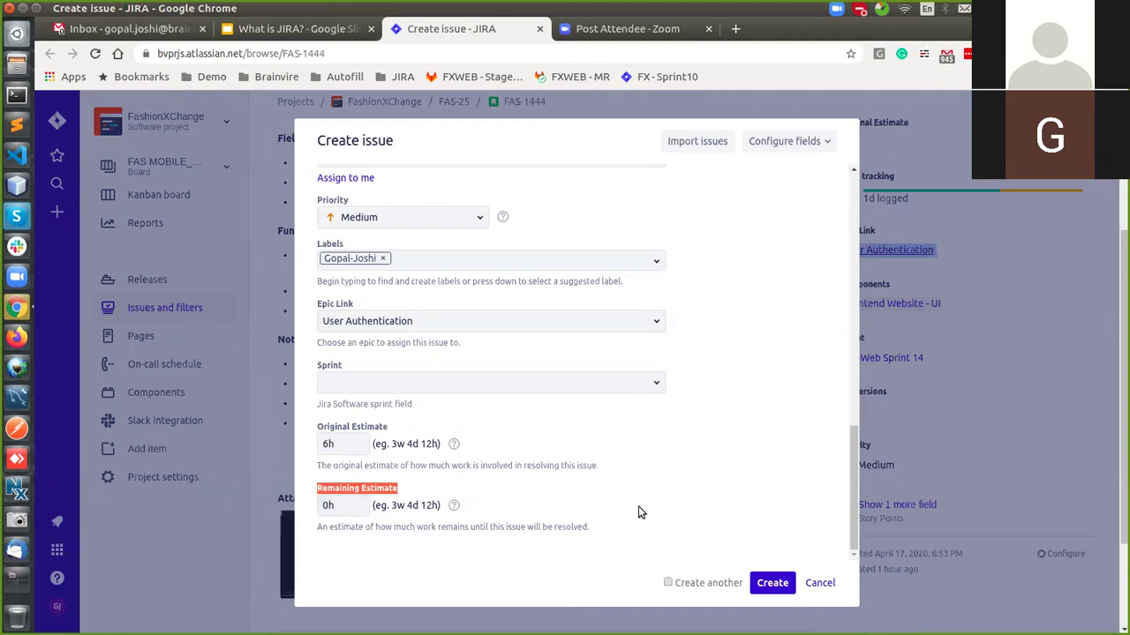
click(623, 577)
Create the sign-in story and open its issue page
click(764, 590)
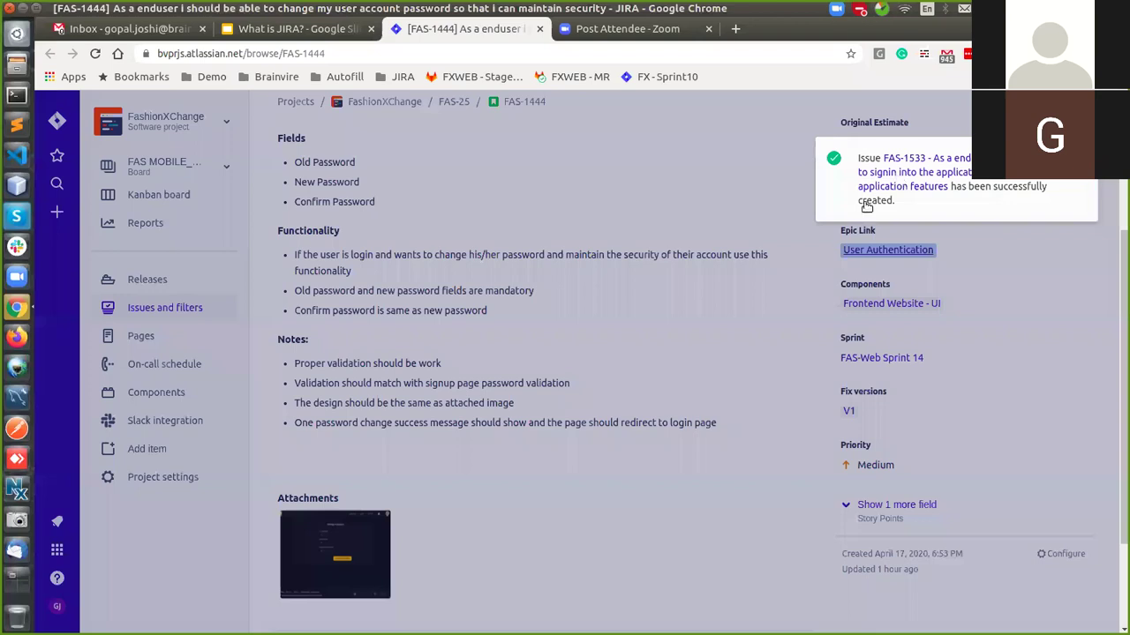
click(901, 186)
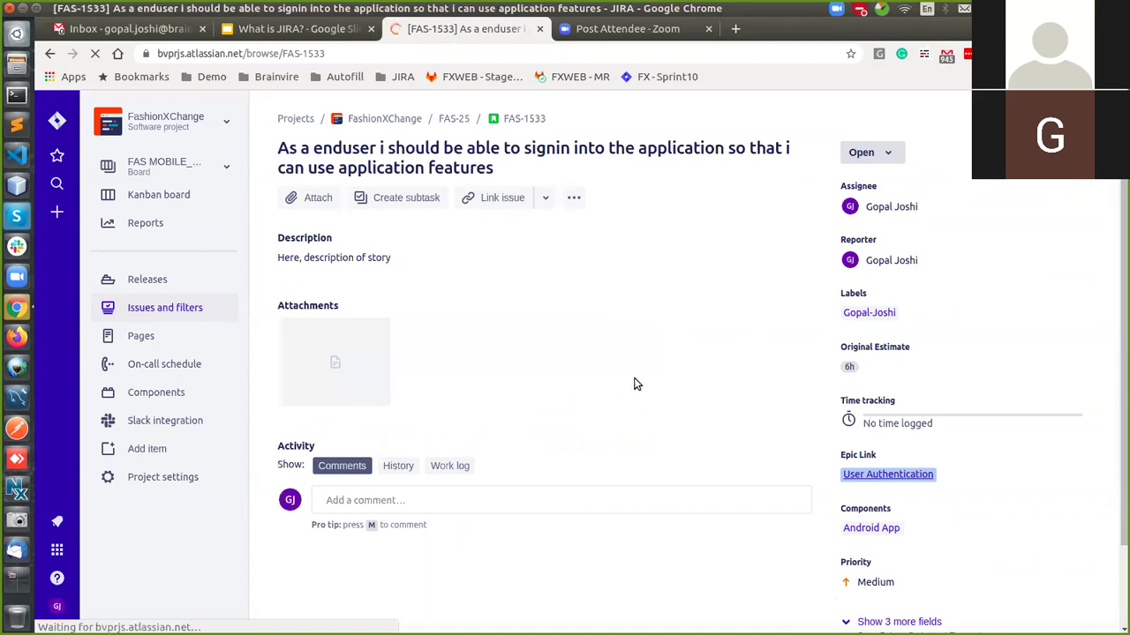
Add a subtask named "UI/UX Design" to the sign-in story
click(371, 198)
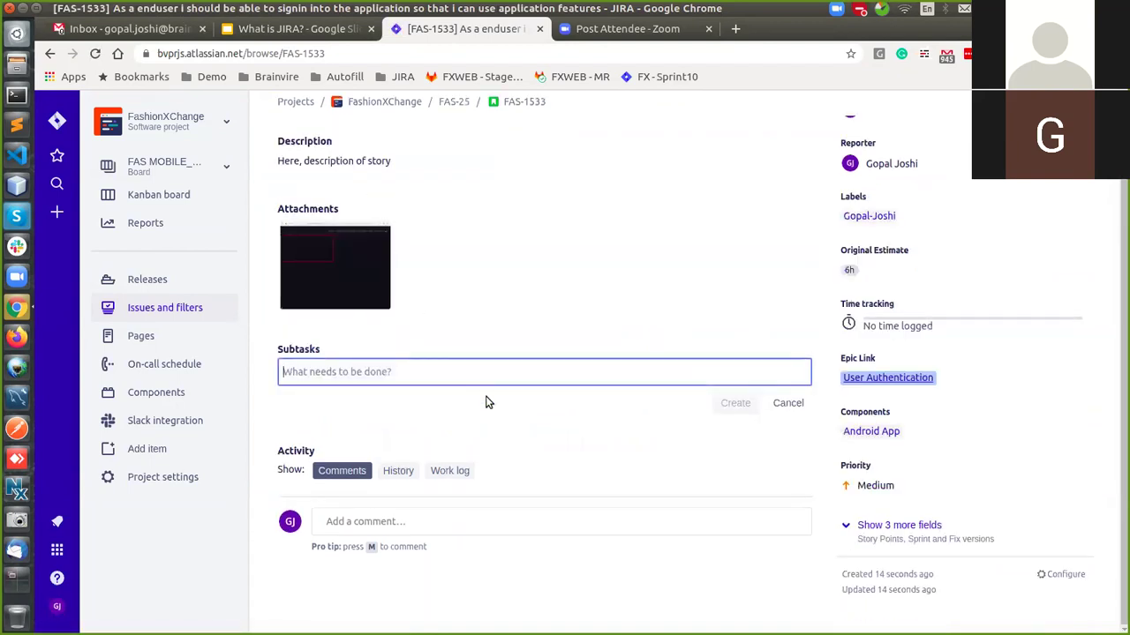
scroll(572, 325, up, 2)
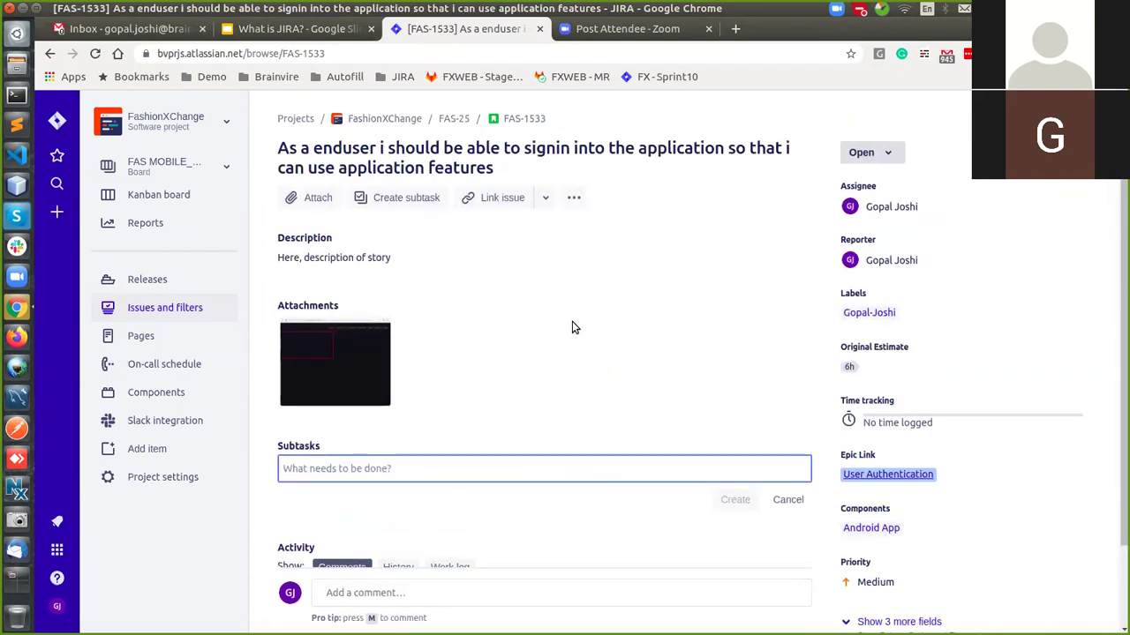
text(UI/)
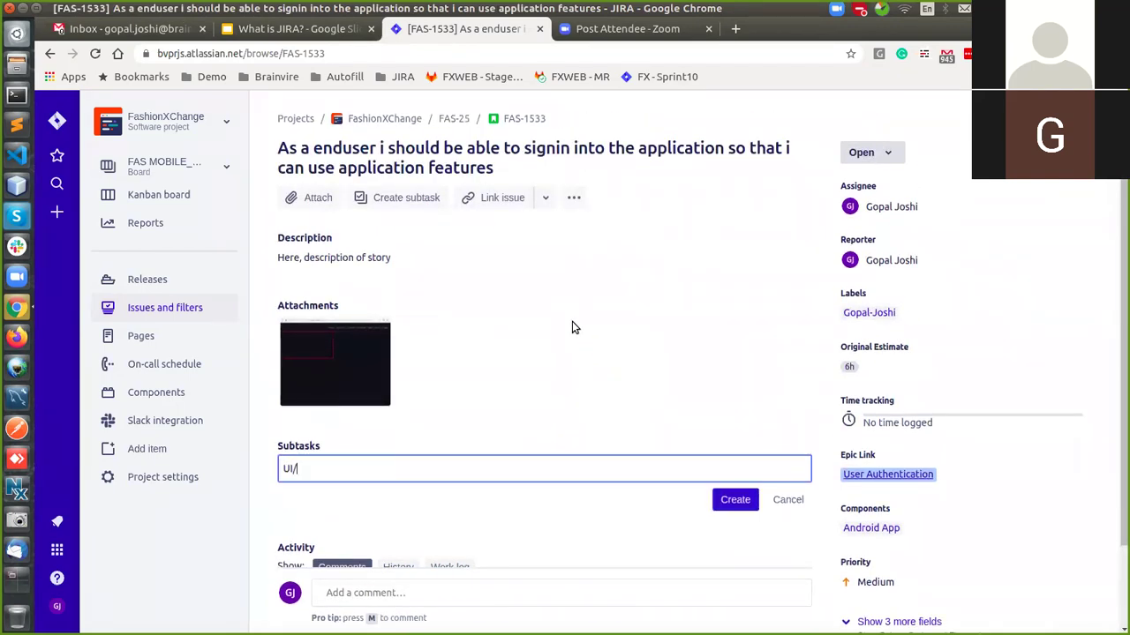
text(UX Design)
key(Return)
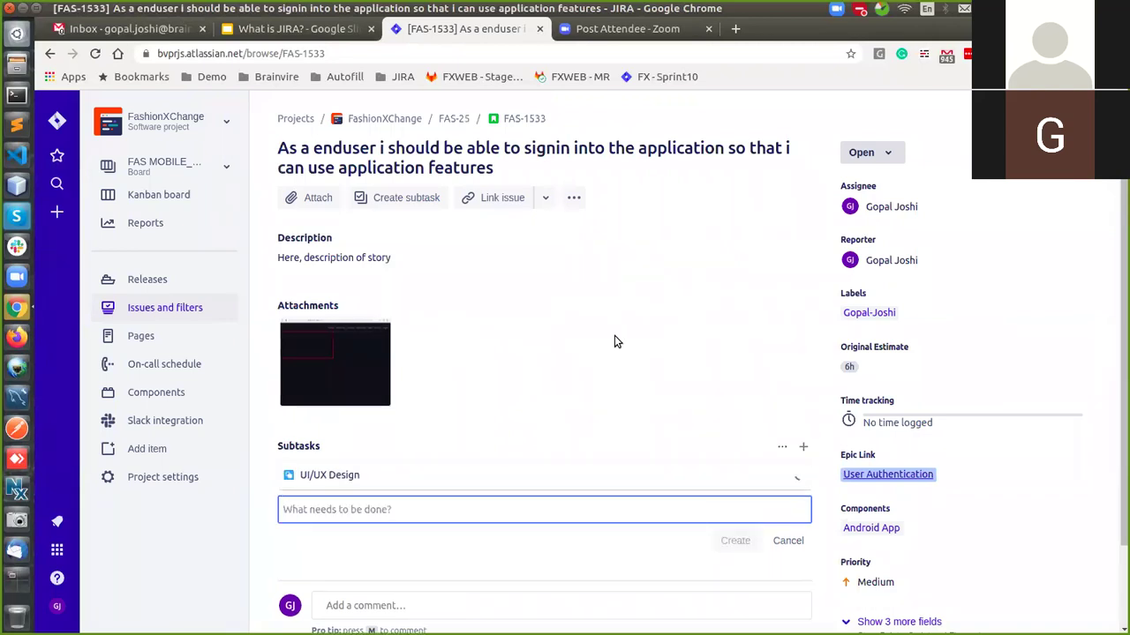
Add a second subtask named "API Integration" to the sign-in story
text(API )
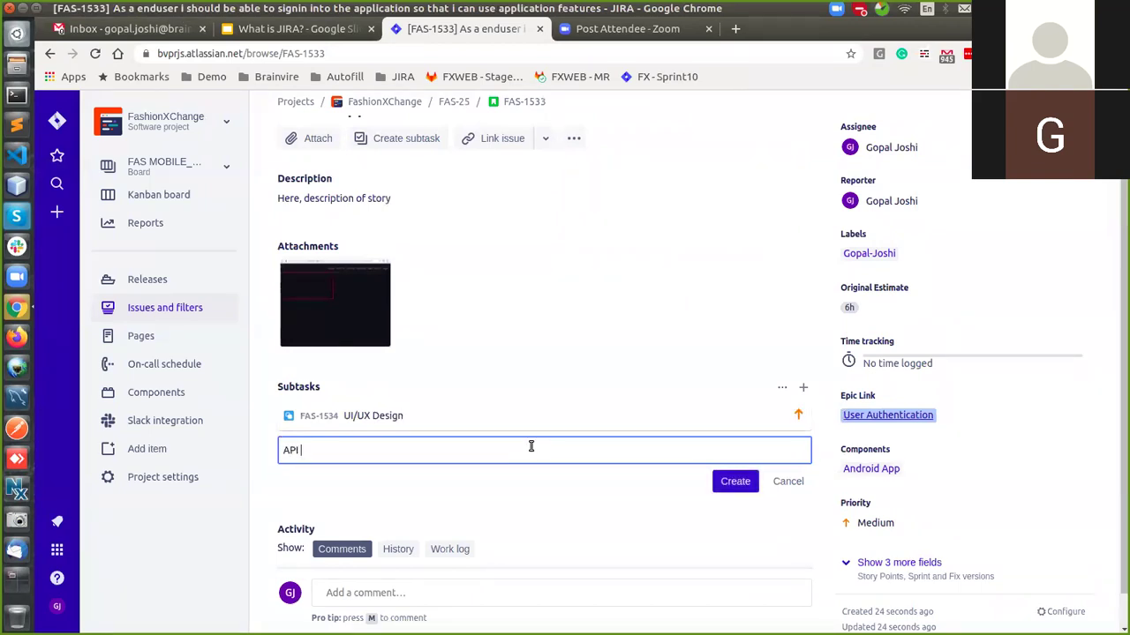
text(Integration)
click(734, 483)
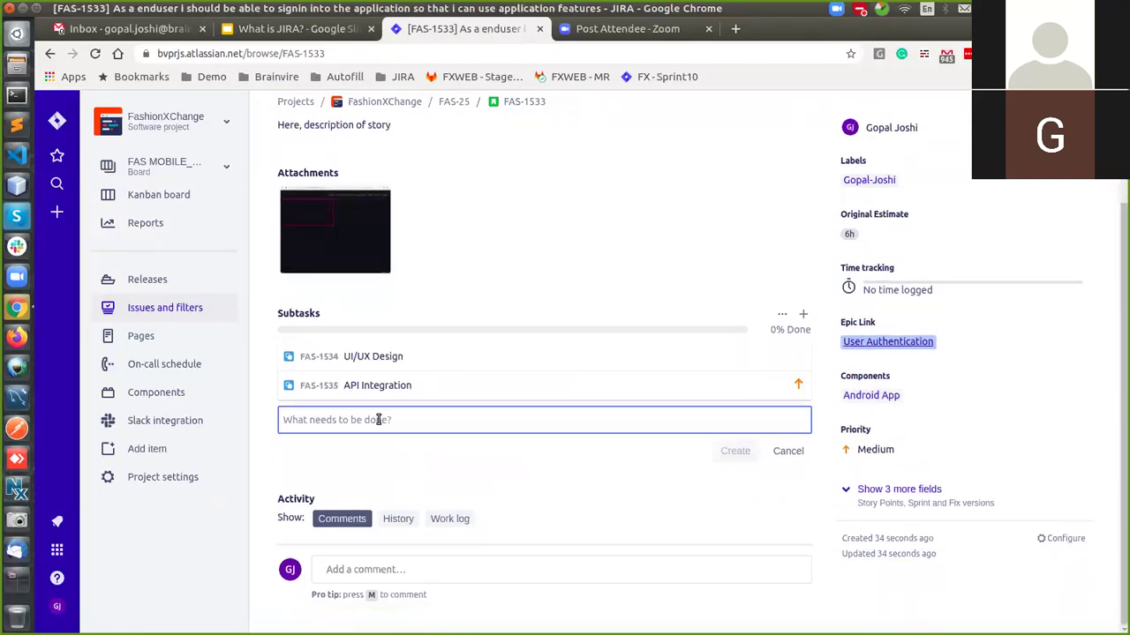
text(Busines)
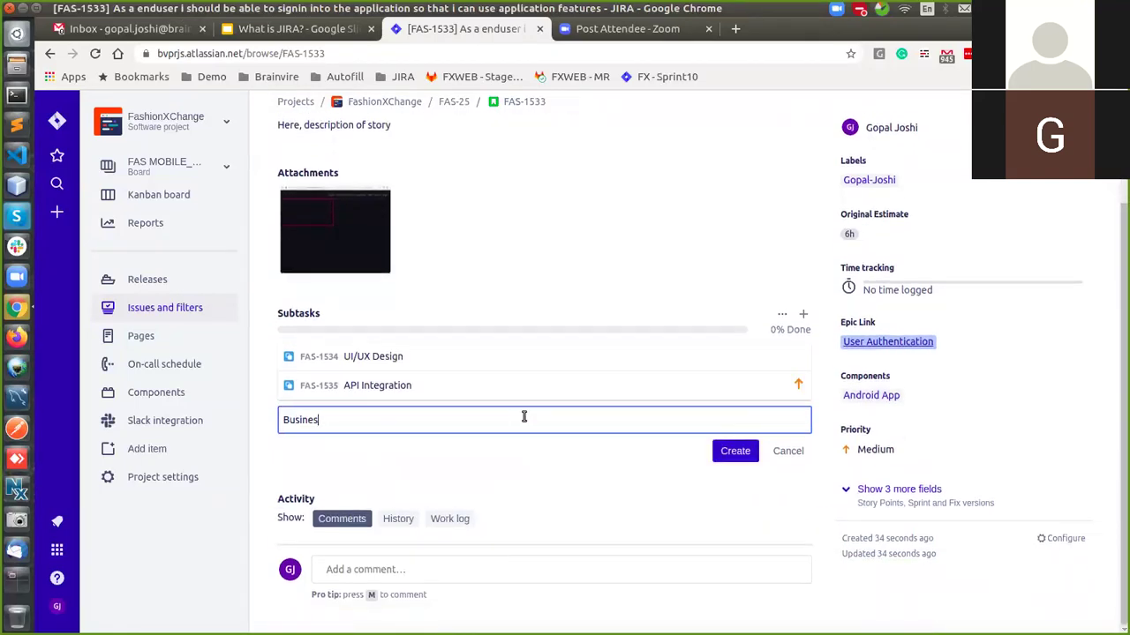
key(BackSpace)
key(BackSpace)
key(ctrl+v)
key(ctrl+a)
key(BackSpace)
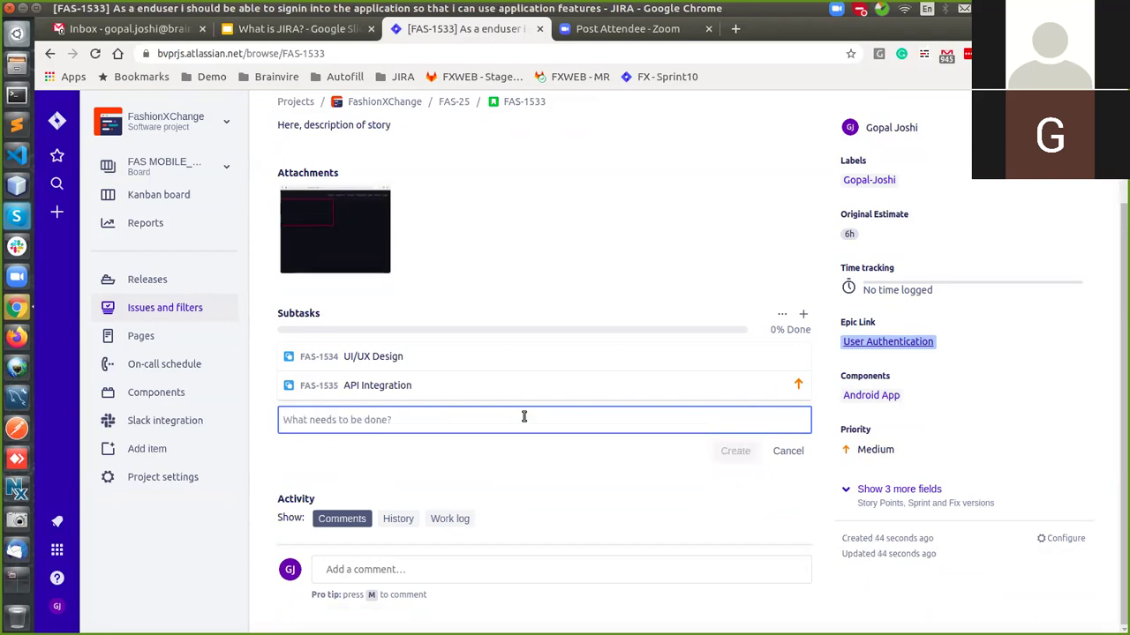
text(A)
key(BackSpace)
text(Bues)
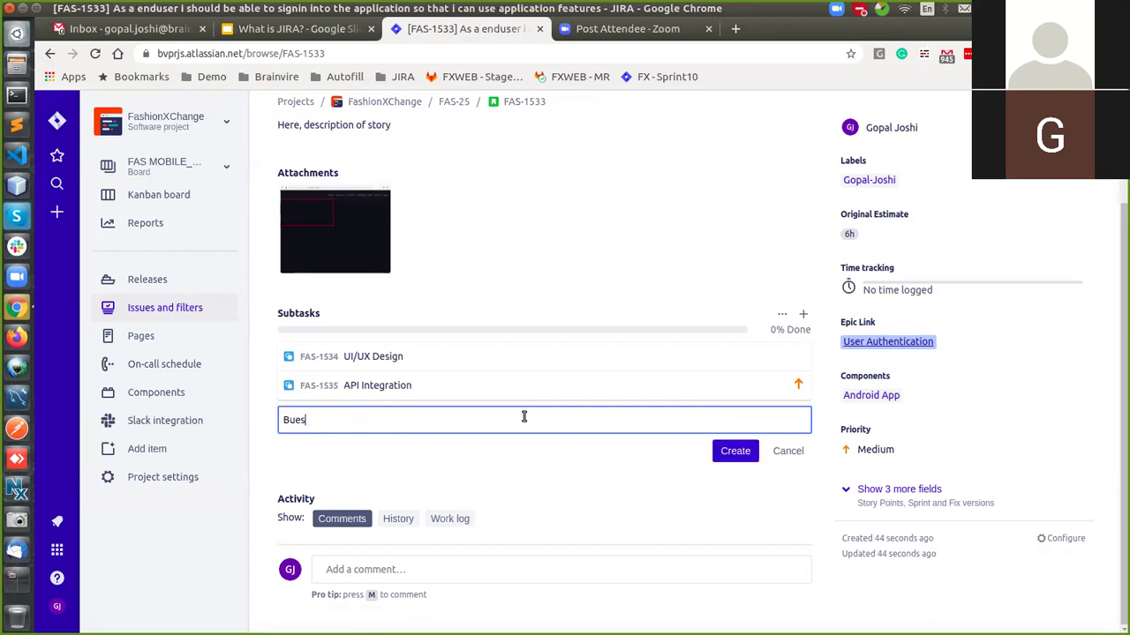
key(BackSpace)
key(BackSpace)
key(BackSpace)
key(BackSpace)
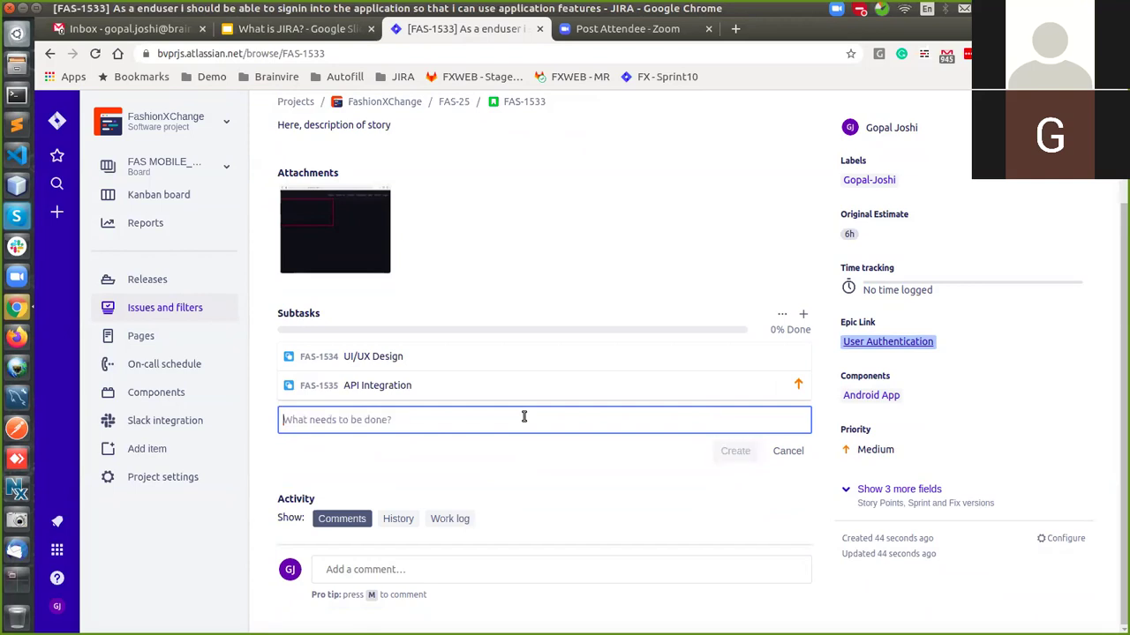
click(787, 451)
Open the "UI/UX Design" and "API Integration" subtasks in separate browser tabs
middle_click(379, 394)
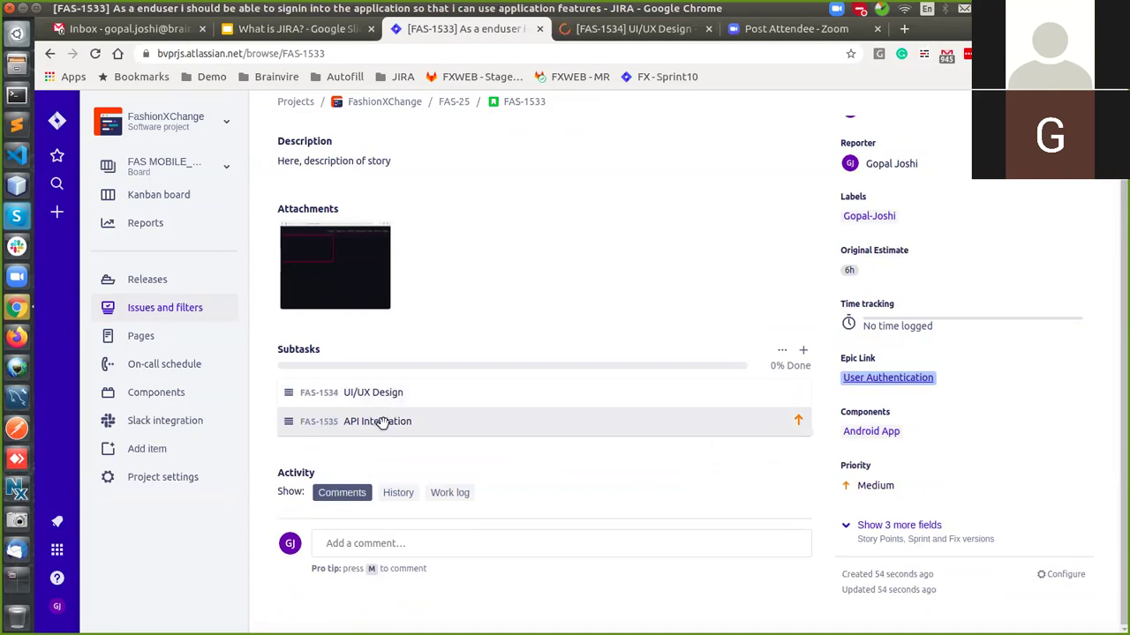
right_click(382, 424)
key(Escape)
middle_click(380, 422)
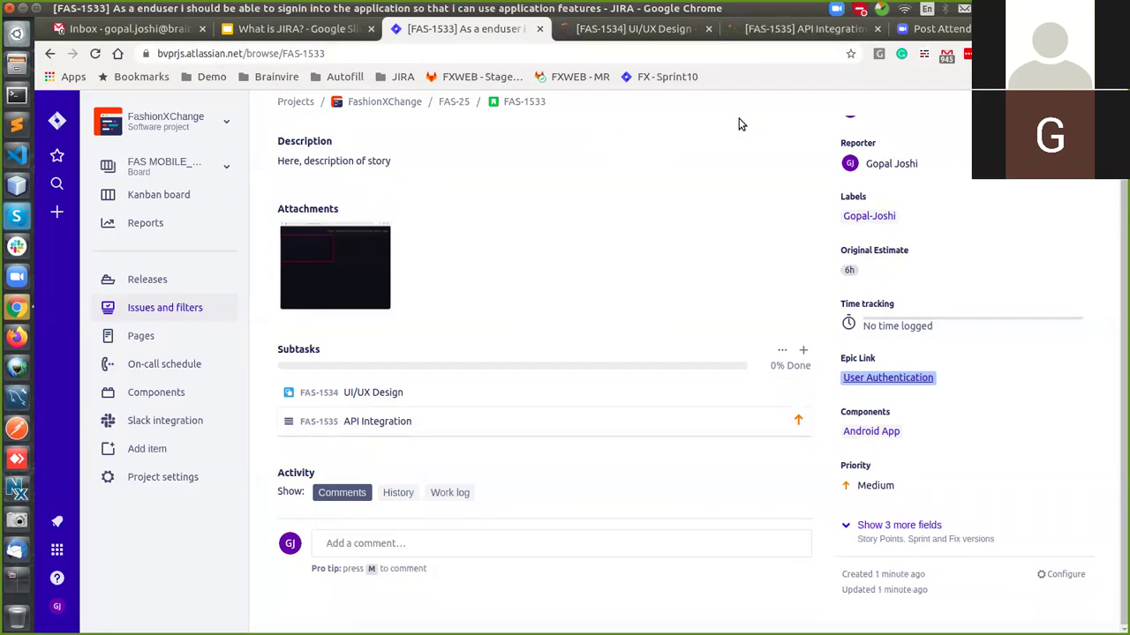
Add the existing label carrying the reporter's name to the "UI/UX Design" subtask
key(ctrl+Tab)
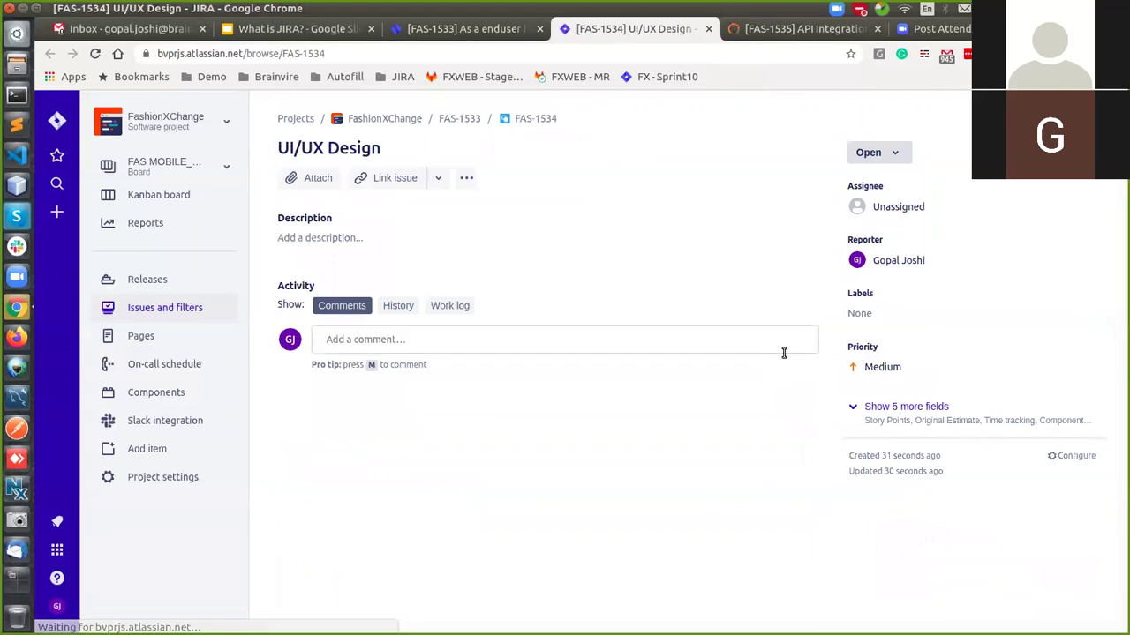
click(863, 316)
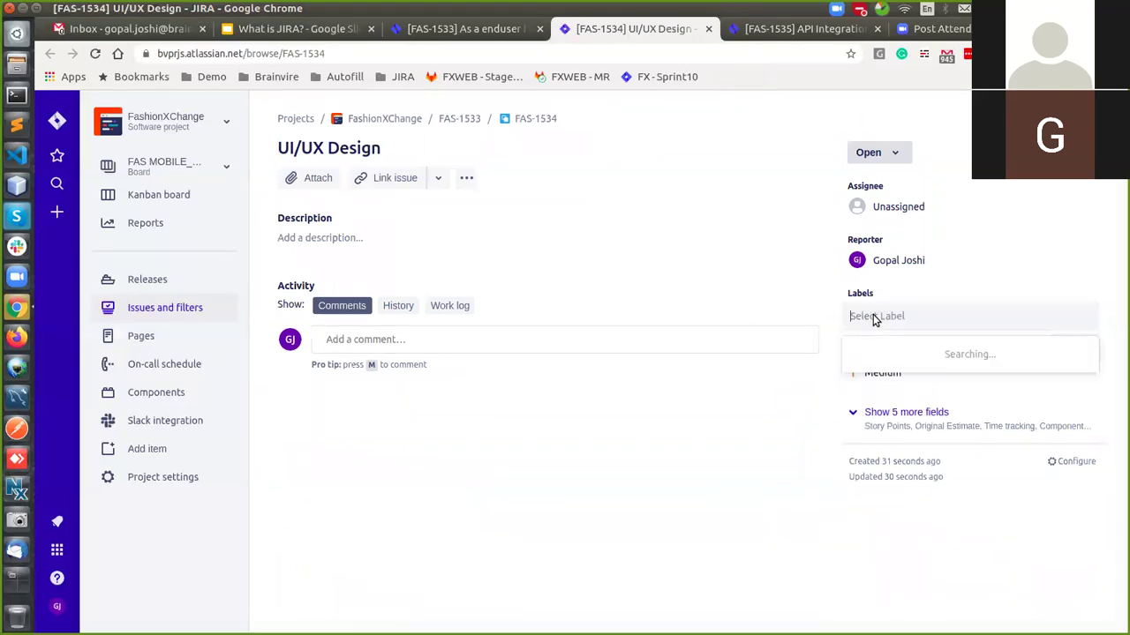
text(gopal)
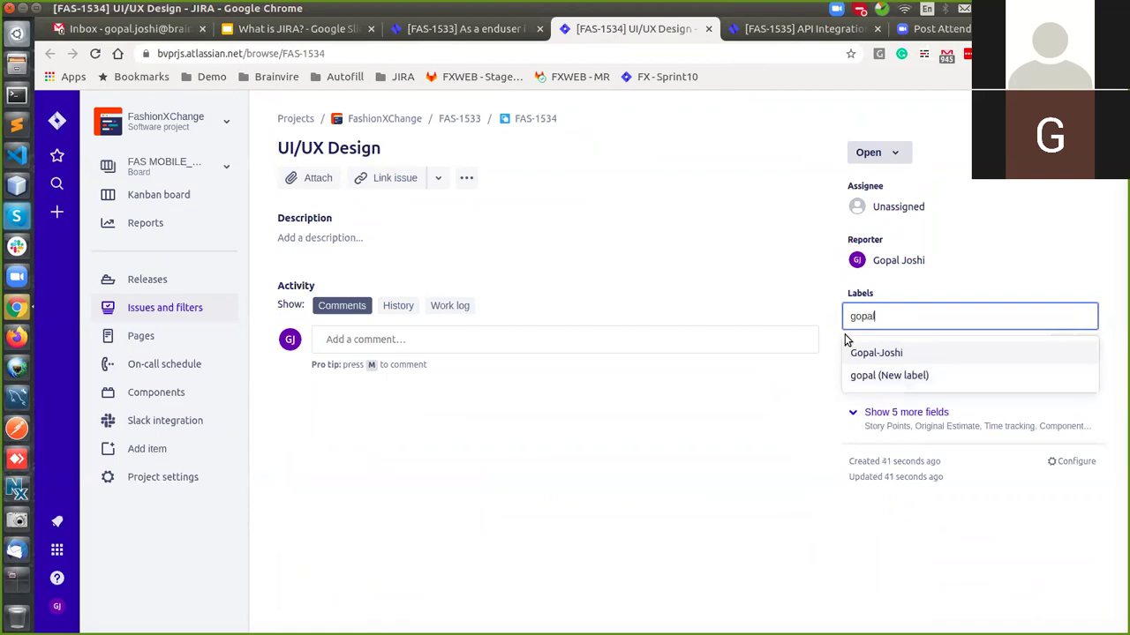
click(875, 353)
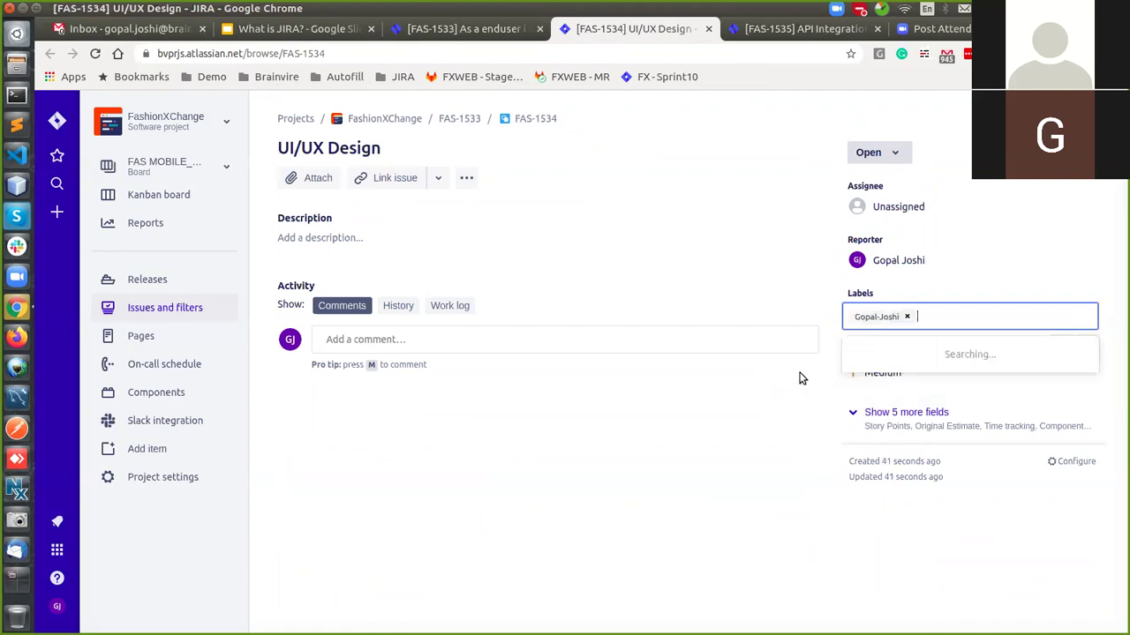
click(767, 421)
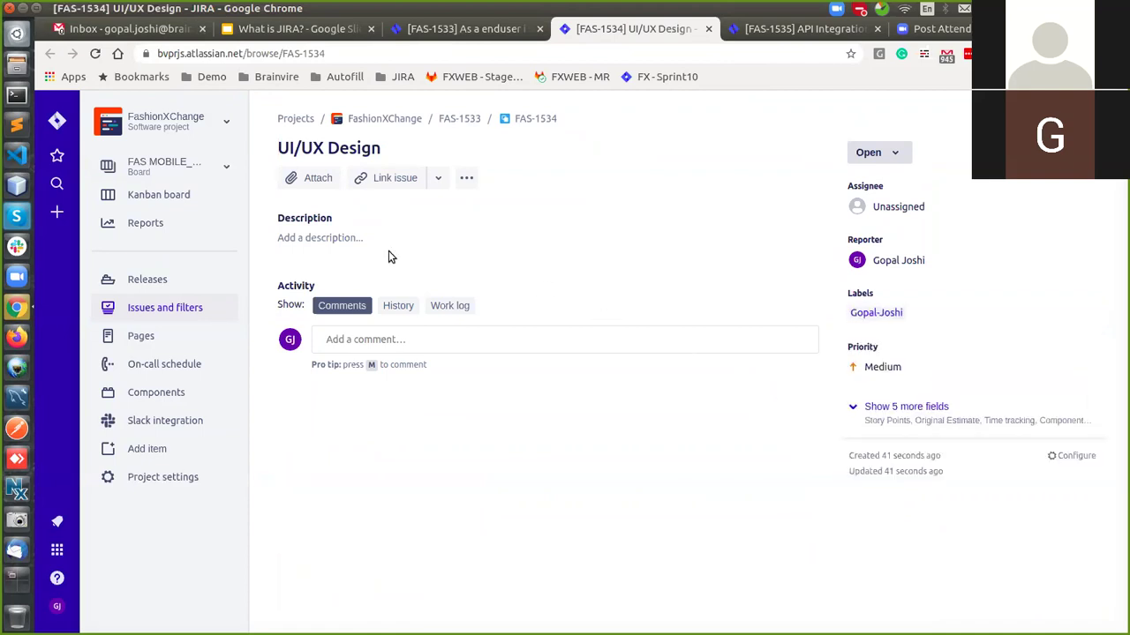
Save "Desc fkkadfkjsad;f" as the description of the "UI/UX Design" subtask
click(327, 237)
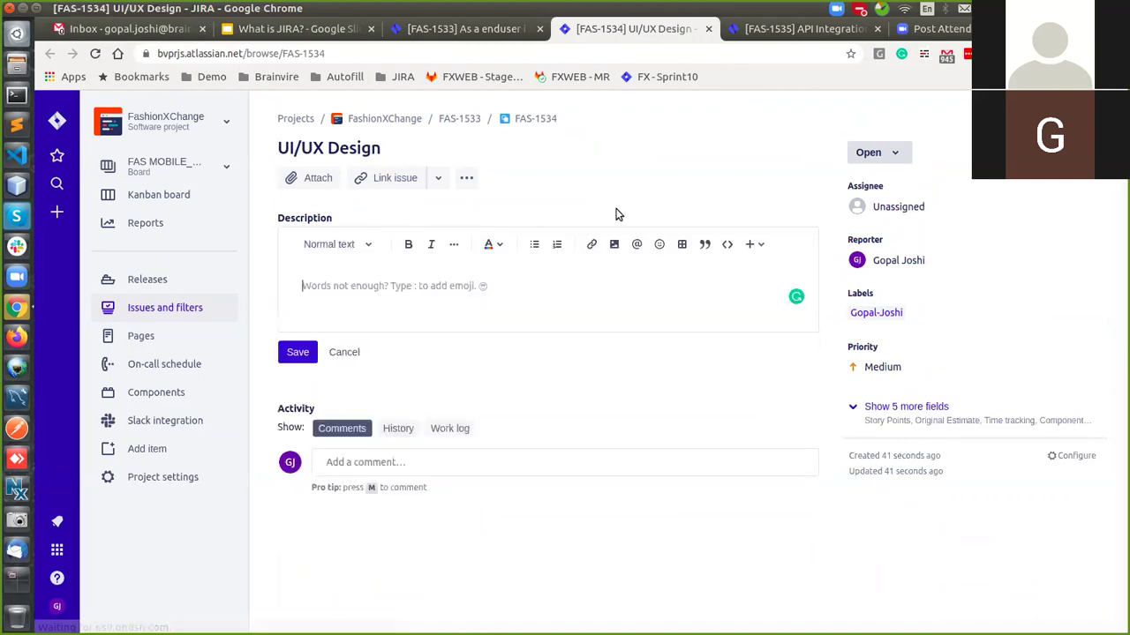
text(tt)
key(BackSpace)
key(BackSpace)
text(De)
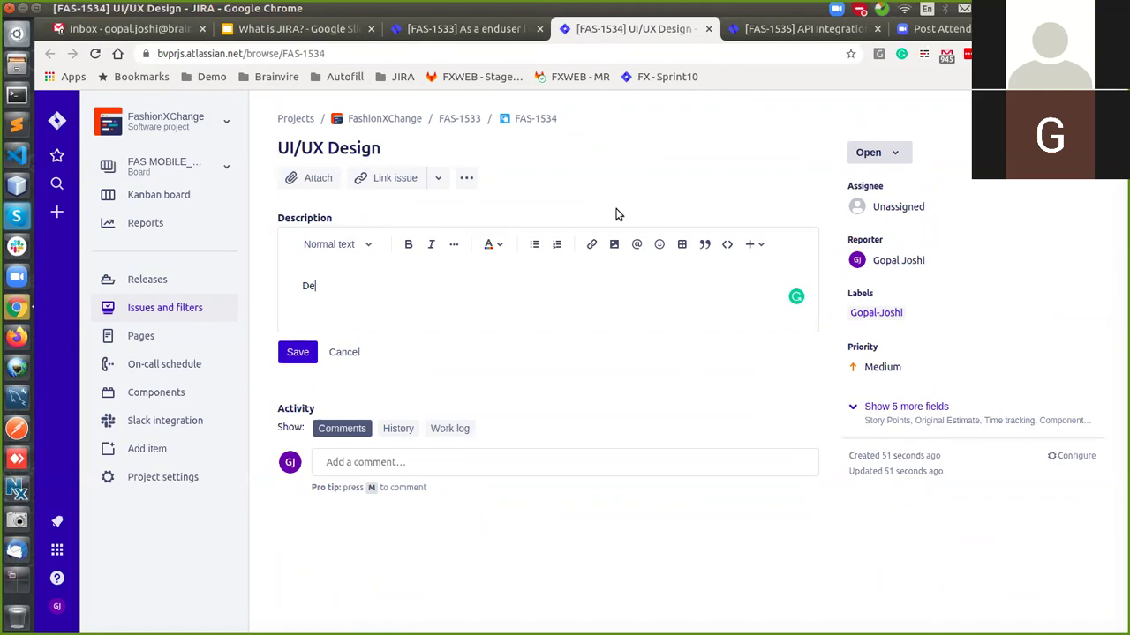
text(sc fkkadfkjsad;f)
key(ctrl+Return)
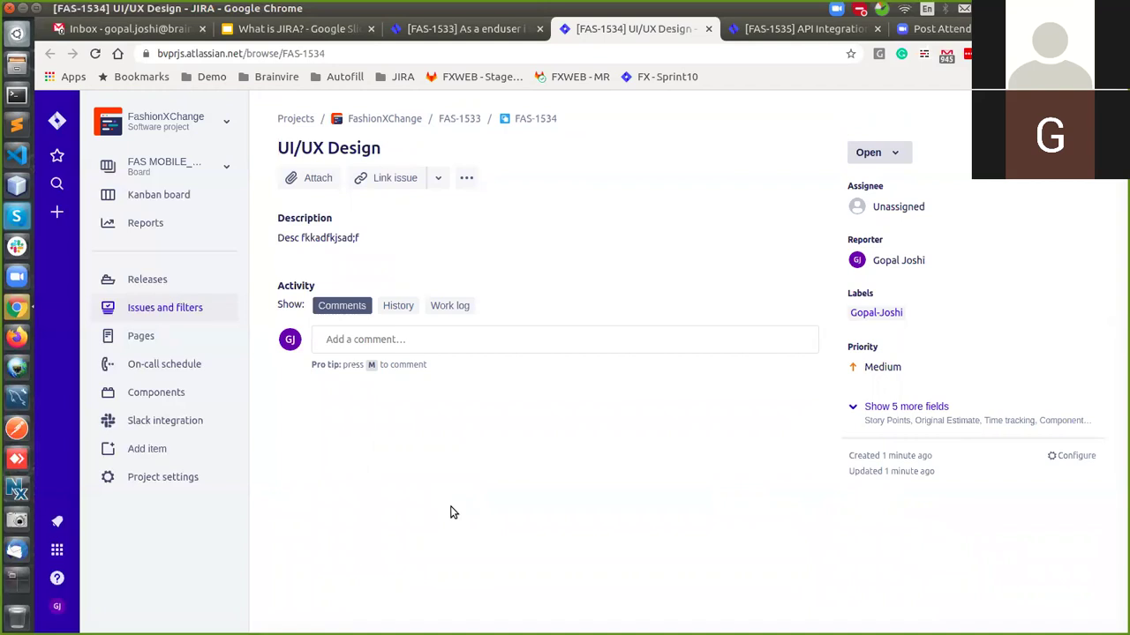
Show the additional fields of the "UI/UX Design" subtask and load issue AJP-302 in the same tab
drag(301, 53, 376, 59)
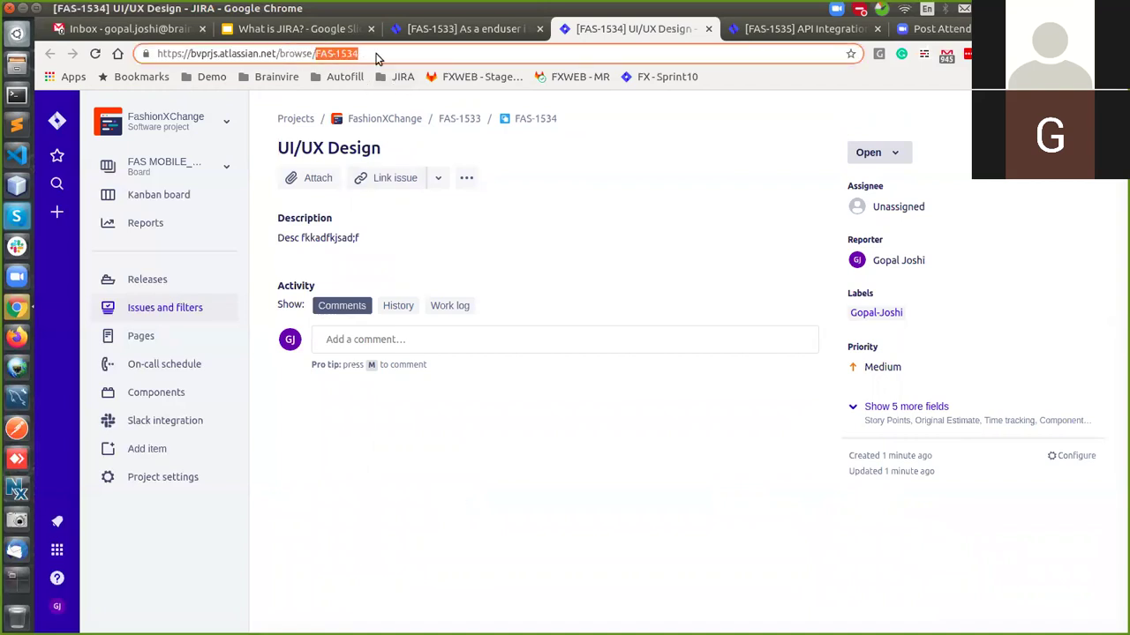
key(BackSpace)
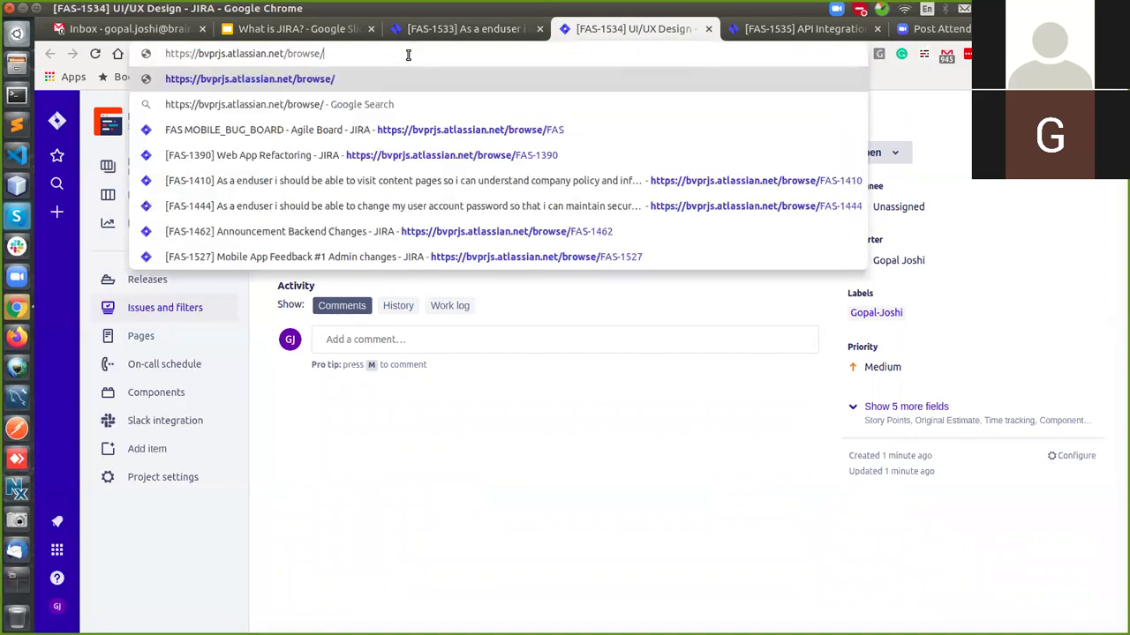
text(AJP-)
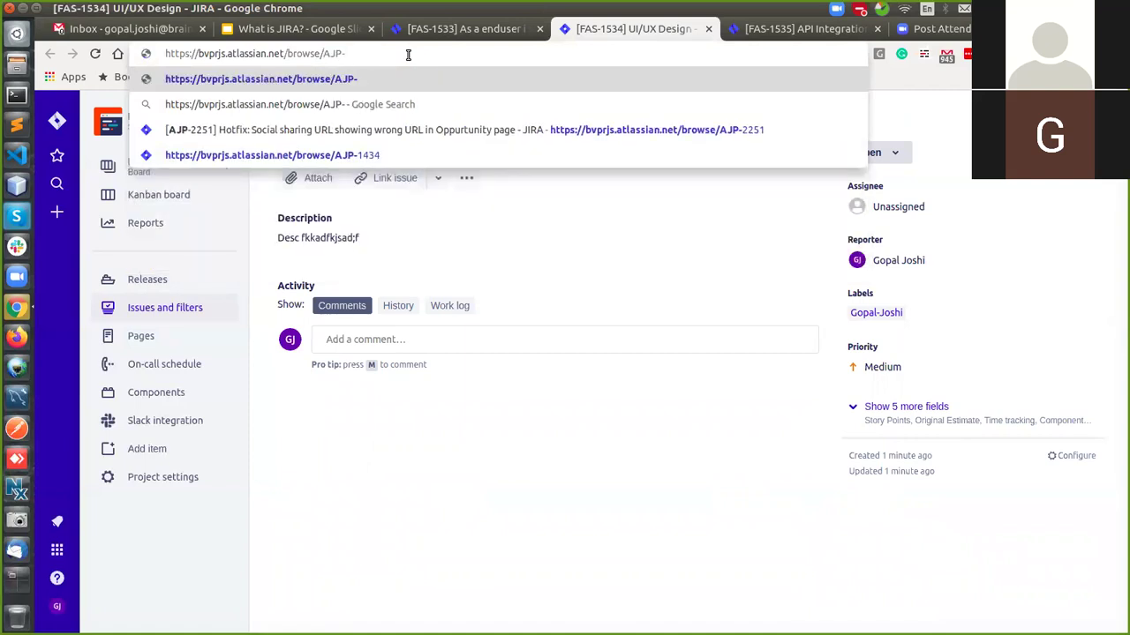
click(656, 447)
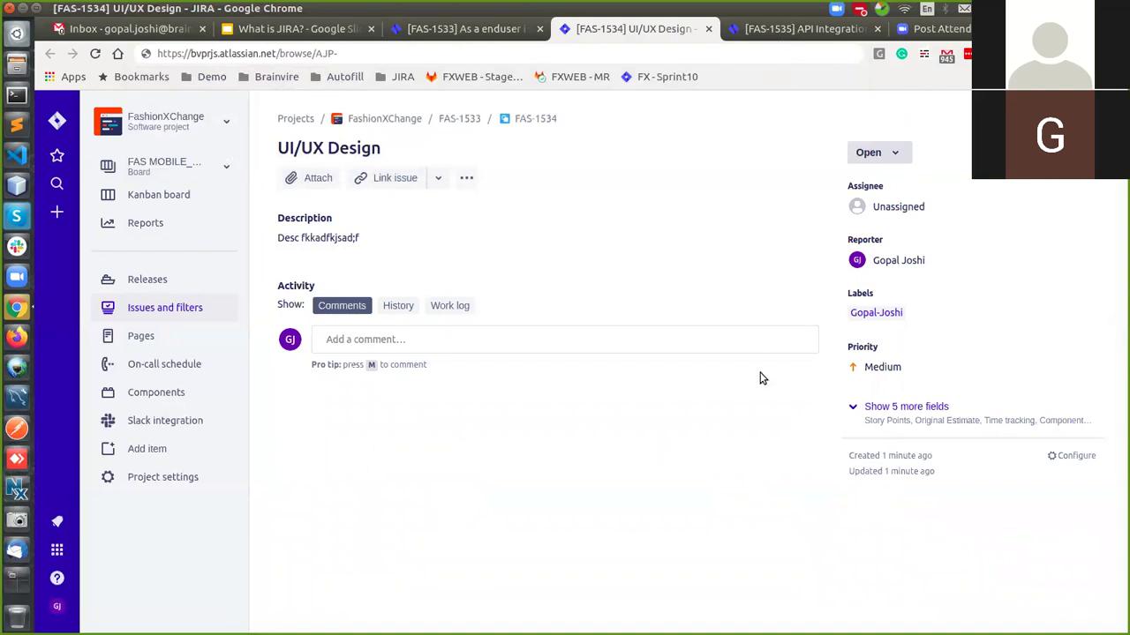
click(884, 421)
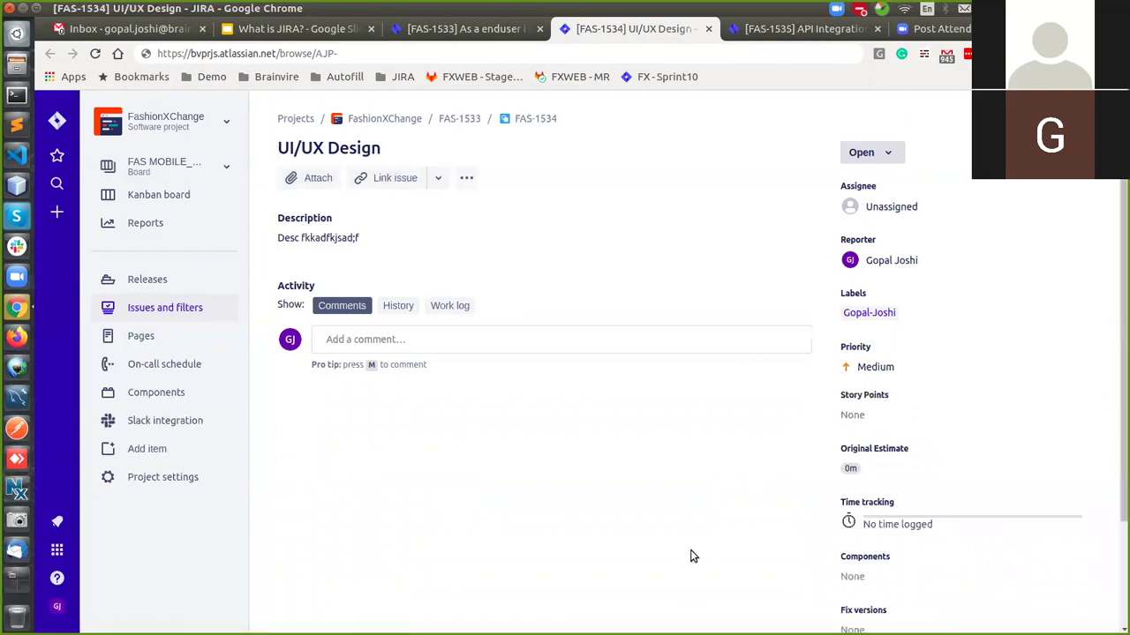
key(ctrl+l)
key(End)
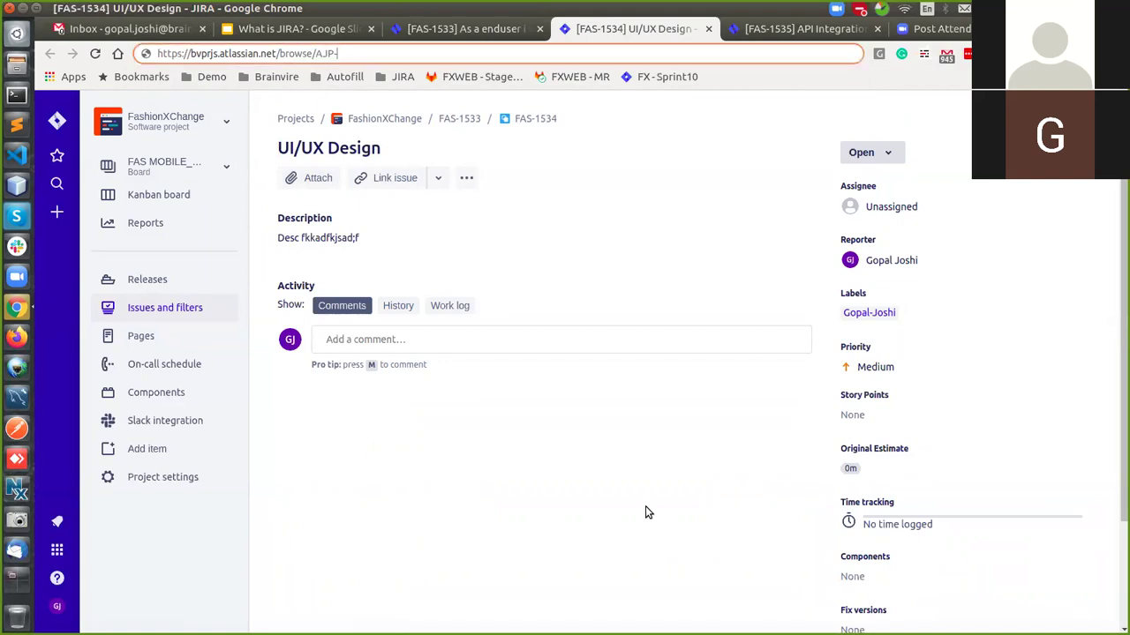
text(302)
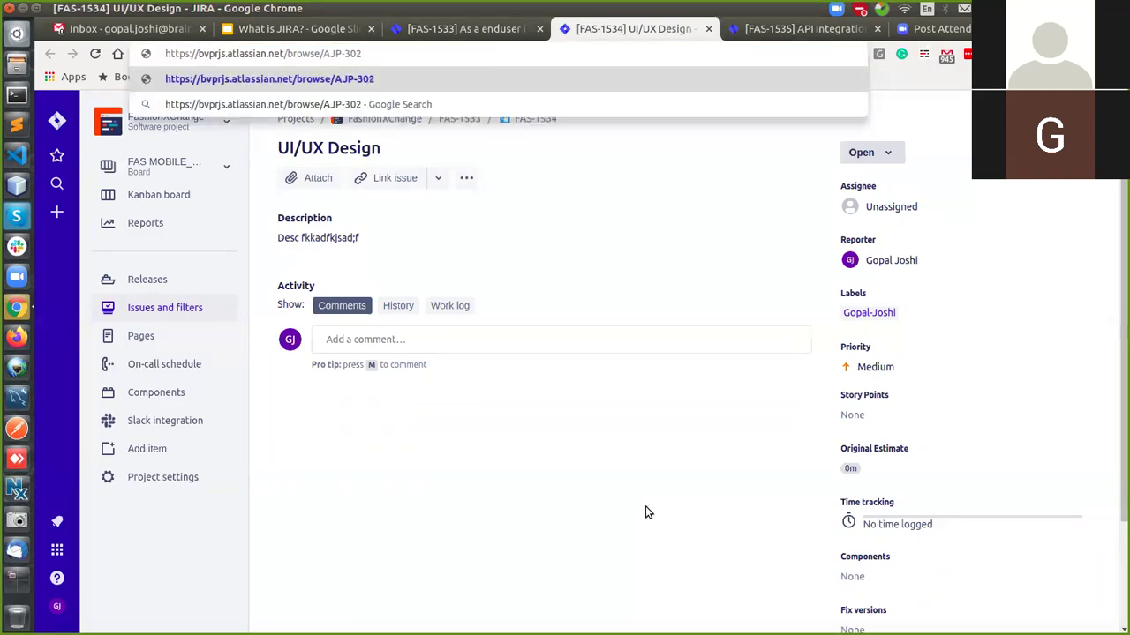
key(Return)
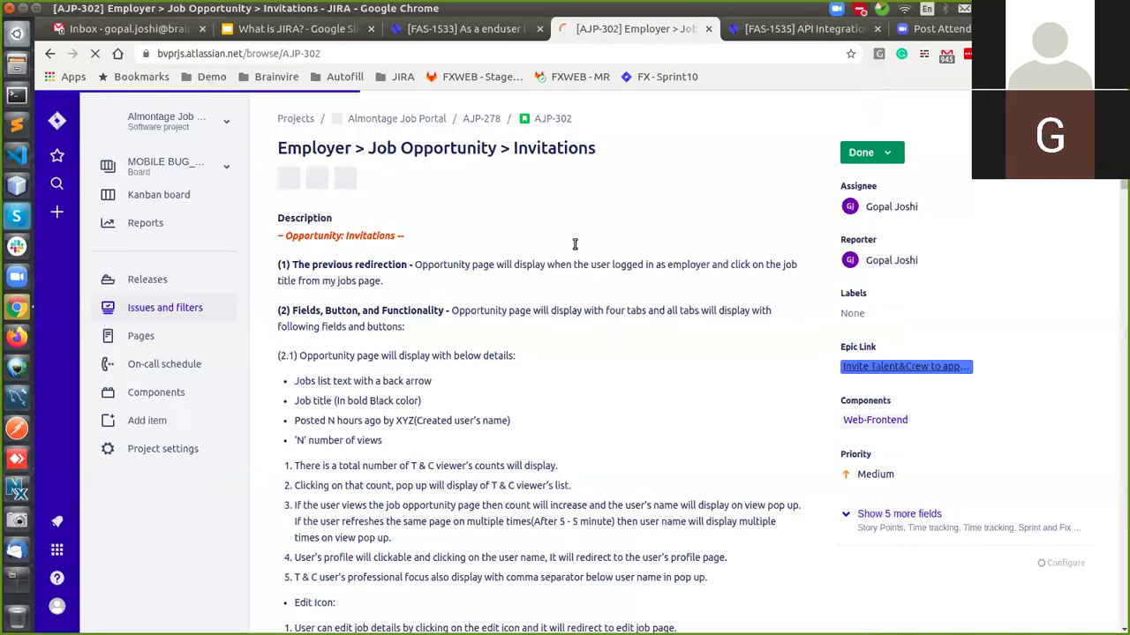
Load issue AJP-292 in the tab that holds the "API Integration" subtask
click(740, 34)
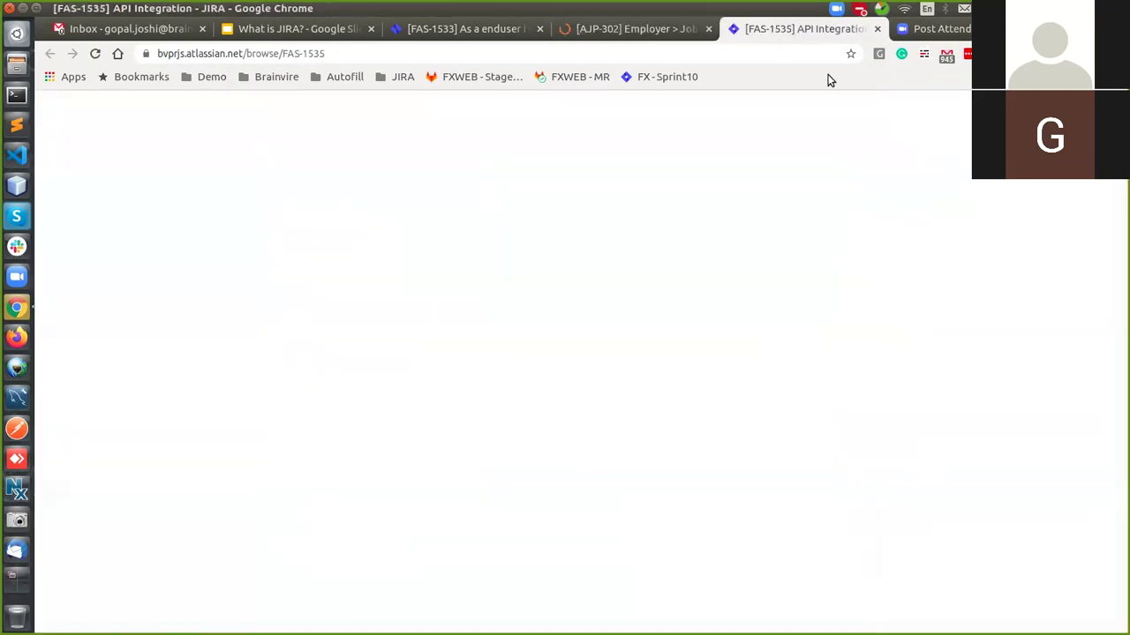
key(ctrl+l)
key(End)
key(ctrl+shift+Left)
key(ctrl+shift+Left)
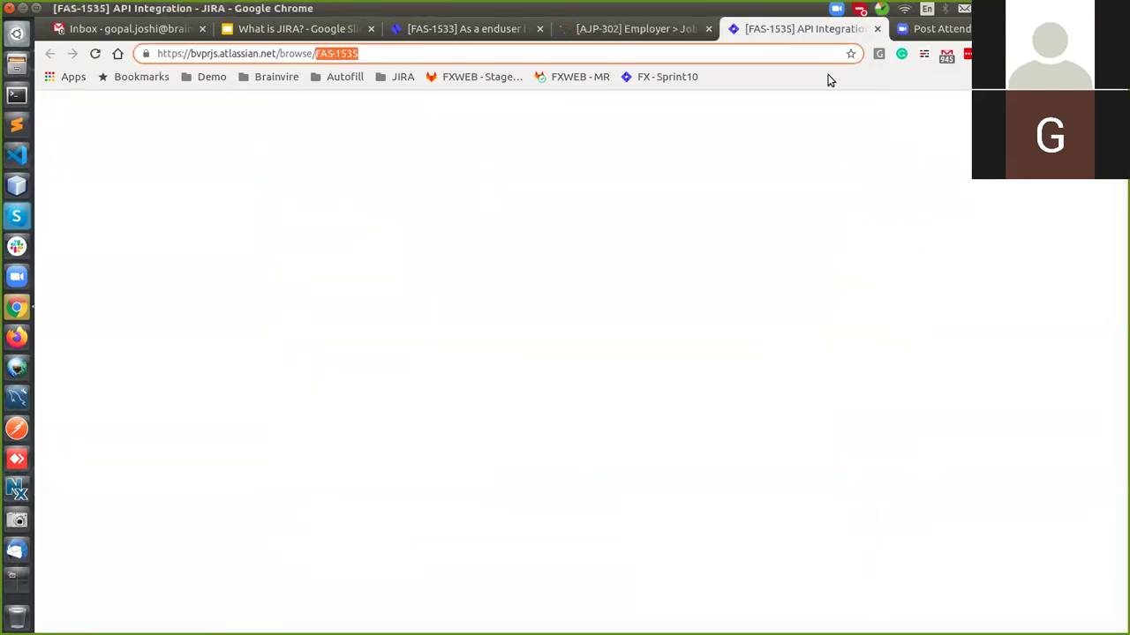
text(AJP-)
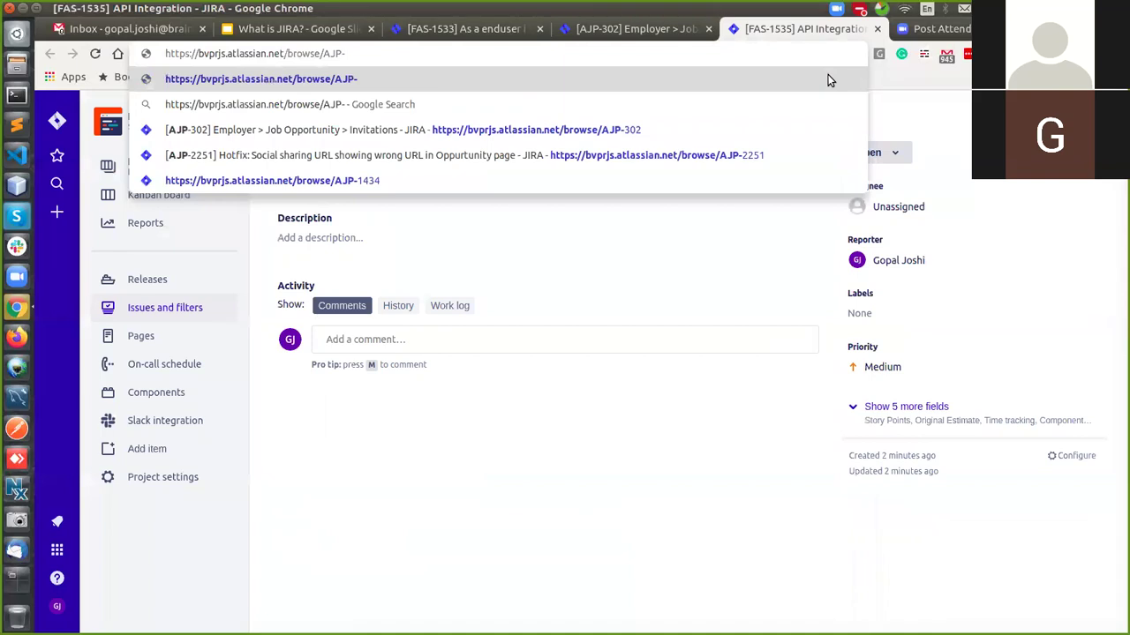
text(292)
key(Return)
Return to issue AJP-302 and read through its description, from the opportunity page fields to the Email Invitations section
key(ctrl+shift+Tab)
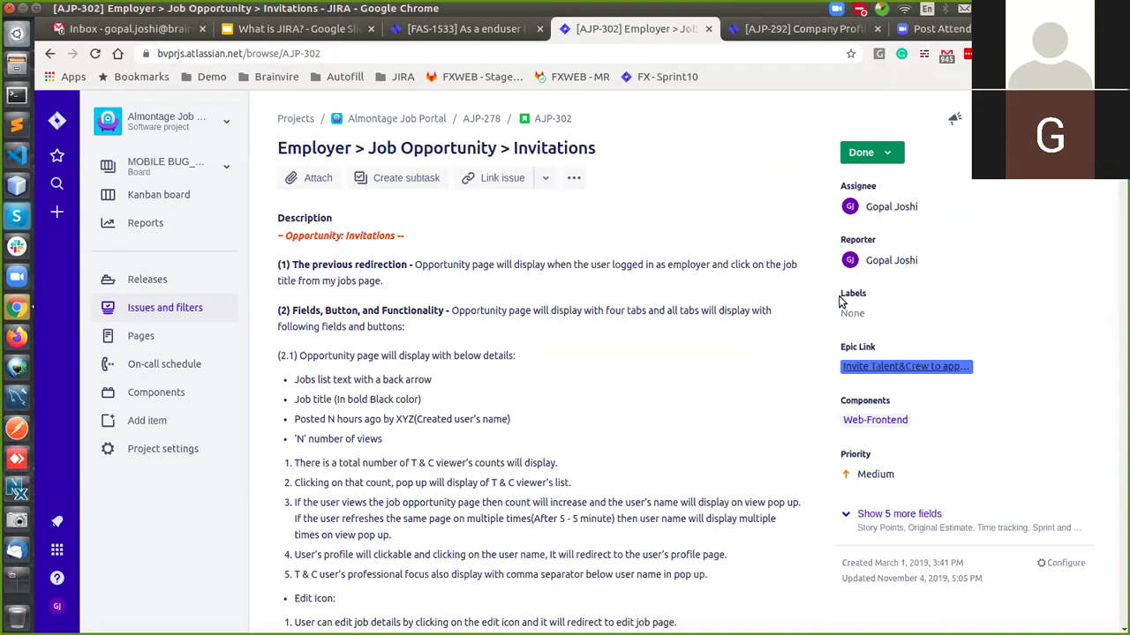
scroll(826, 333, down, 2)
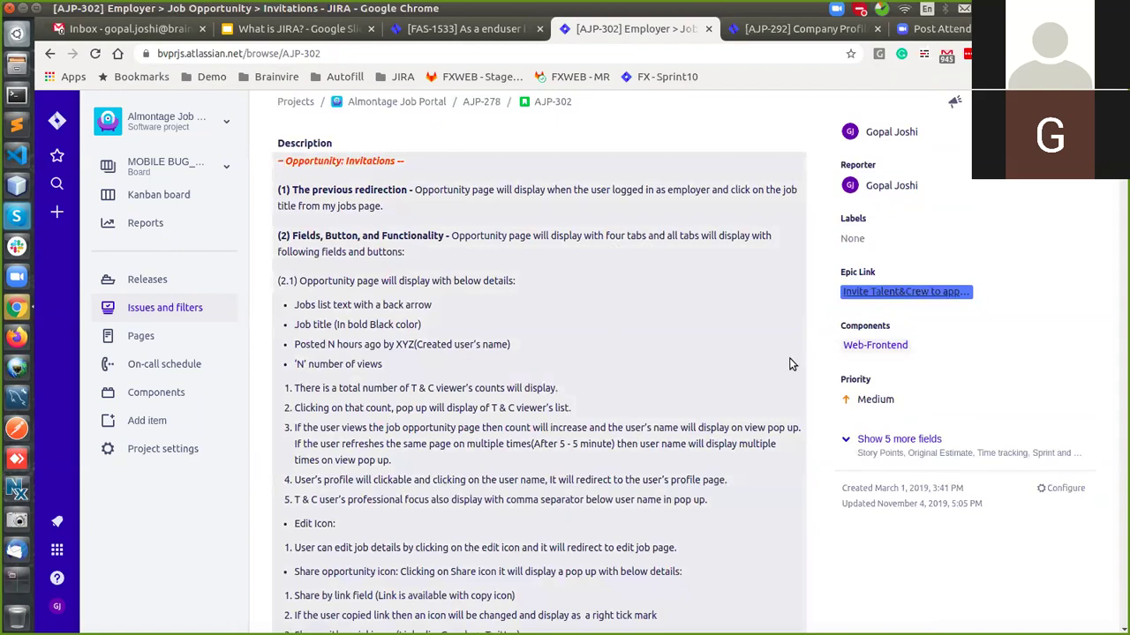
scroll(816, 528, down, 2)
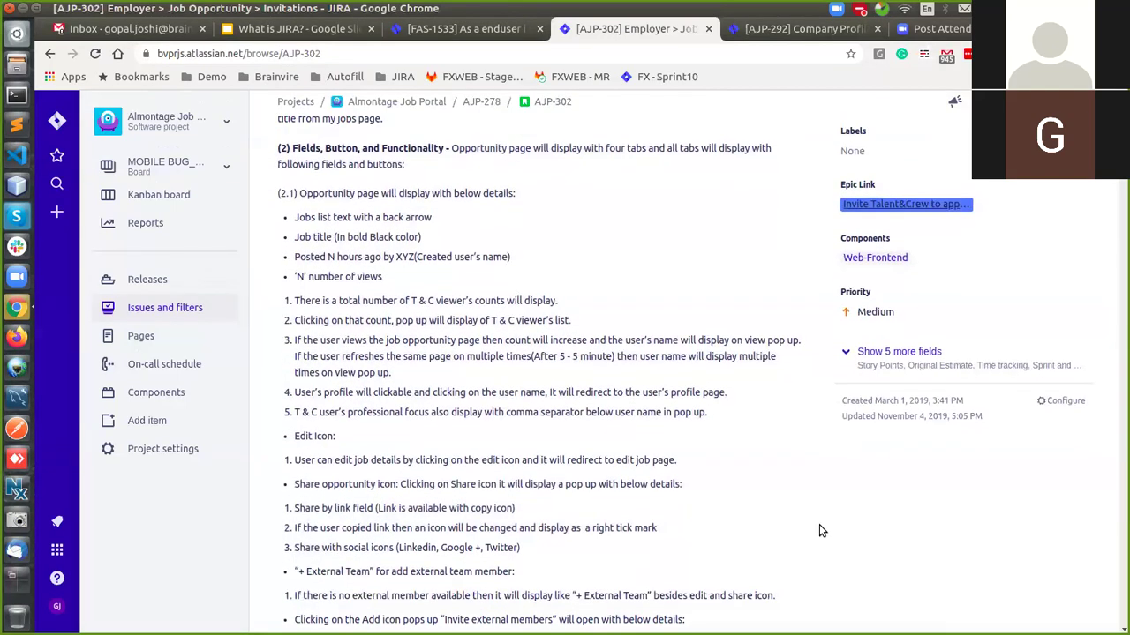
scroll(819, 530, up, 1)
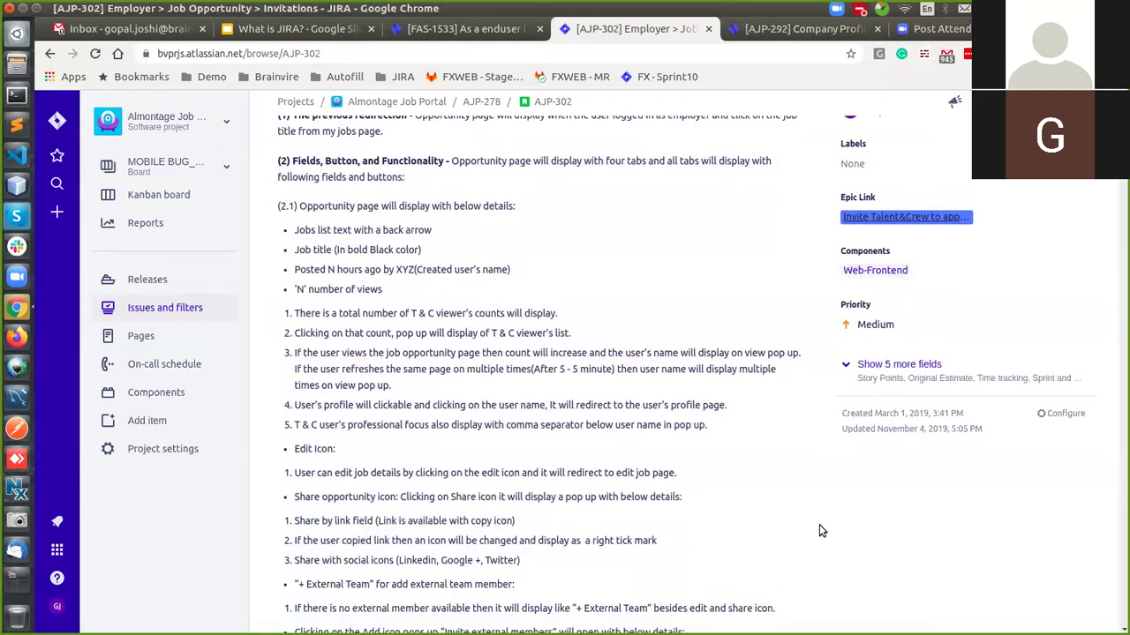
scroll(819, 531, down, 2)
scroll(819, 530, down, 4)
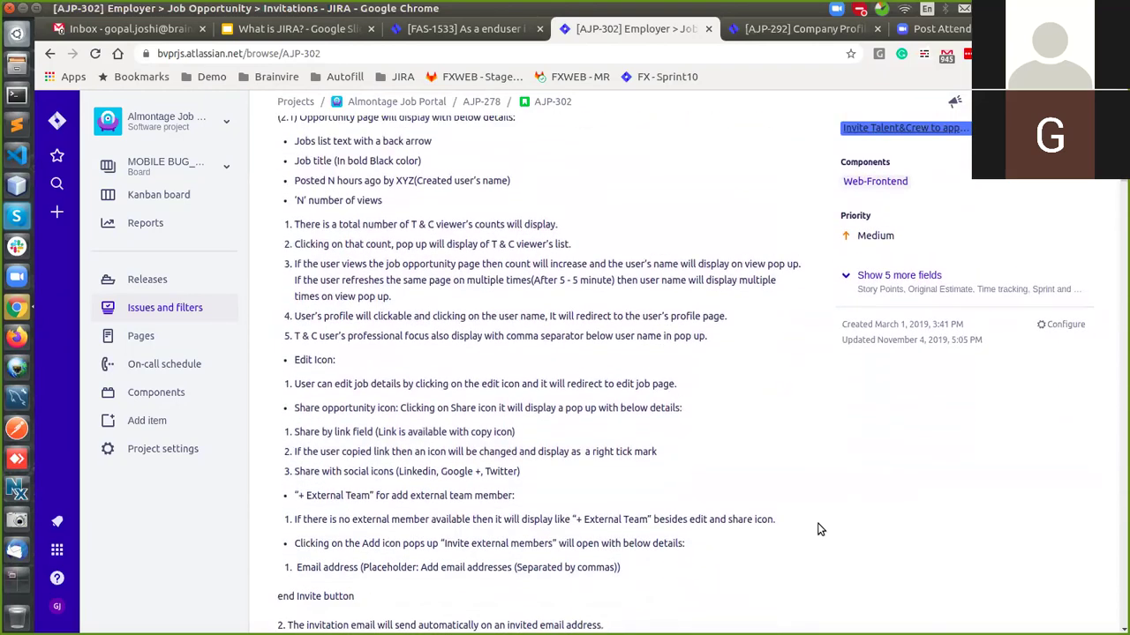
scroll(819, 526, down, 7)
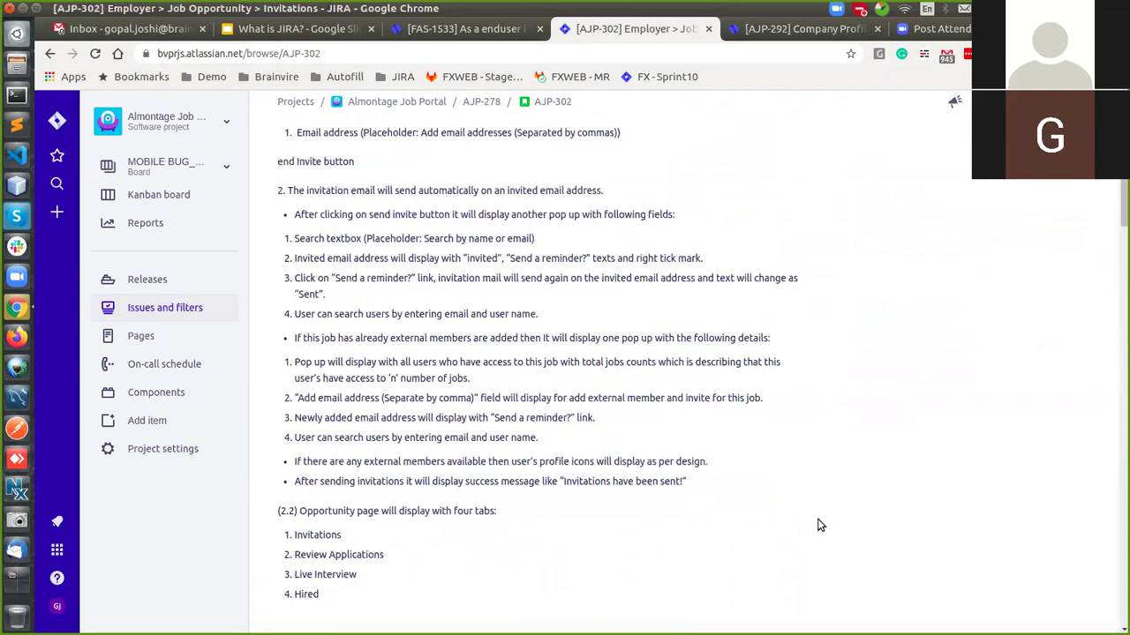
scroll(819, 526, down, 3)
scroll(819, 526, down, 8)
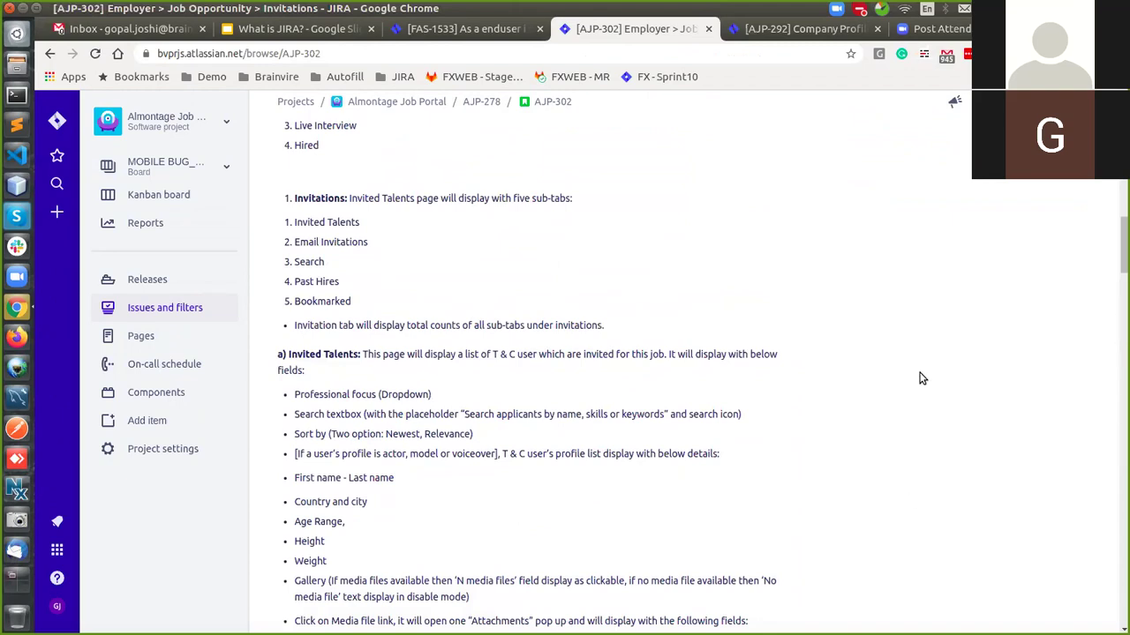
scroll(921, 379, down, 1)
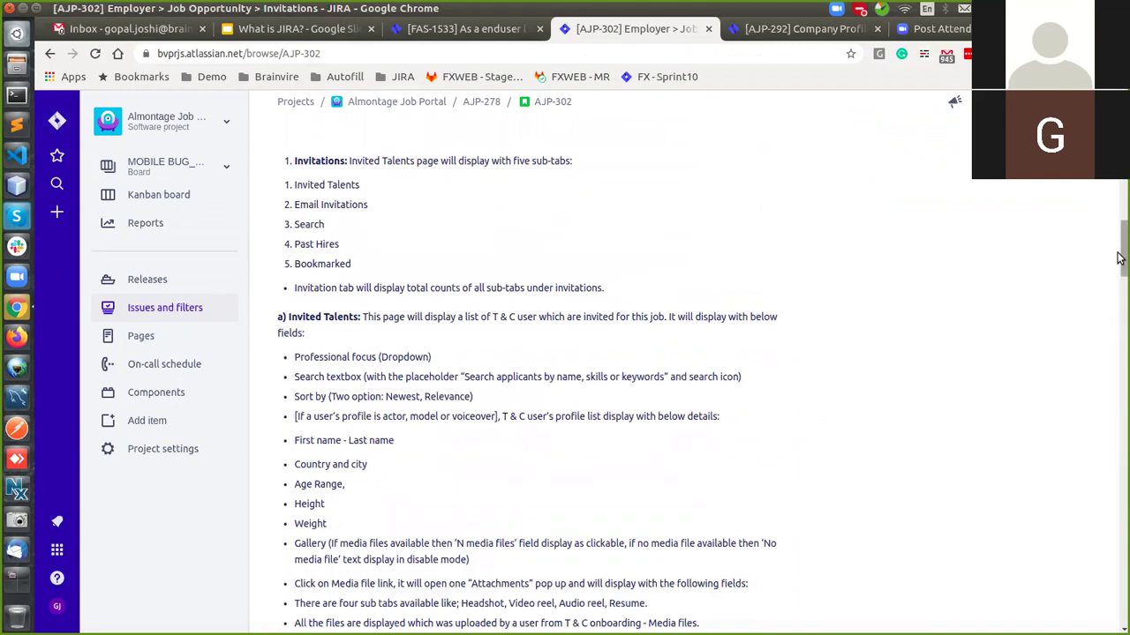
scroll(941, 354, down, 4)
scroll(941, 357, down, 9)
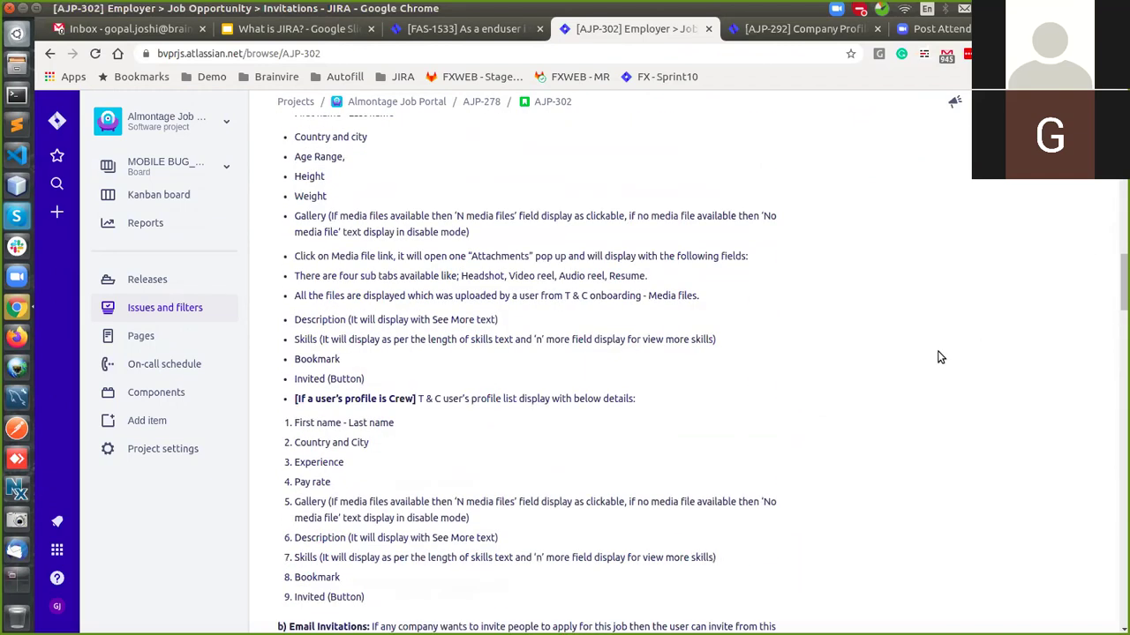
scroll(941, 358, down, 1)
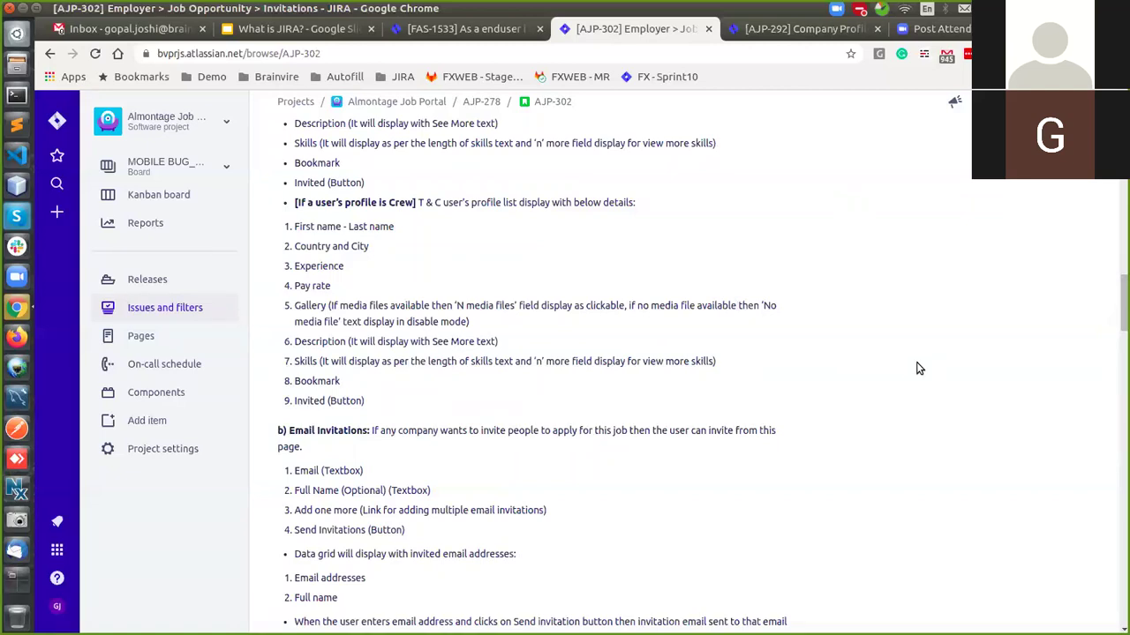
Read through the rest of issue AJP-302's description, from Email Invitations to the Bookmarked section, and return to its beginning
scroll(918, 368, down, 4)
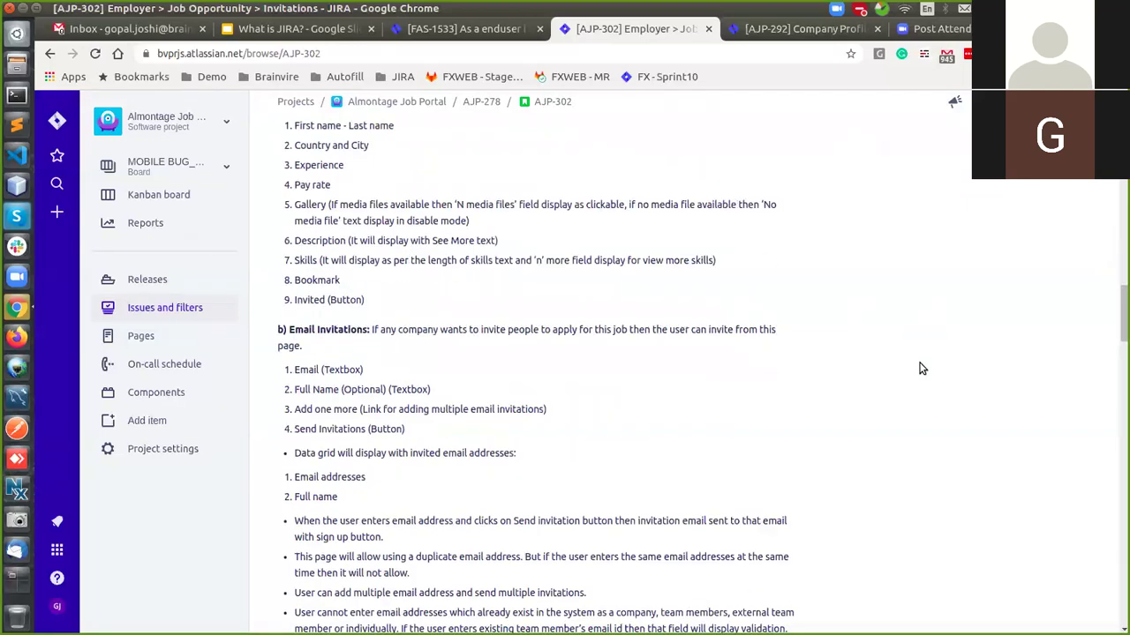
scroll(921, 368, down, 4)
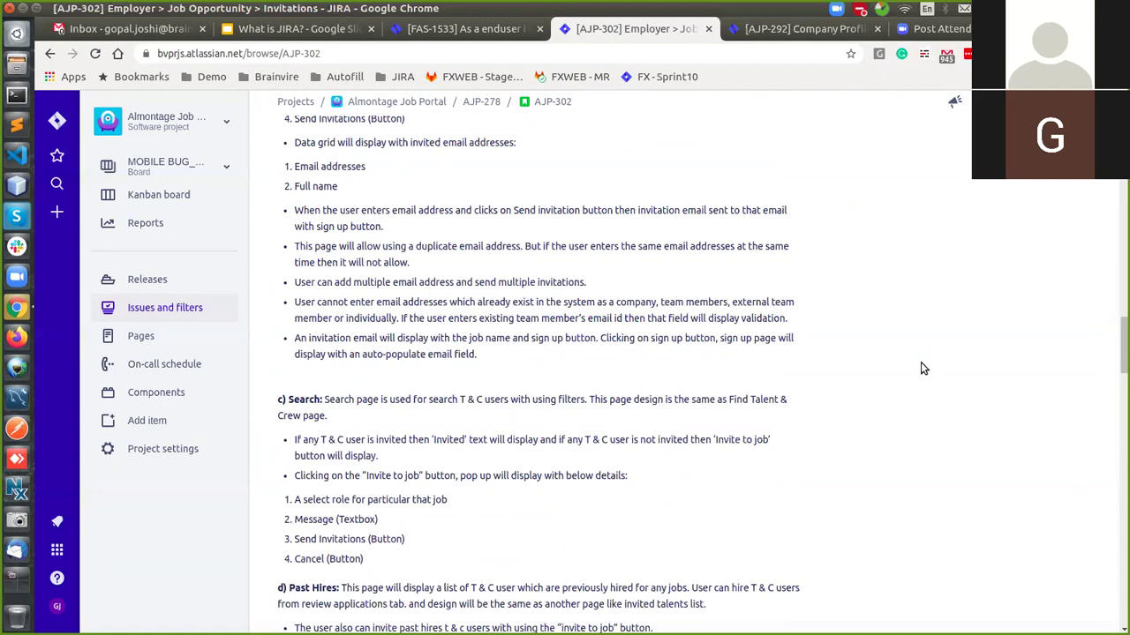
scroll(920, 369, up, 10)
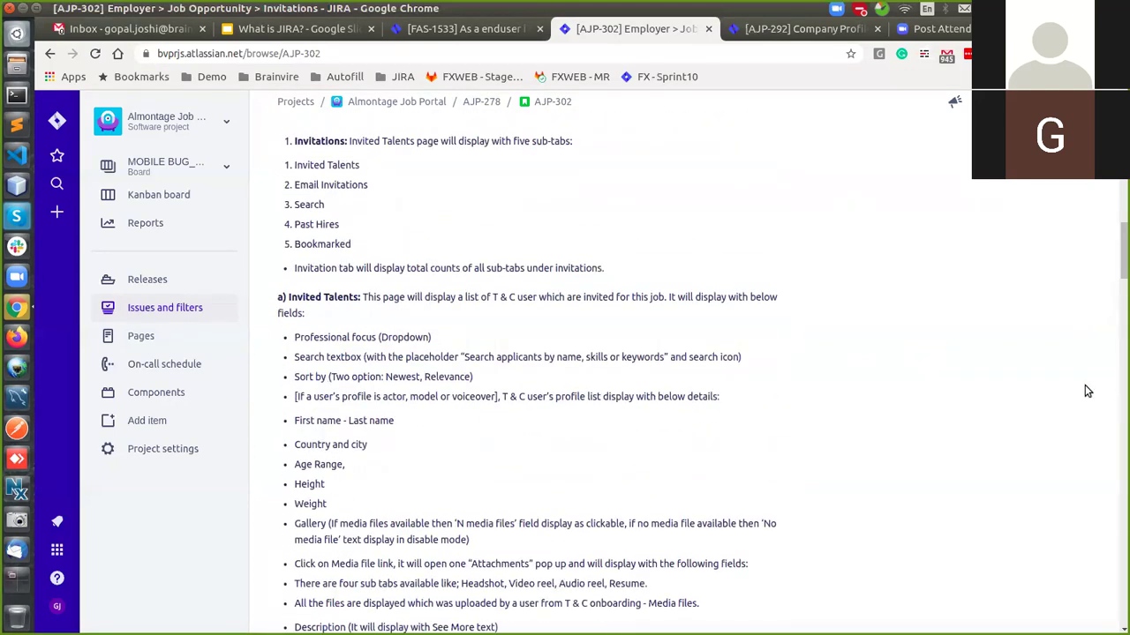
scroll(996, 384, down, 5)
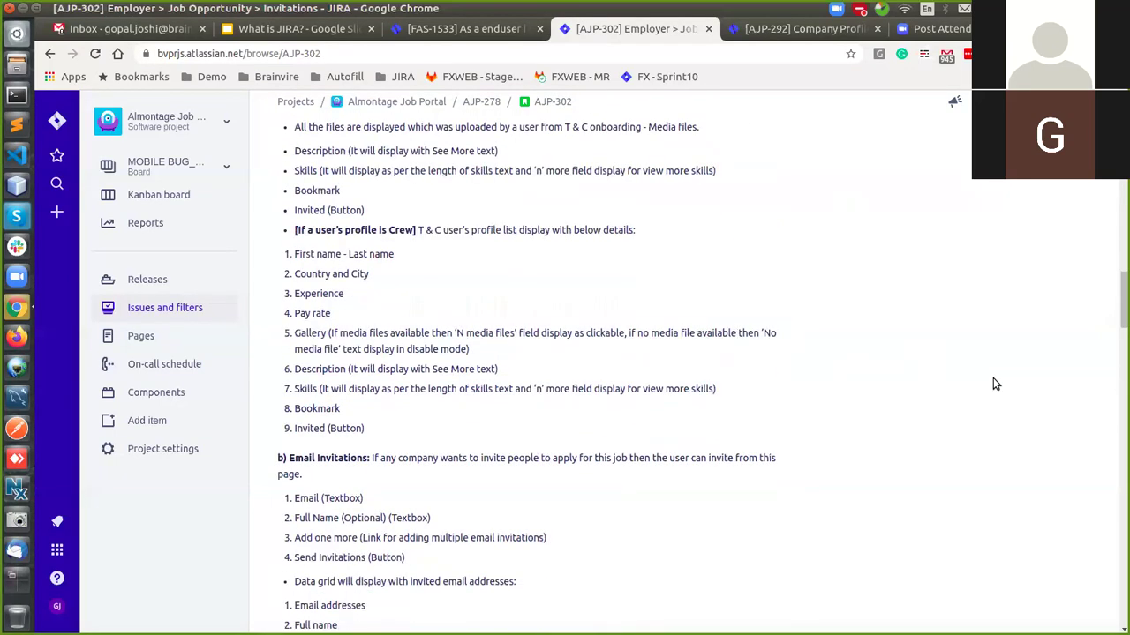
scroll(971, 388, down, 3)
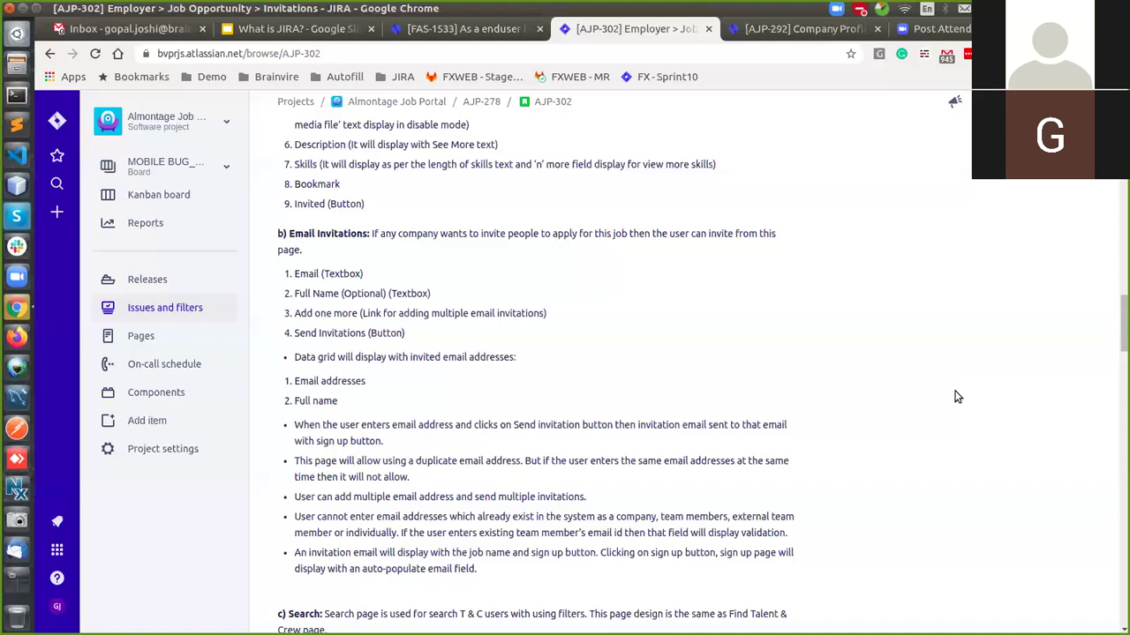
scroll(951, 394, down, 1)
scroll(951, 400, down, 2)
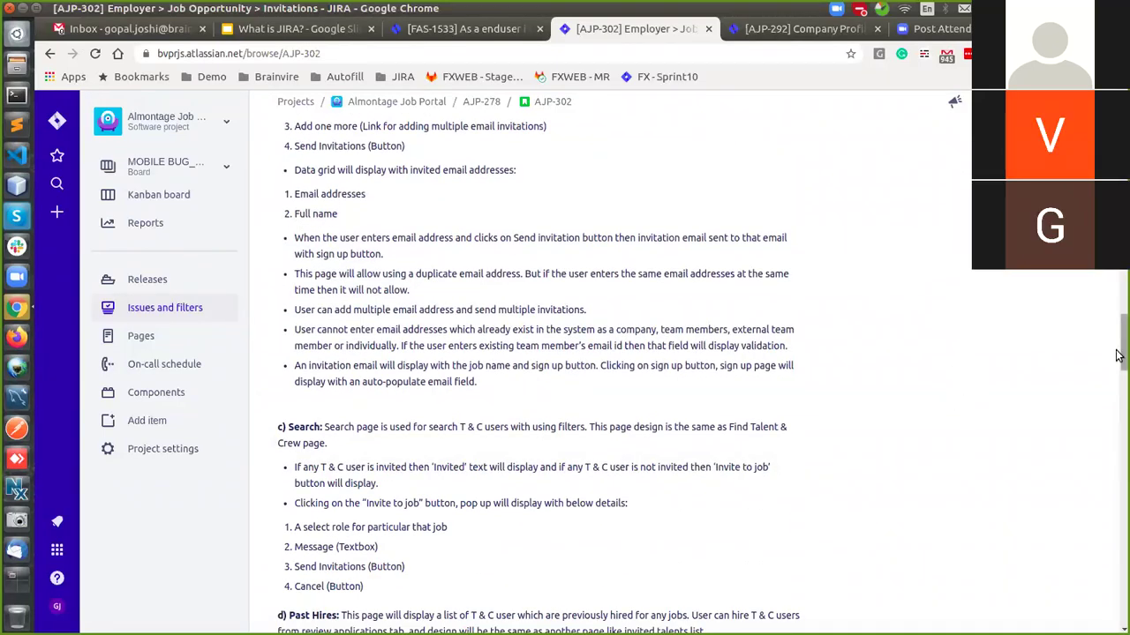
scroll(944, 441, down, 3)
scroll(943, 453, down, 12)
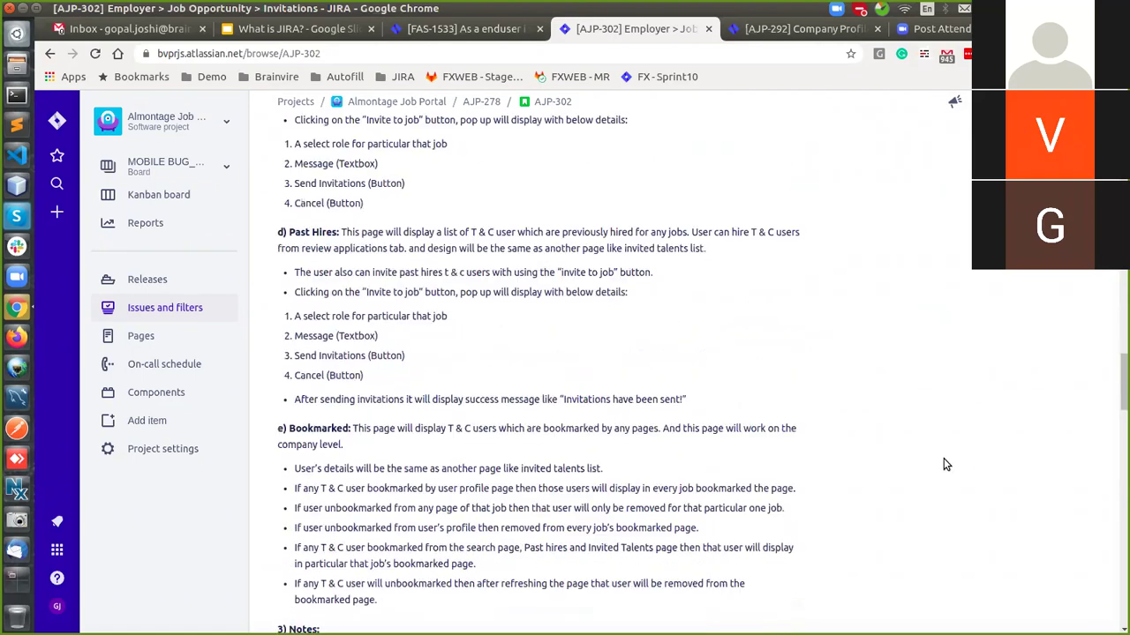
drag(1118, 447, 876, 117)
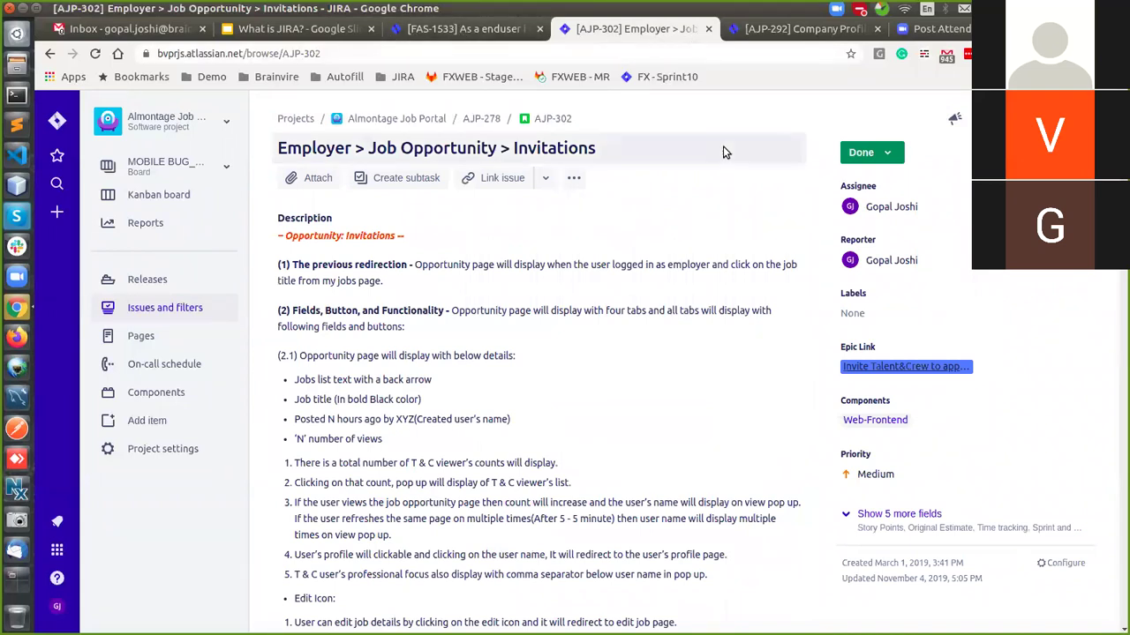
Return to sign-in story FAS-1533 and open its "UI/UX Design" and "API Integration" subtasks in separate new tabs
key(ctrl+shift+Tab)
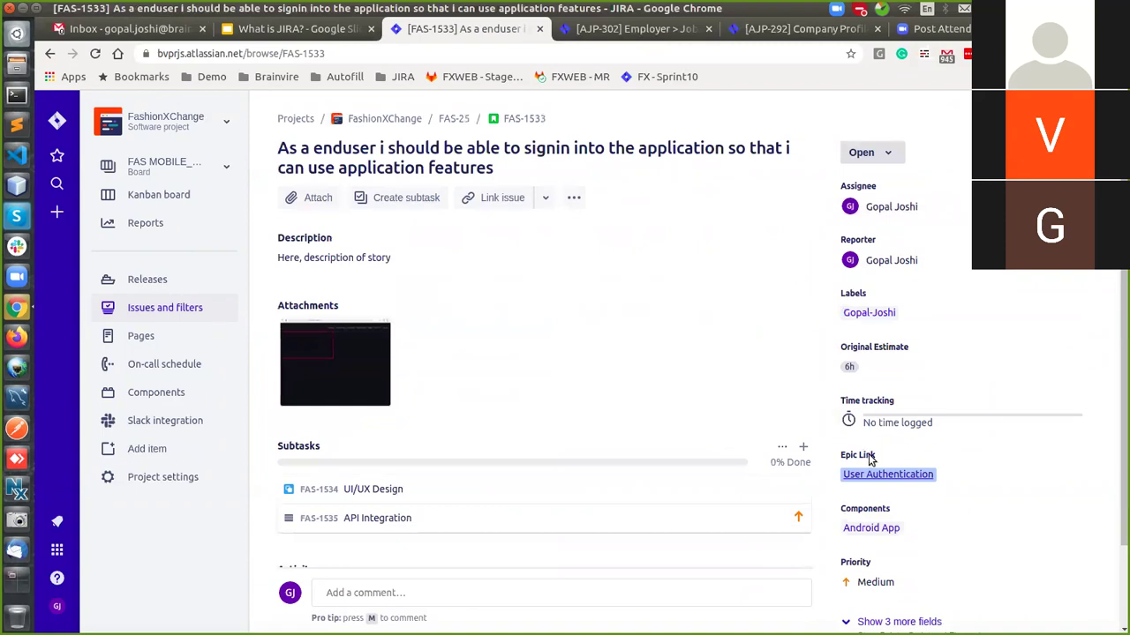
middle_click(353, 492)
middle_click(373, 519)
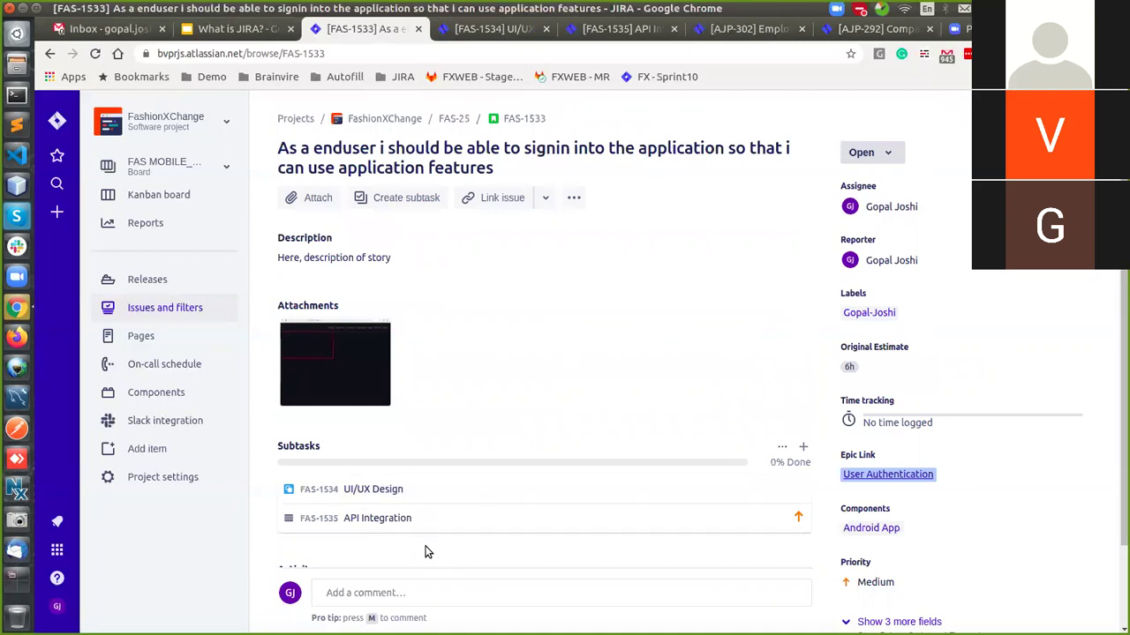
Look at the "UI/UX Design" subtask and at the time tracking of story FAS-1533, without logging any time
click(438, 32)
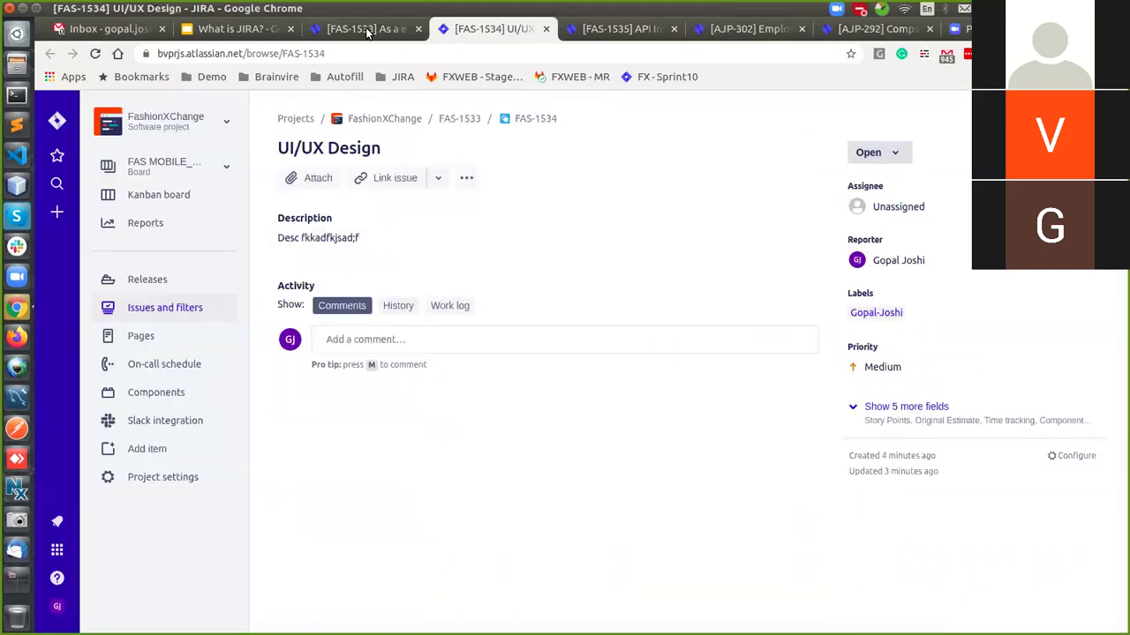
click(369, 31)
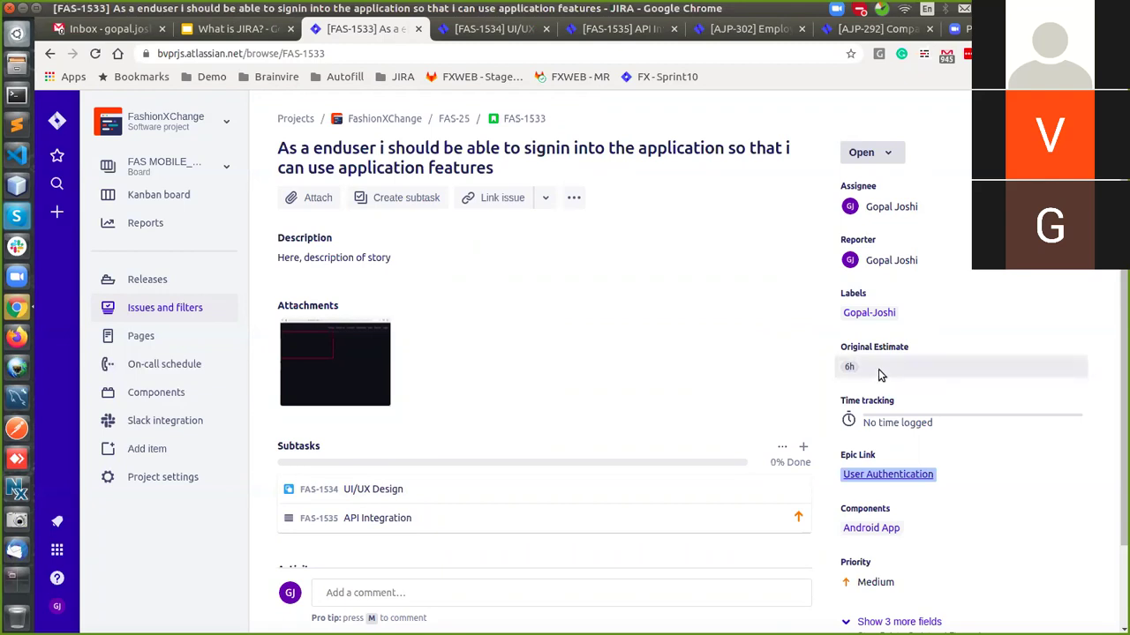
click(886, 424)
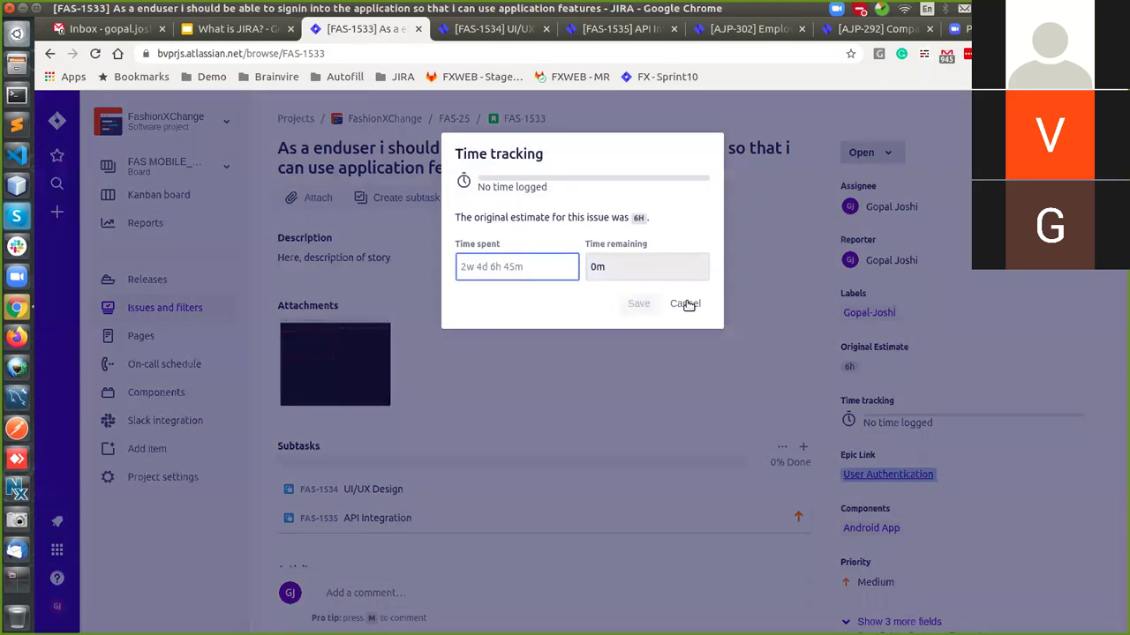
click(689, 305)
Show the additional fields of the "UI/UX Design" subtask and save 2h as its time remaining
key(ctrl+Tab)
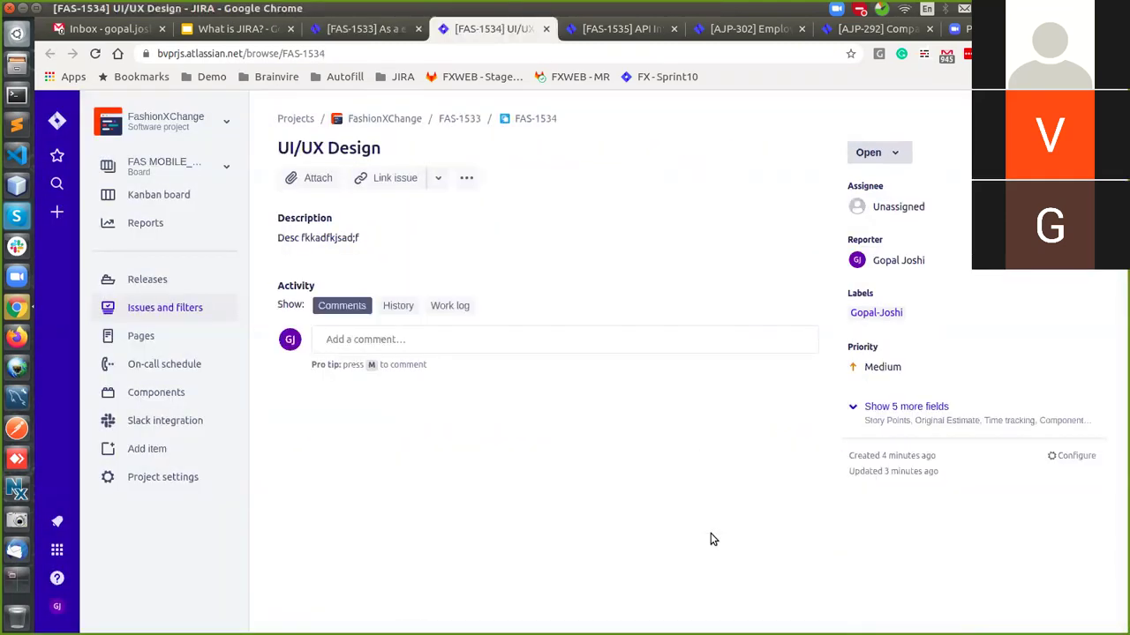
key(ctrl+shift+Tab)
click(897, 418)
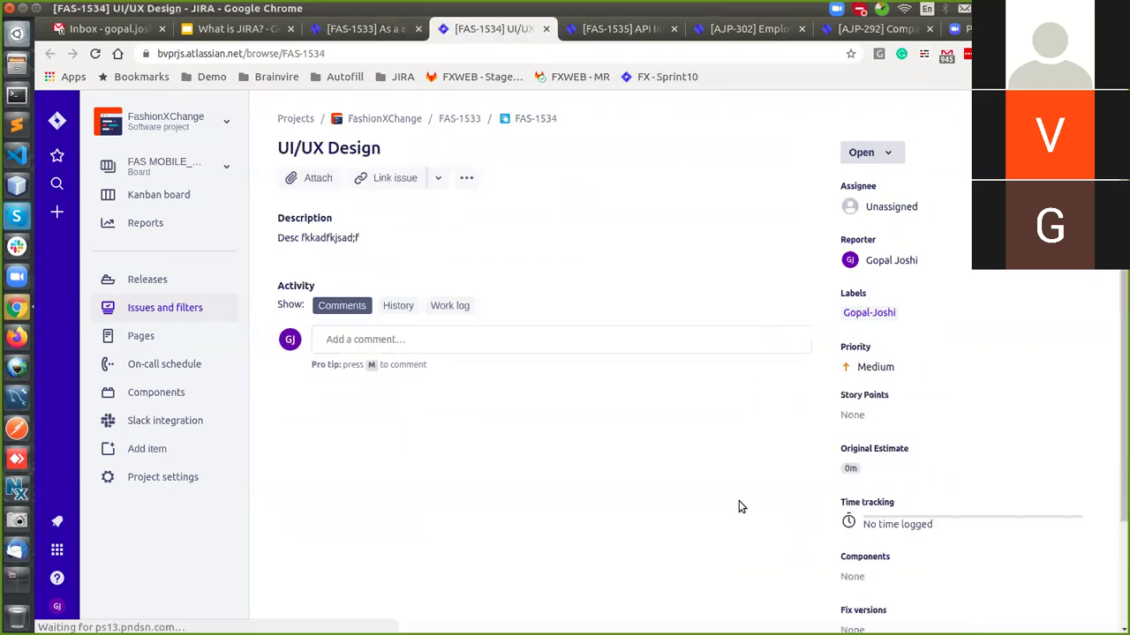
click(898, 524)
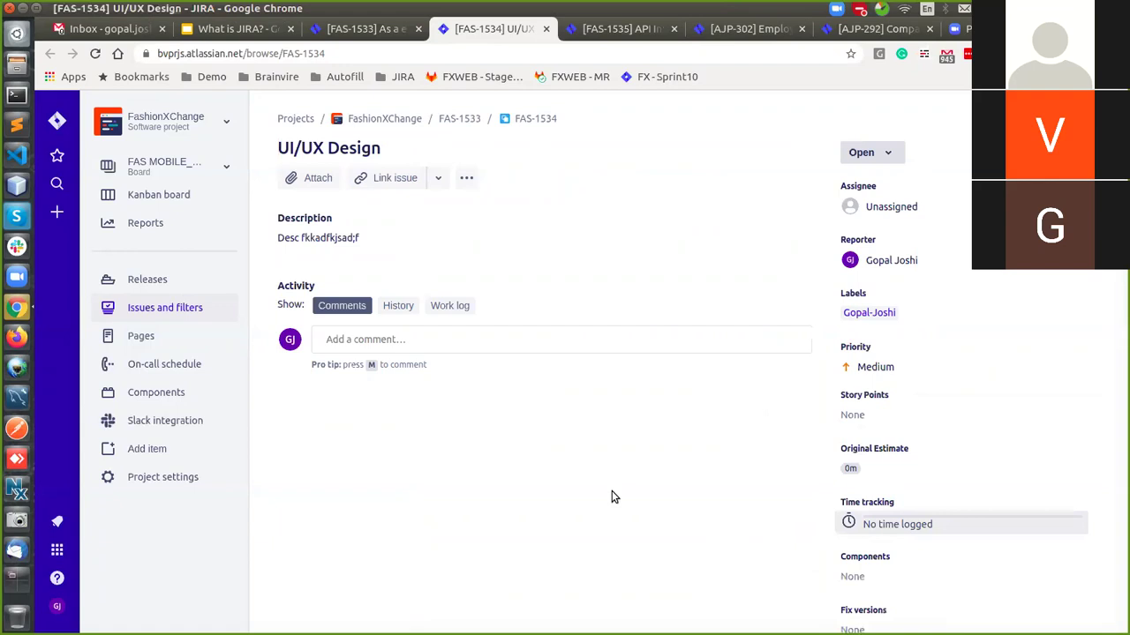
text(2h)
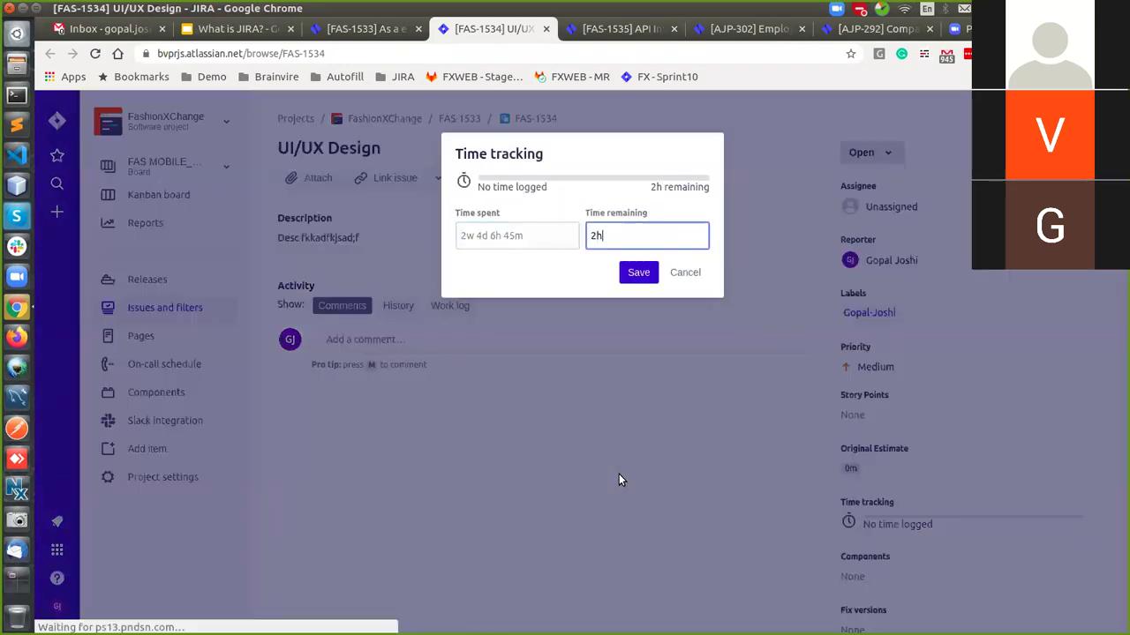
click(638, 272)
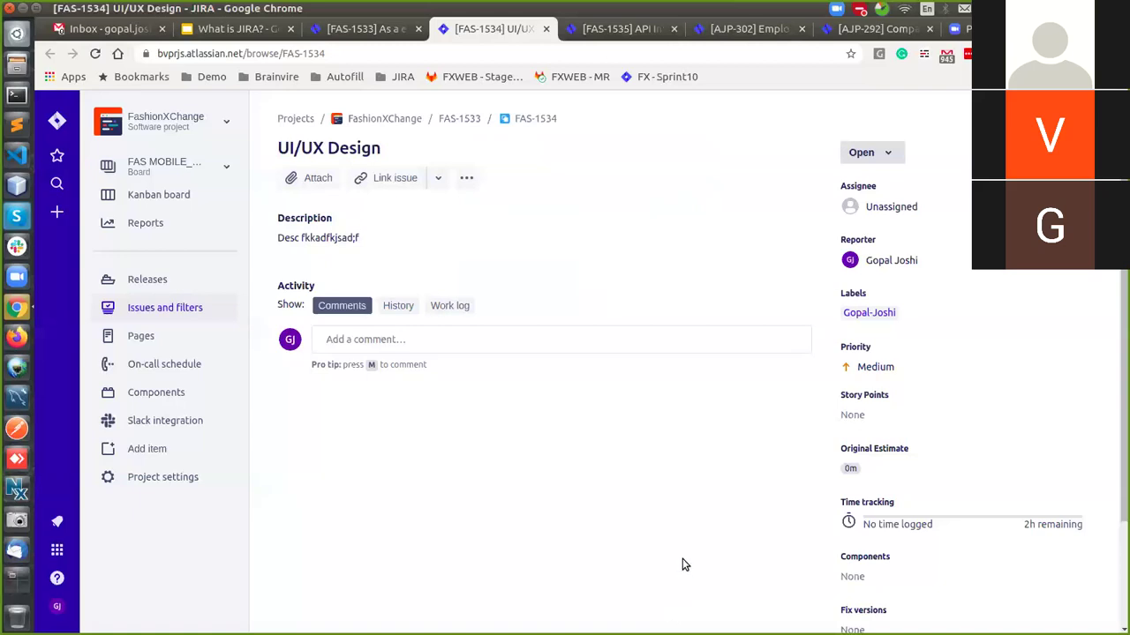
Switch to the "API Integration" subtask and show its additional fields
key(ctrl+Tab)
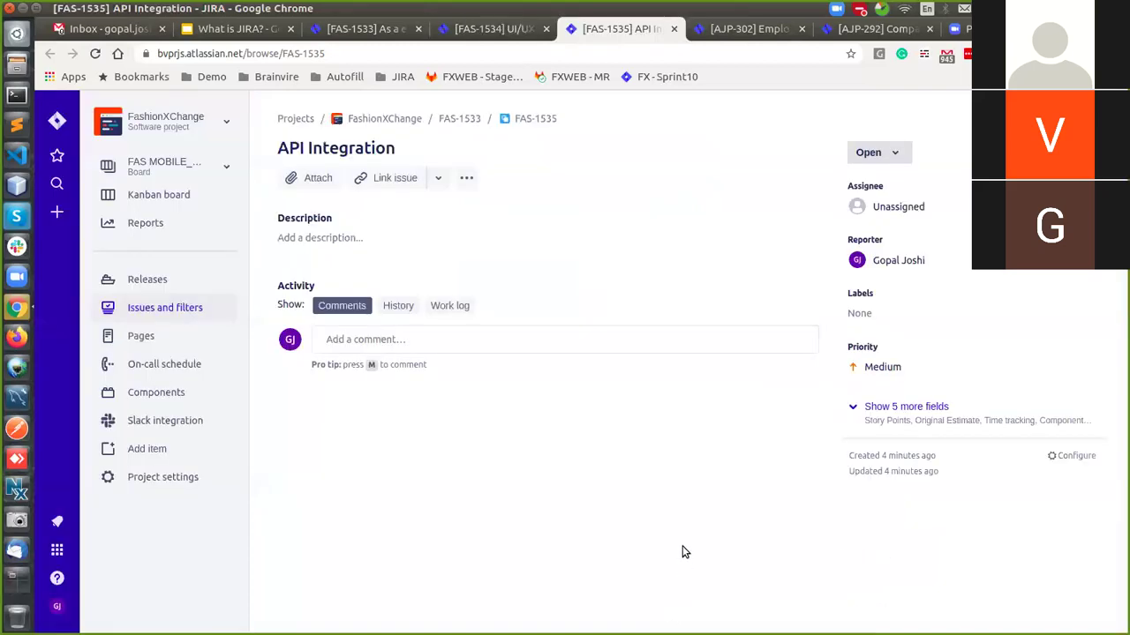
click(883, 419)
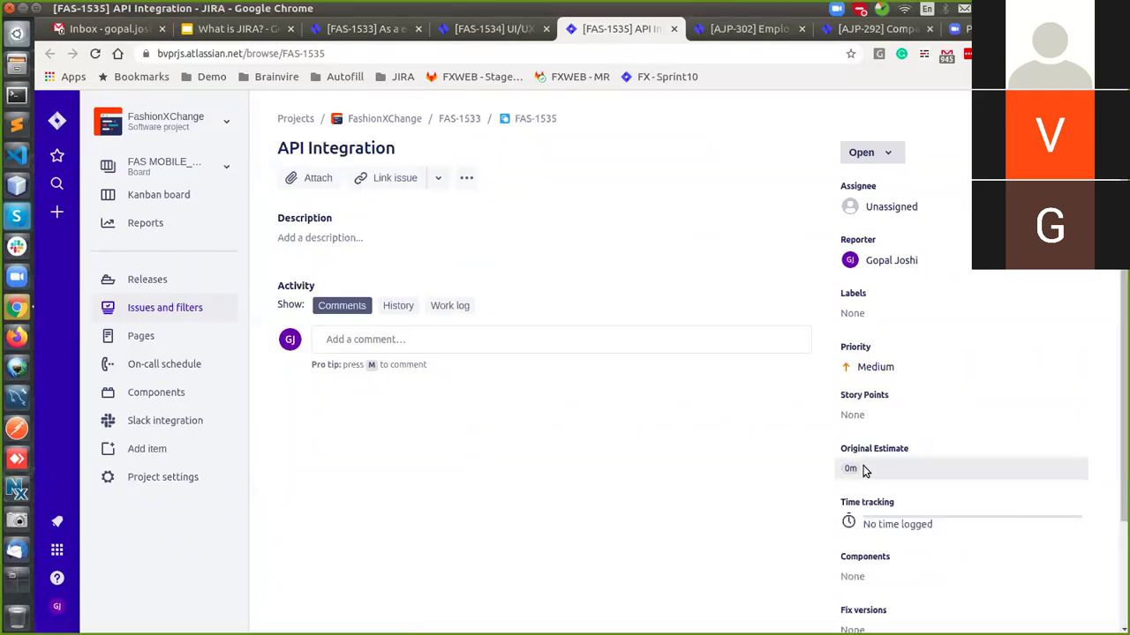
click(865, 471)
key(BackSpace)
key(BackSpace)
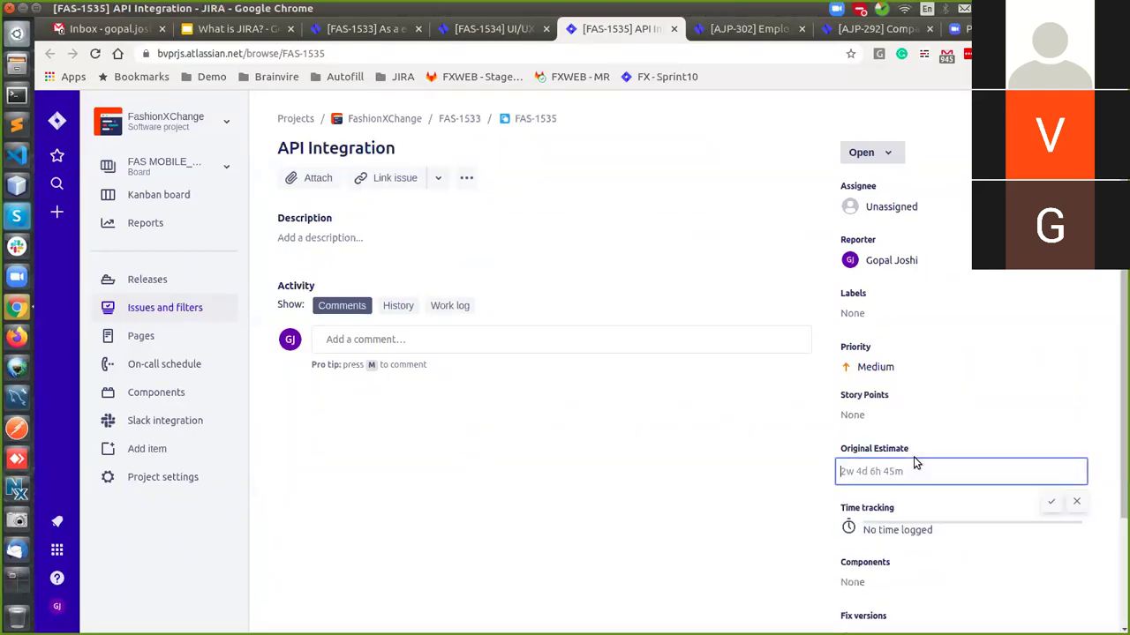
key(Escape)
Save 4h as the time remaining in the time tracking of the "API Integration" subtask
click(891, 524)
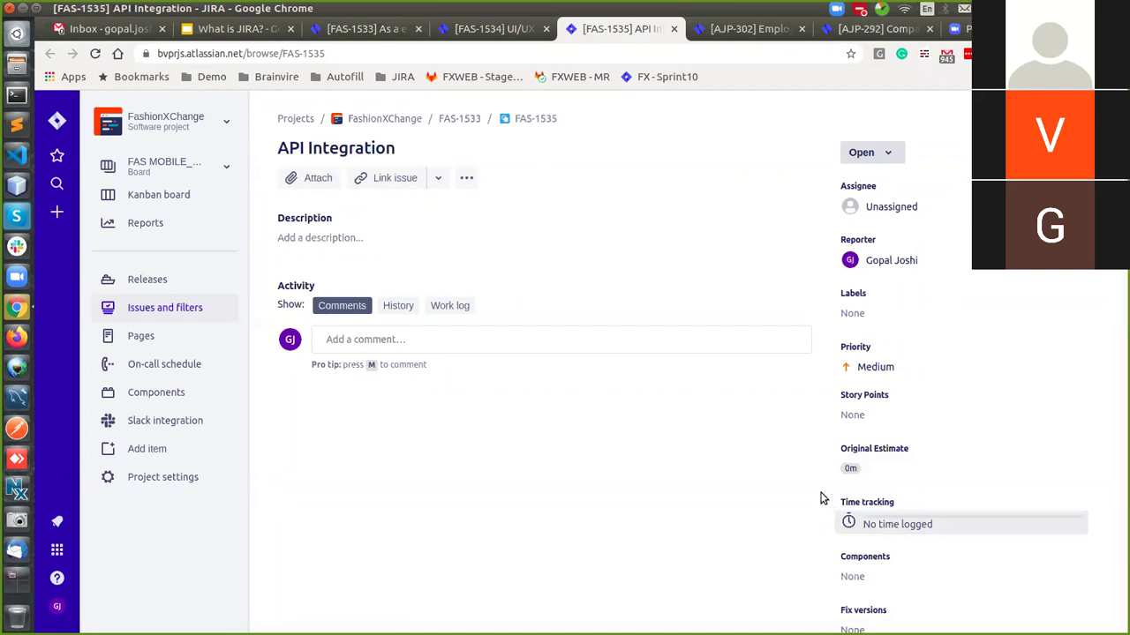
key(Tab)
text(4h)
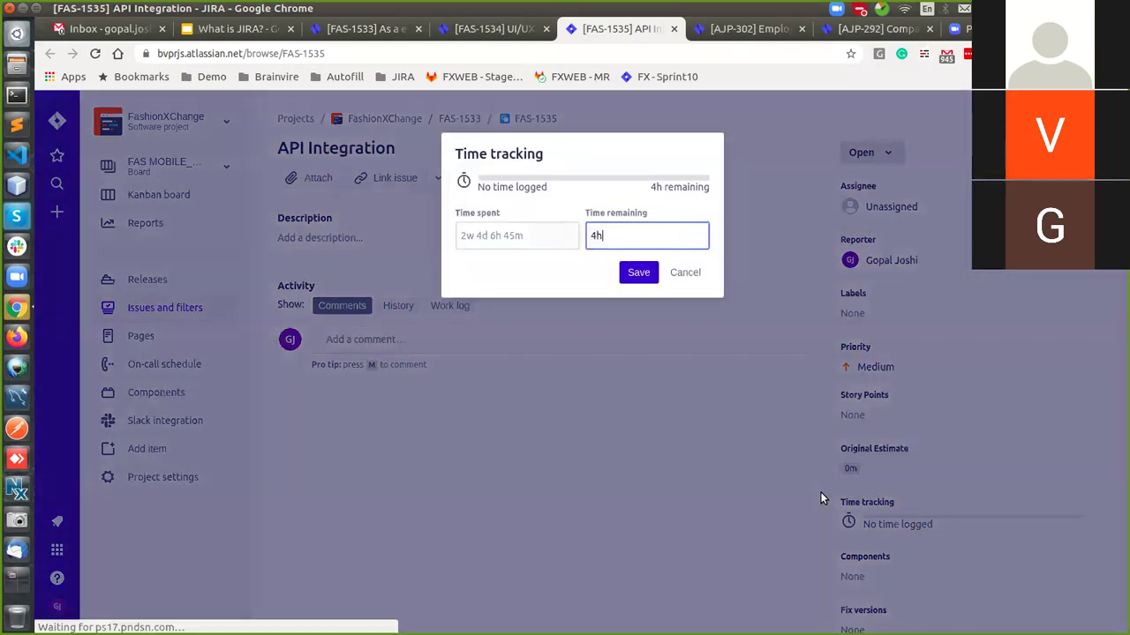
click(638, 274)
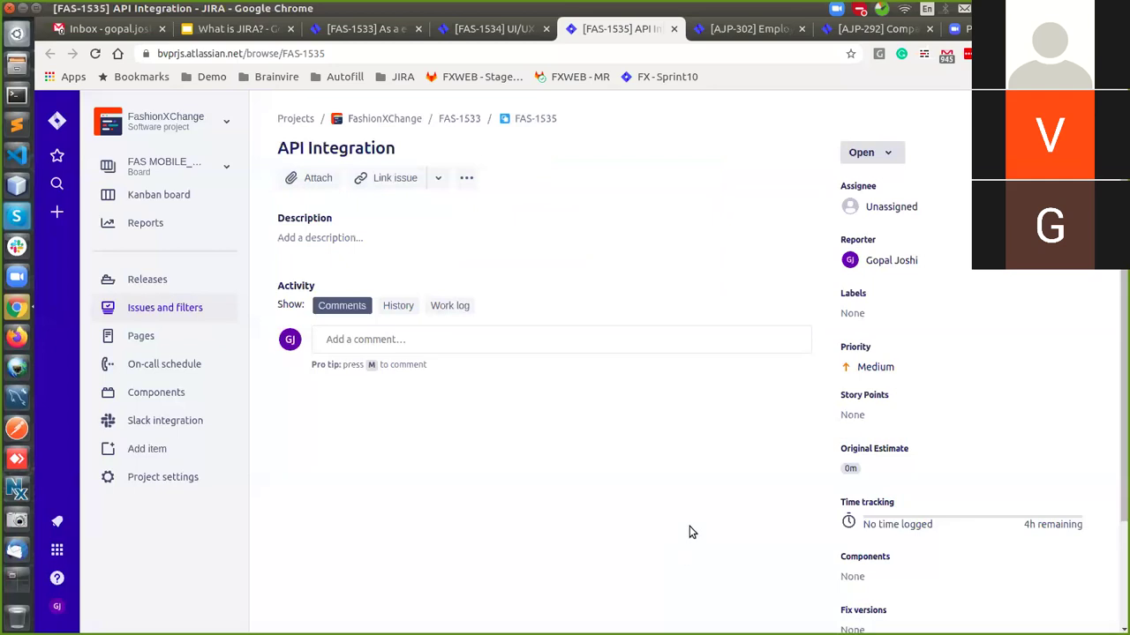
Reload story FAS-1533 and open its old issue view in a new tab
click(439, 30)
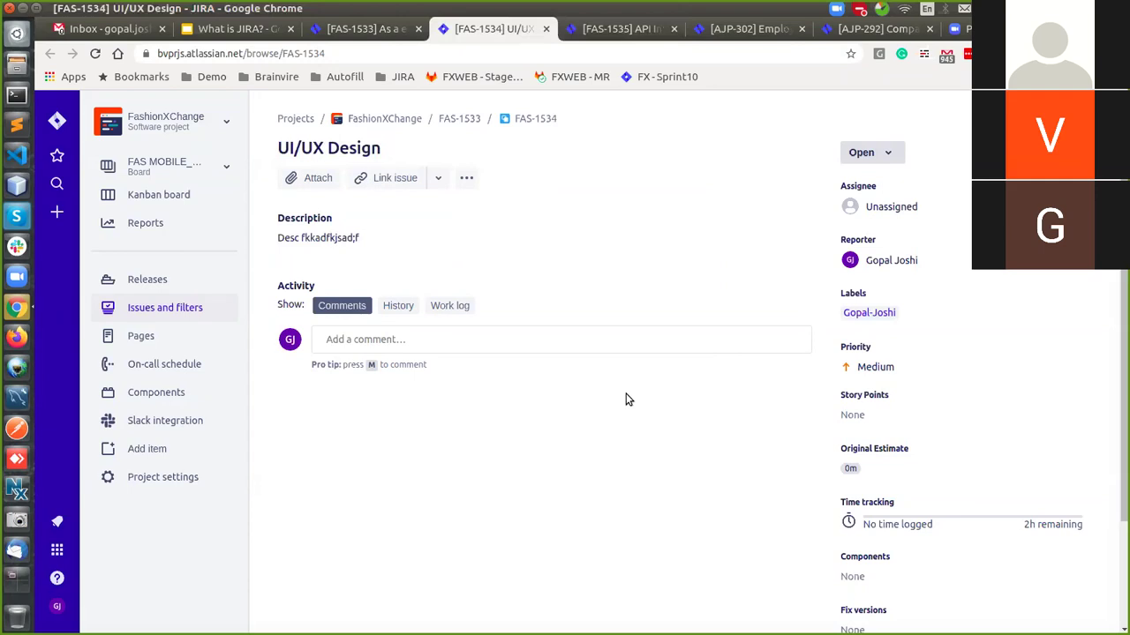
key(ctrl+shift+Tab)
key(F5)
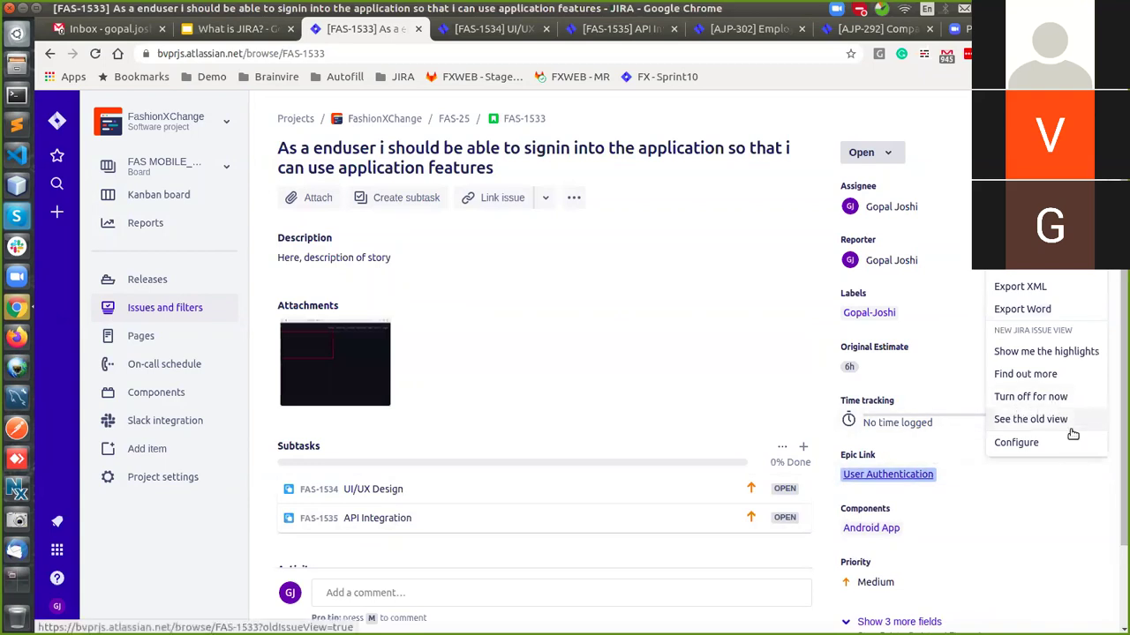
middle_click(1068, 422)
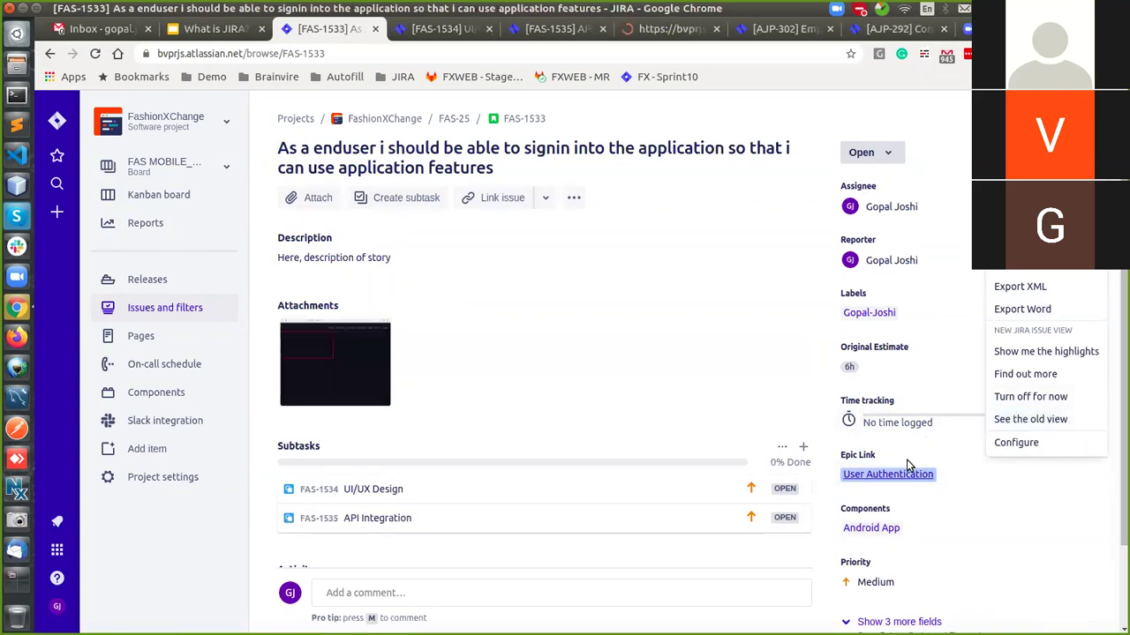
key(ctrl+Tab)
key(ctrl+Tab)
key(ctrl+Tab)
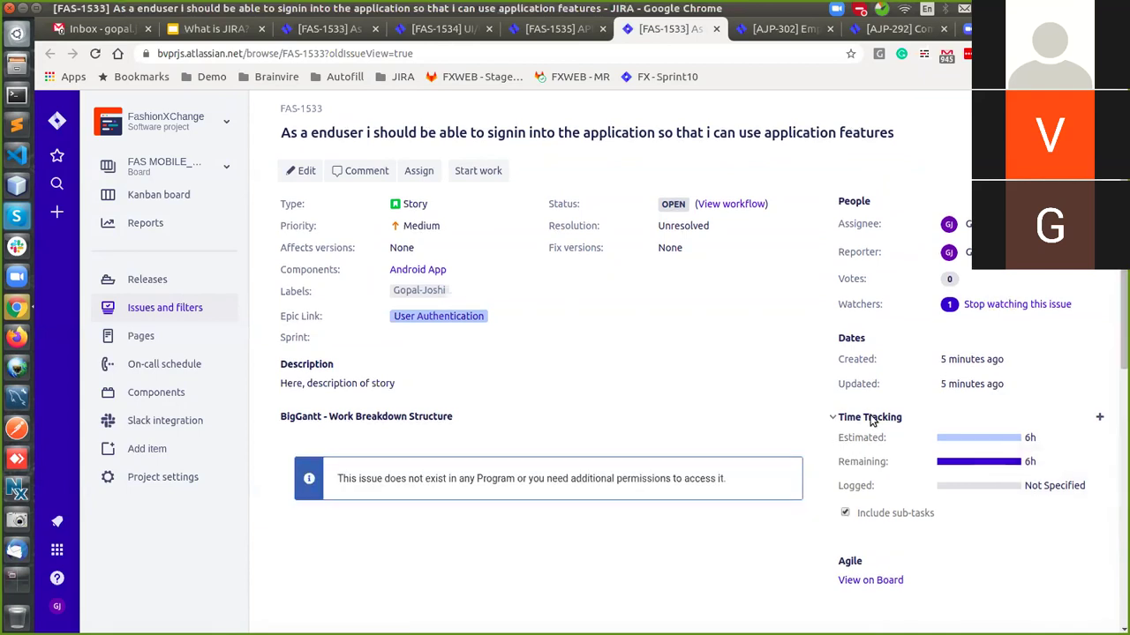
Examine the time tracking and sub-task progress in the story's old view and return to its new issue view
scroll(865, 416, down, 5)
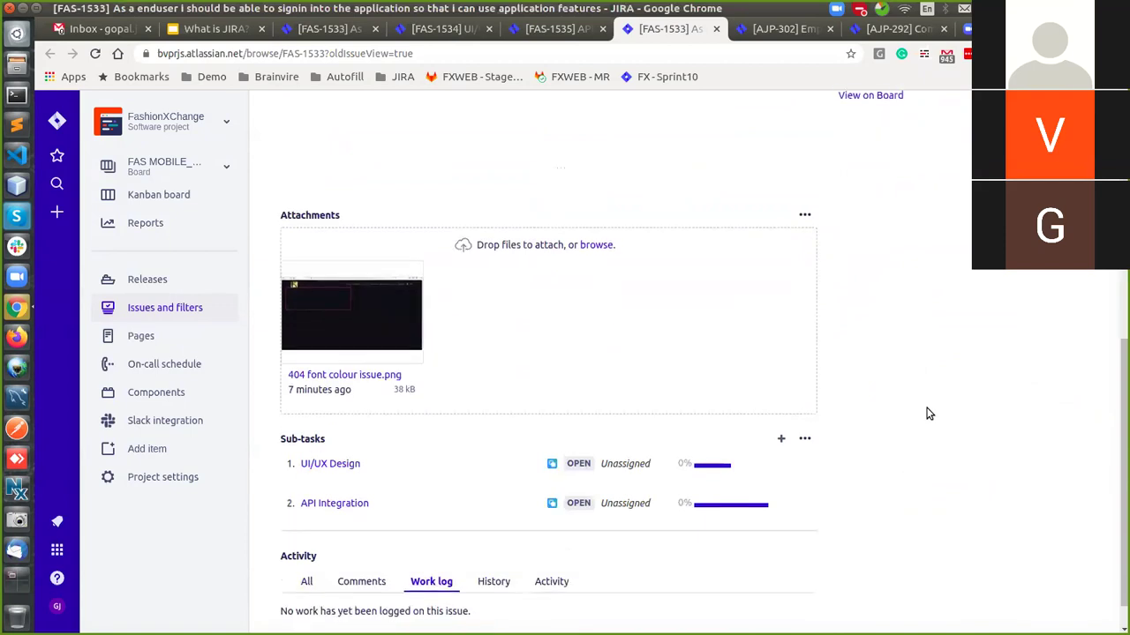
scroll(927, 413, up, 6)
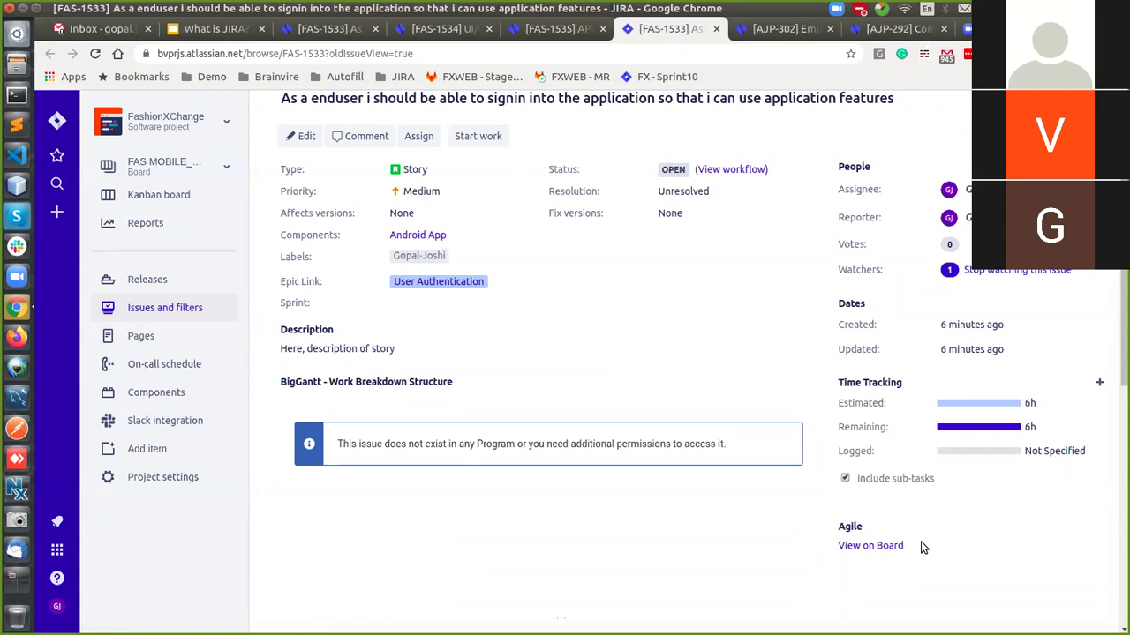
key(ctrl+shift+Tab)
key(ctrl+shift+Tab)
key(ctrl+shift+Tab)
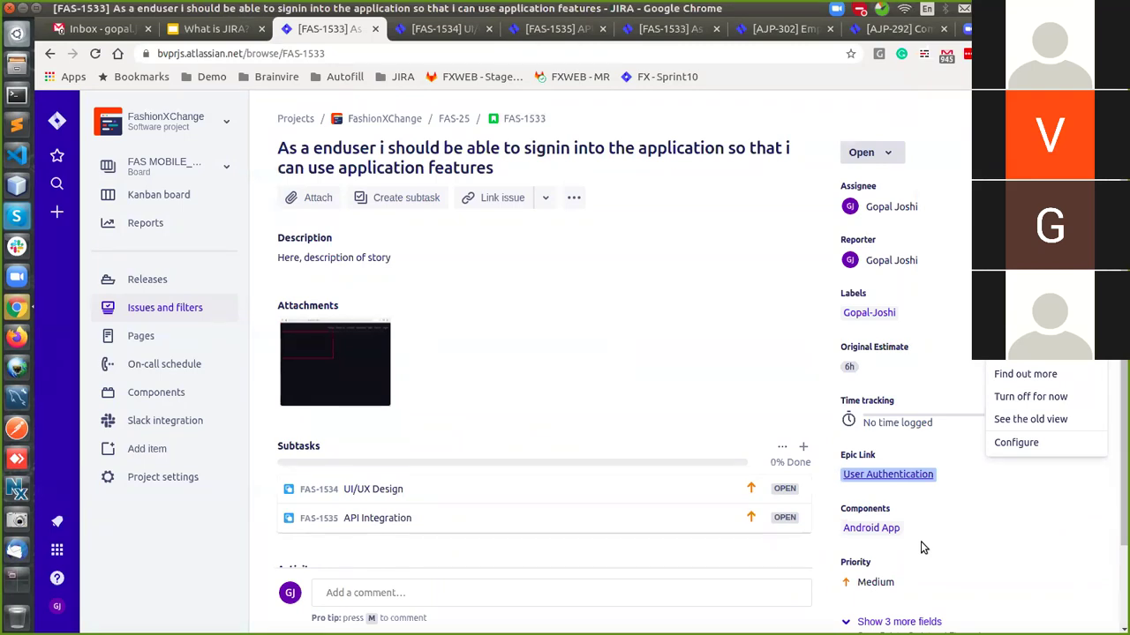
click(894, 102)
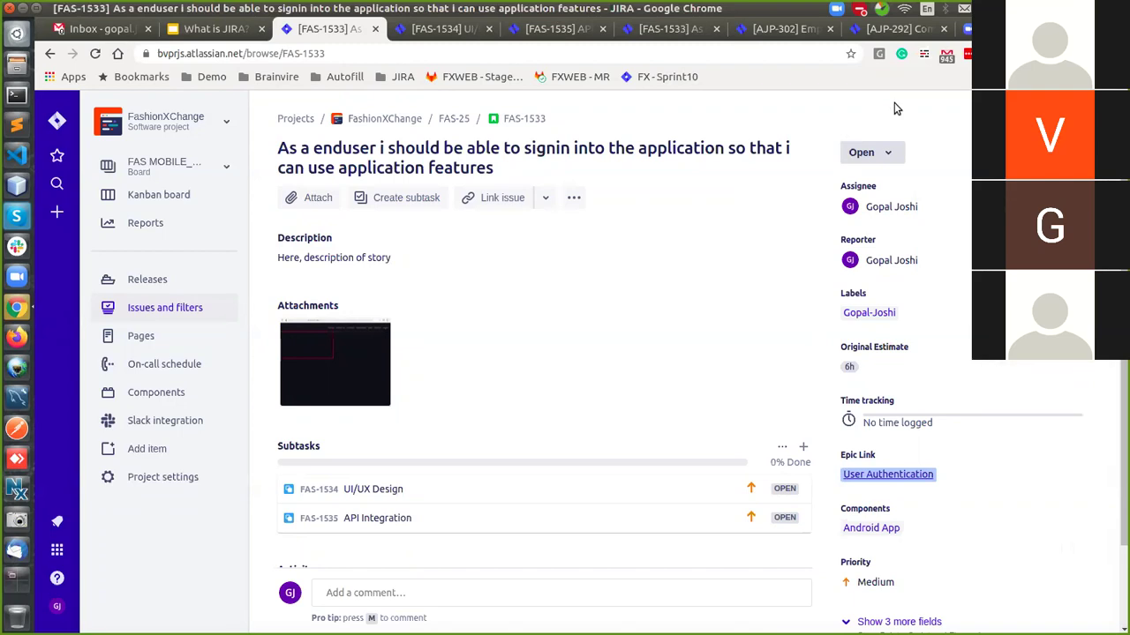
scroll(894, 103, down, 1)
scroll(897, 104, up, 1)
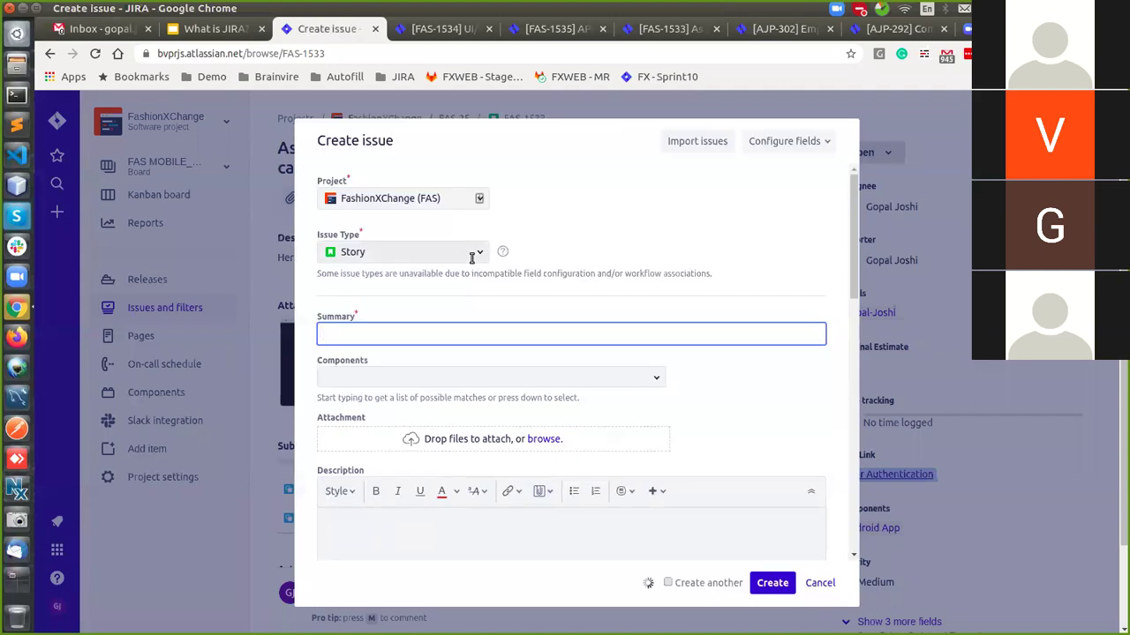
Set the issue type of the new FashionXChange issue to Task
click(476, 258)
click(399, 287)
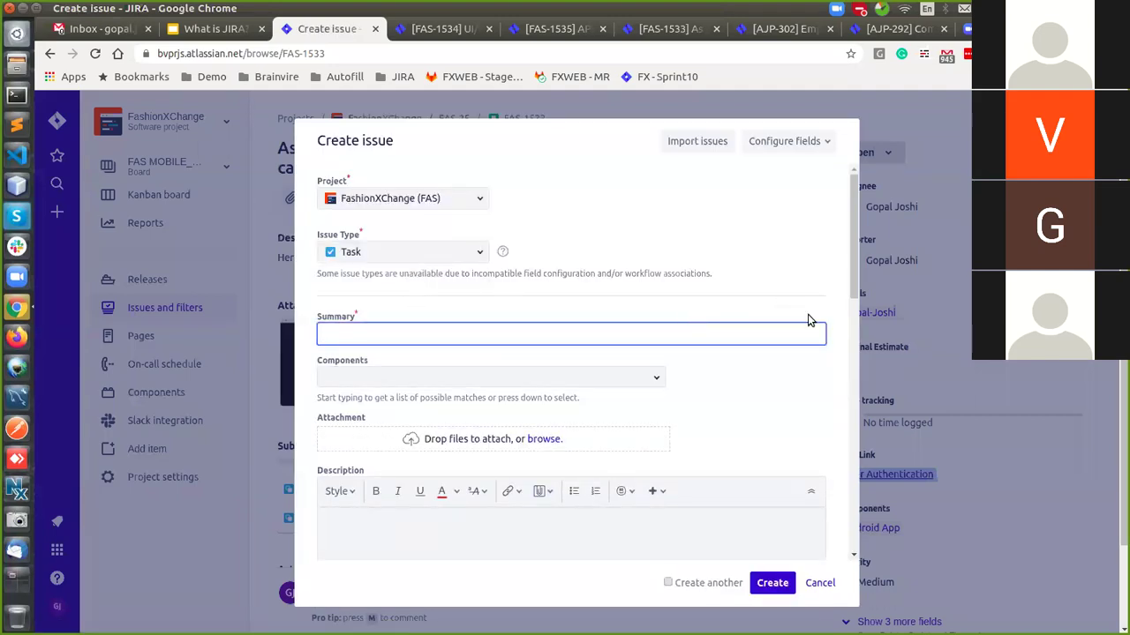
scroll(807, 318, down, 1)
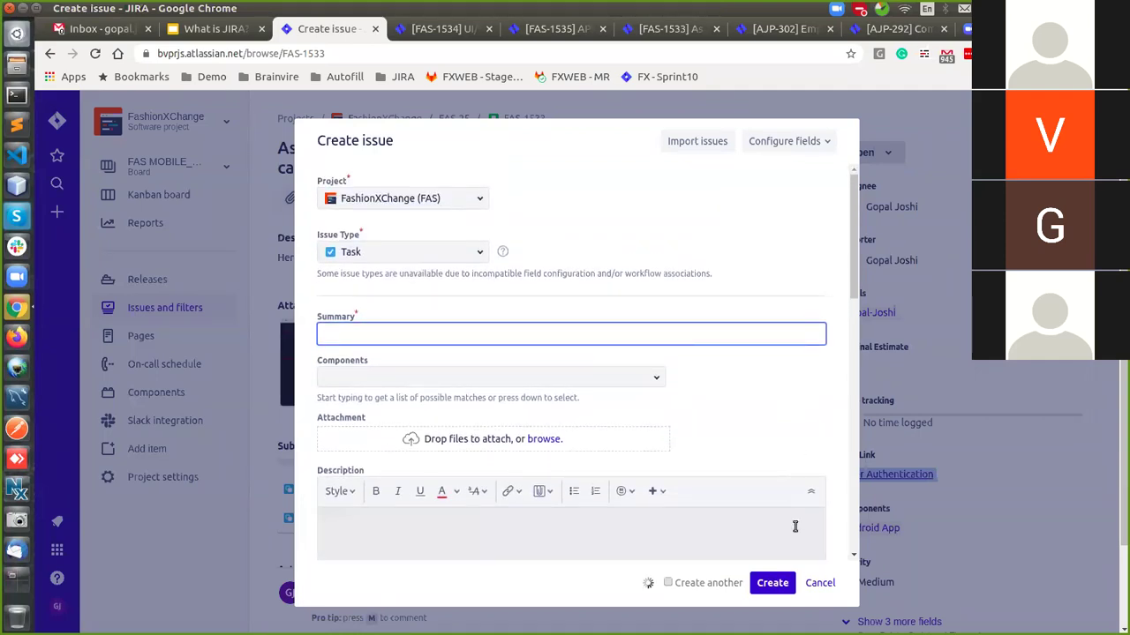
Cancel the creation of the new task and discard the unsaved issue form
click(812, 581)
key(Return)
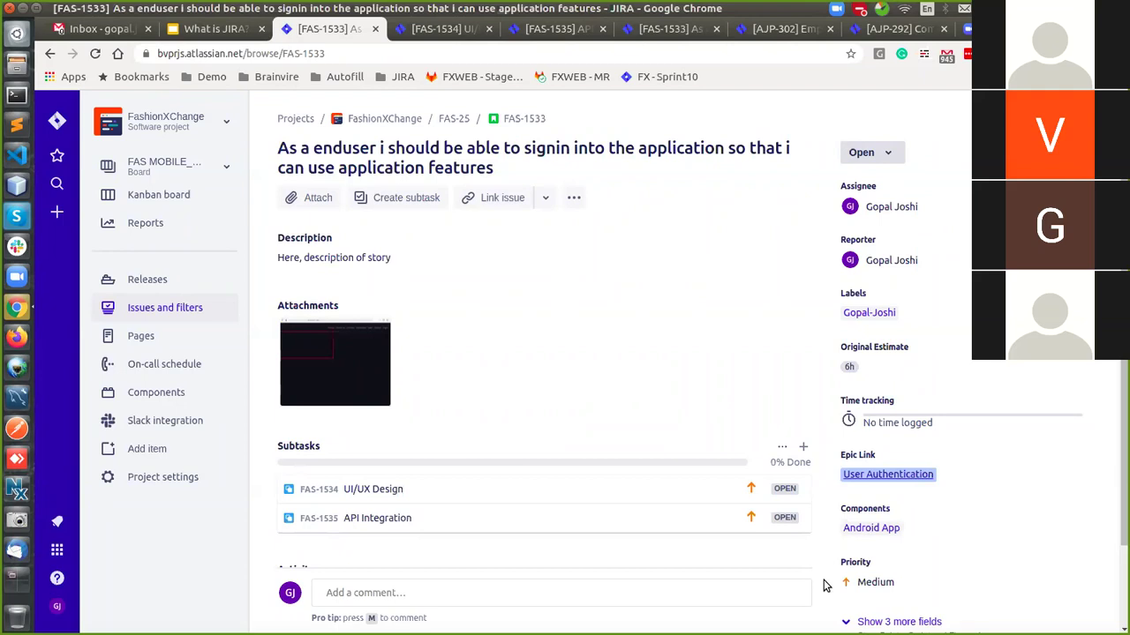
Switch to the "What is JIRA?" Google Slides deck and present the Sub-Tasks and Sprint slide with the laser pointer enabled
click(232, 33)
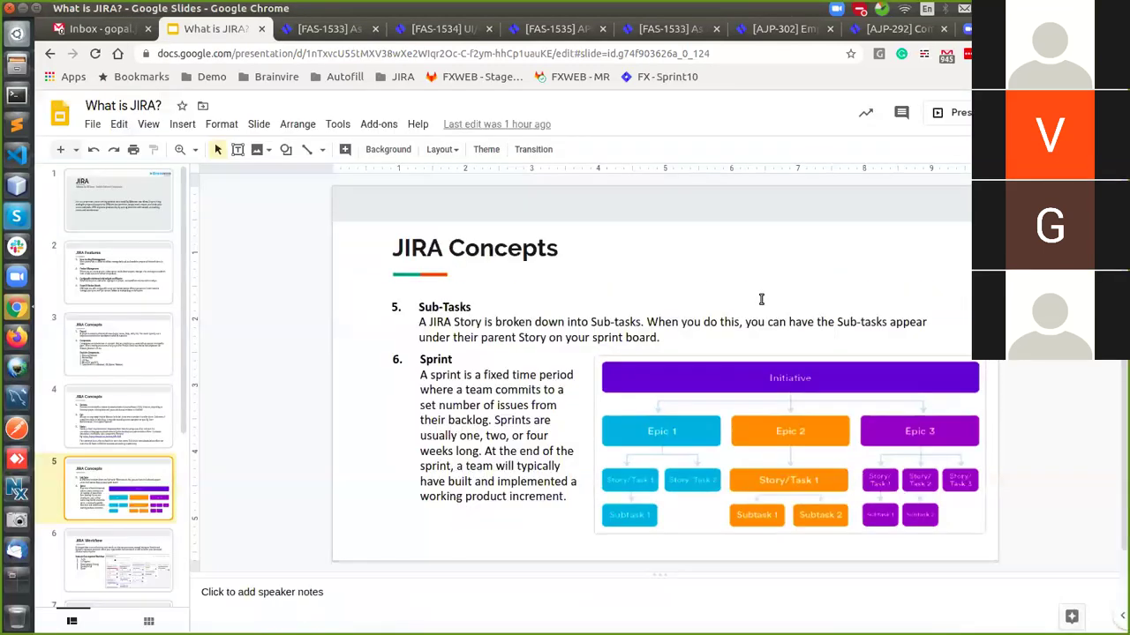
click(761, 299)
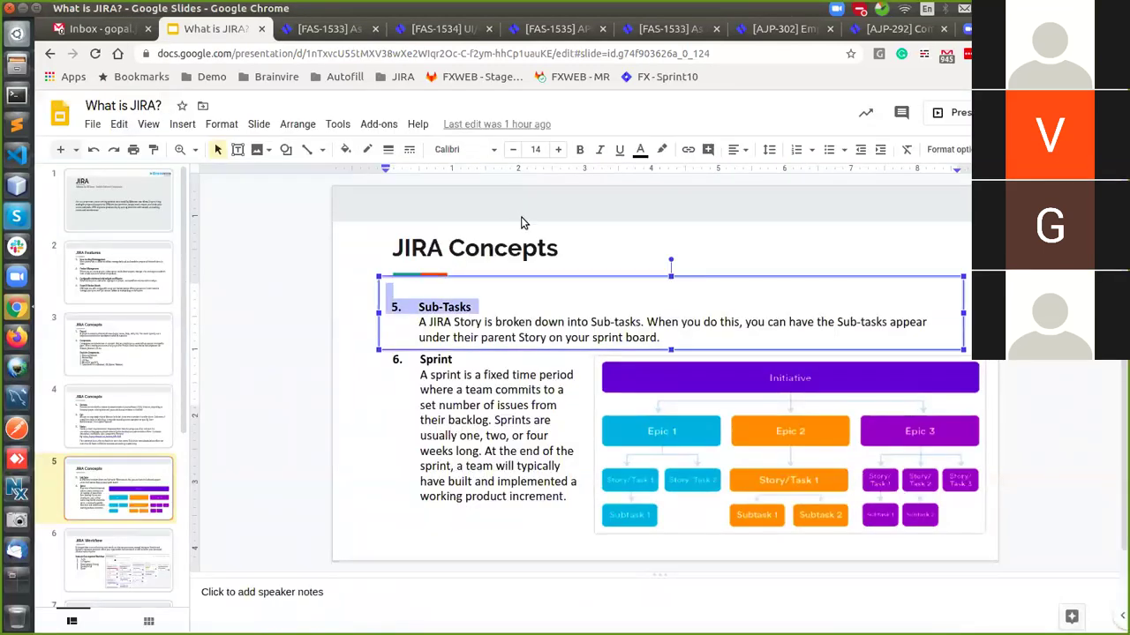
click(156, 125)
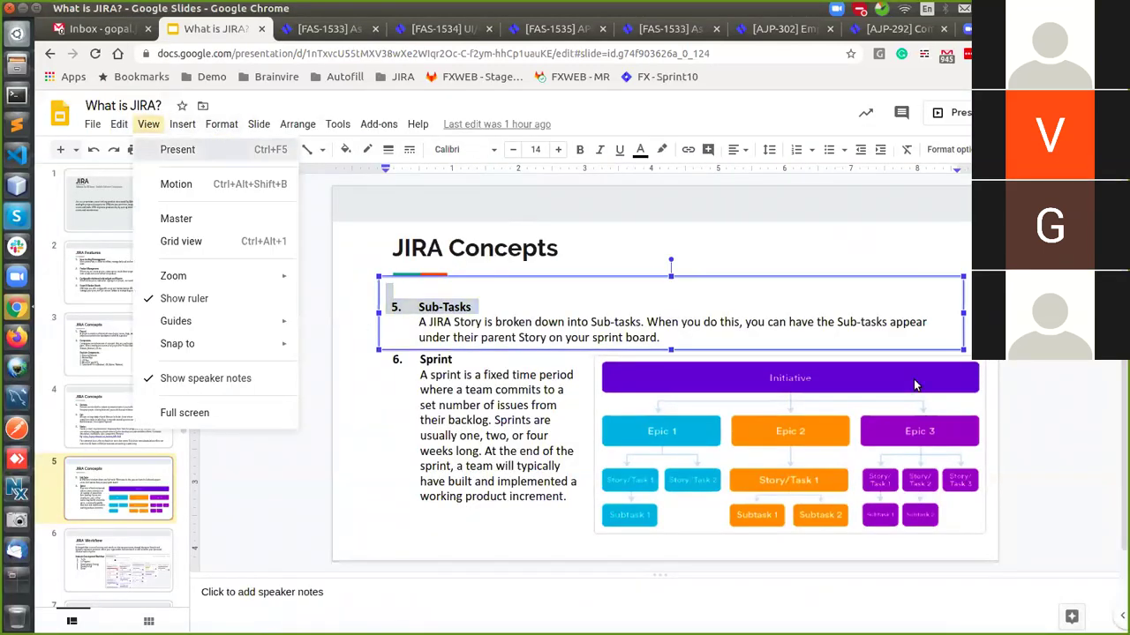
click(178, 150)
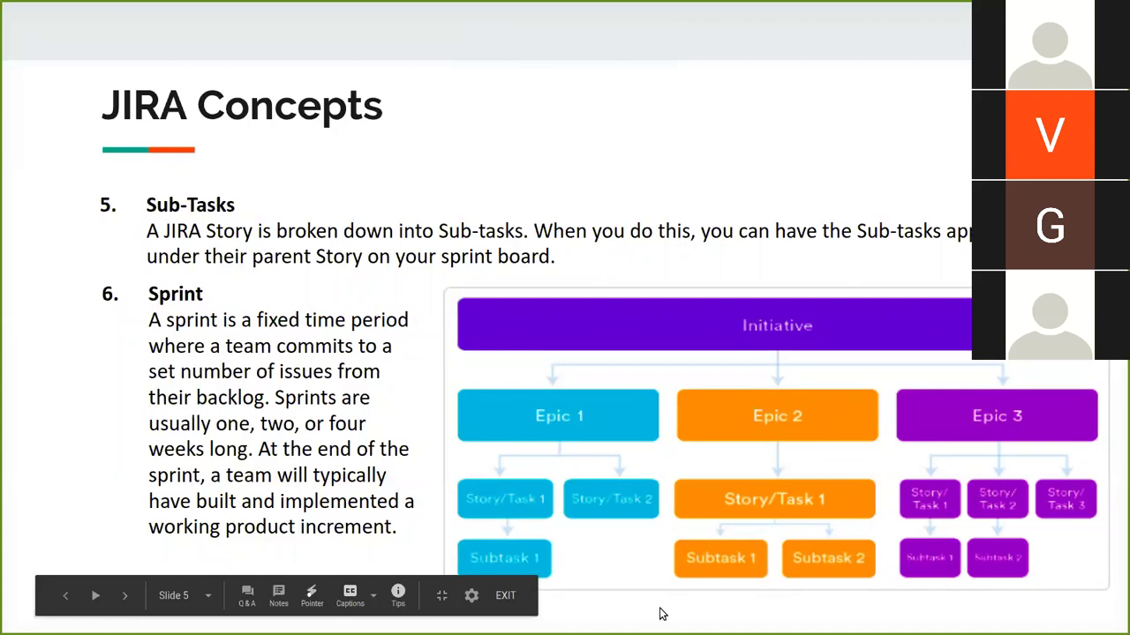
click(312, 596)
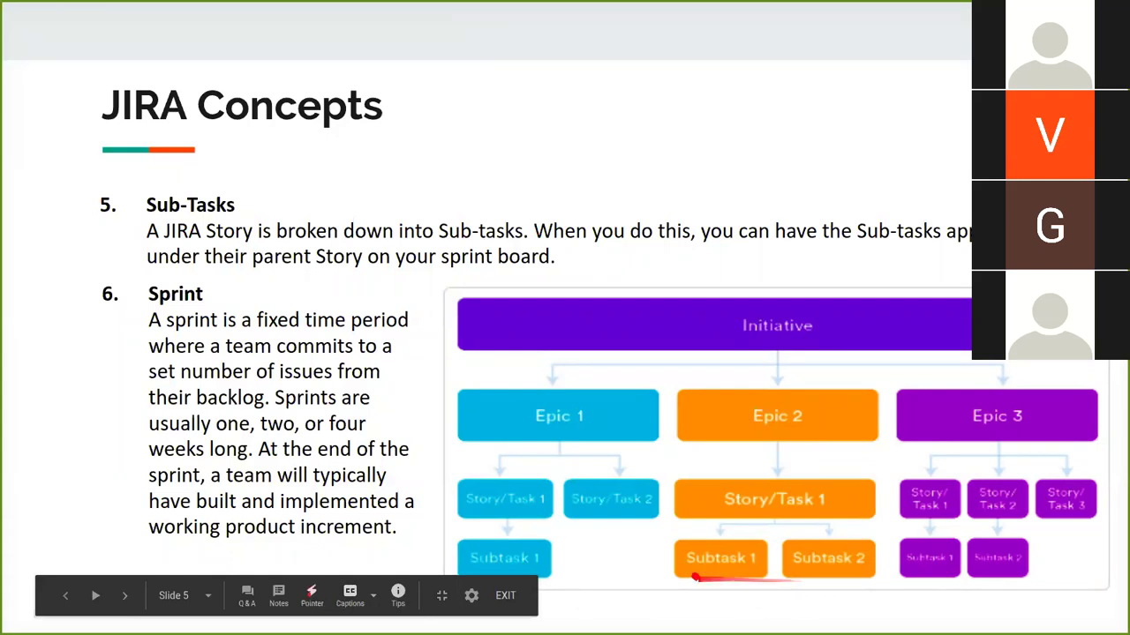
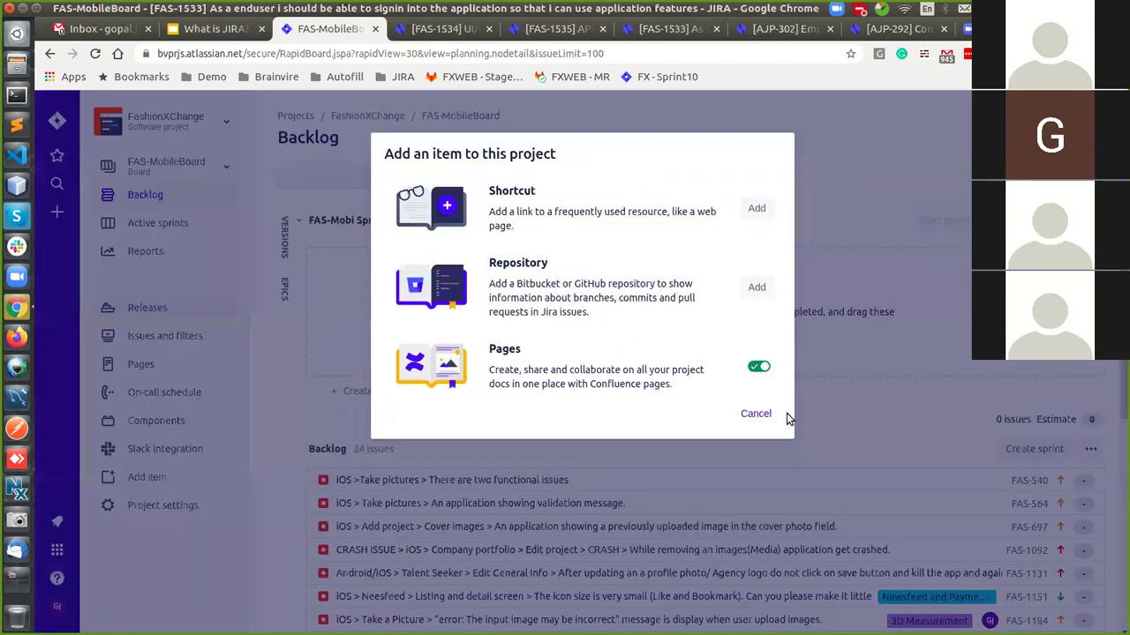
Dismiss the dialog for adding a project item and view the list of boards in FashionXChange
click(162, 505)
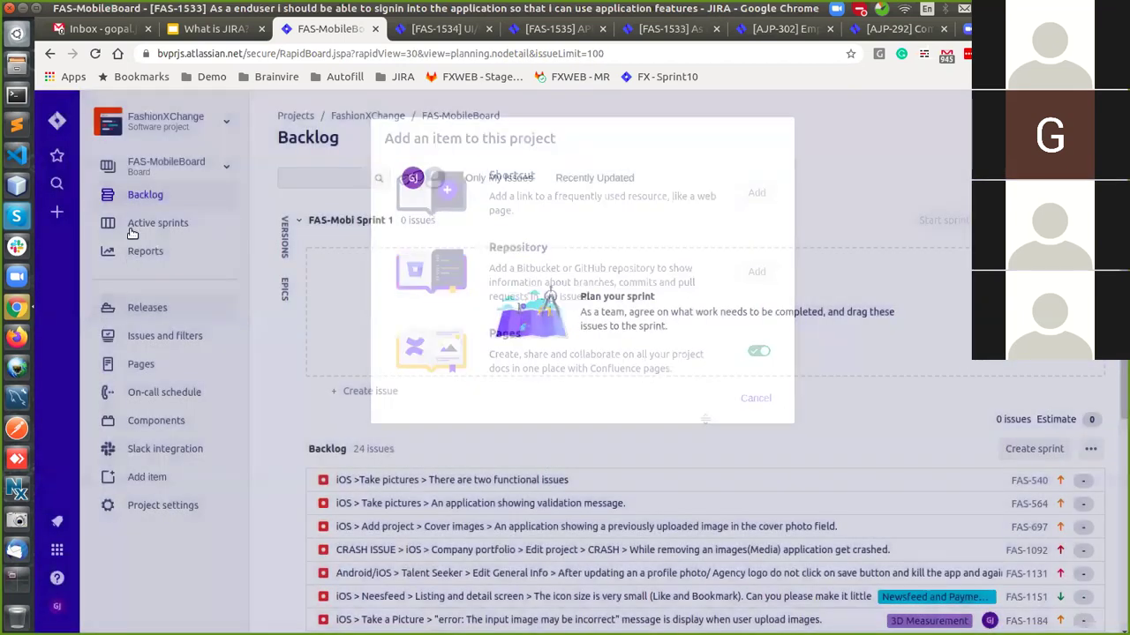
click(217, 169)
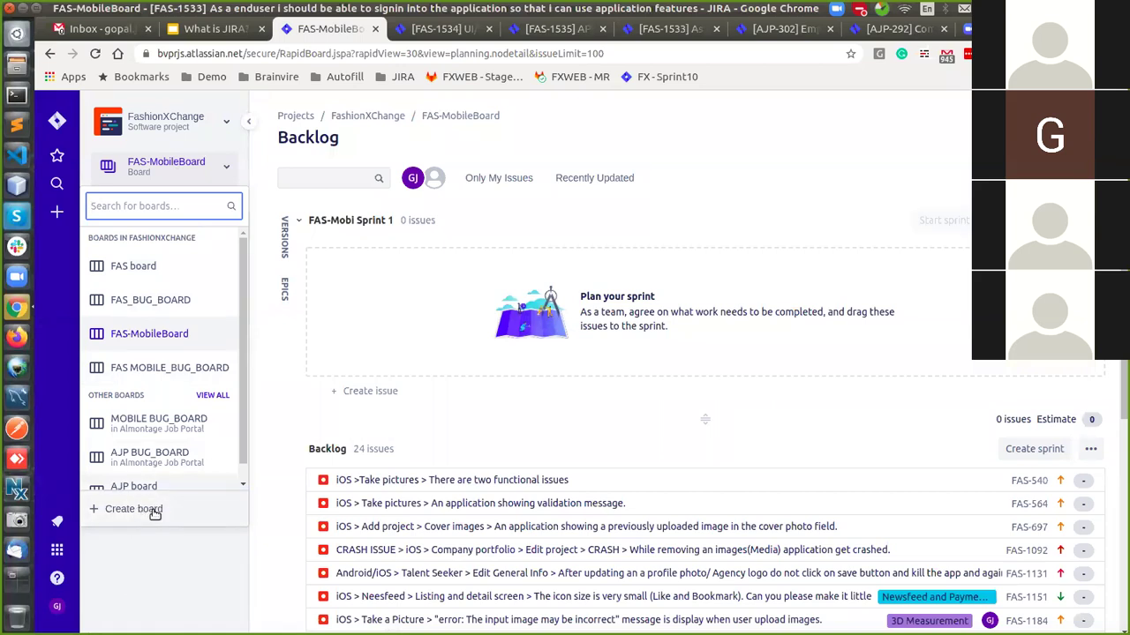
click(152, 610)
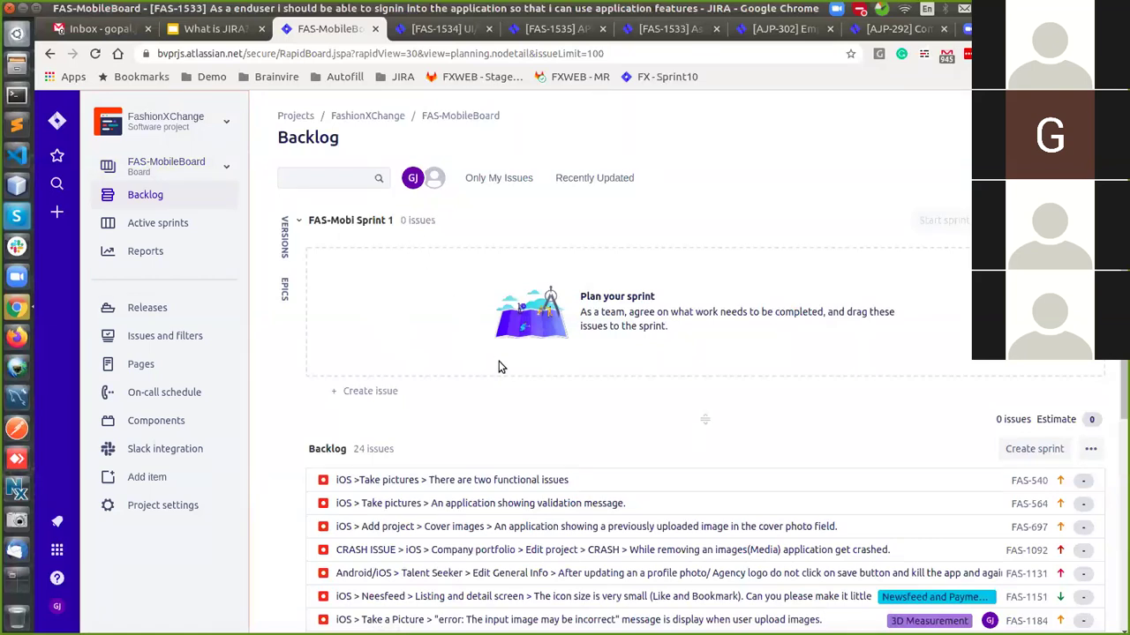
Move the "Phase 2 Feedback and Changes" story from the backlog into FAS-Mobi Sprint 1
scroll(499, 361, down, 2)
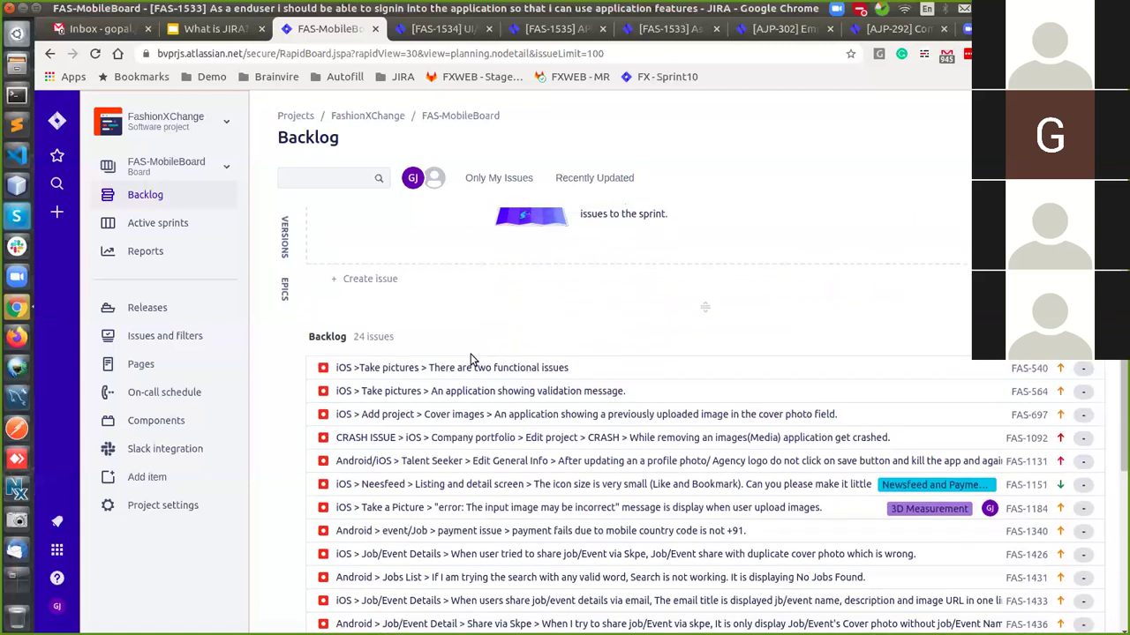
scroll(463, 353, up, 2)
scroll(433, 406, down, 2)
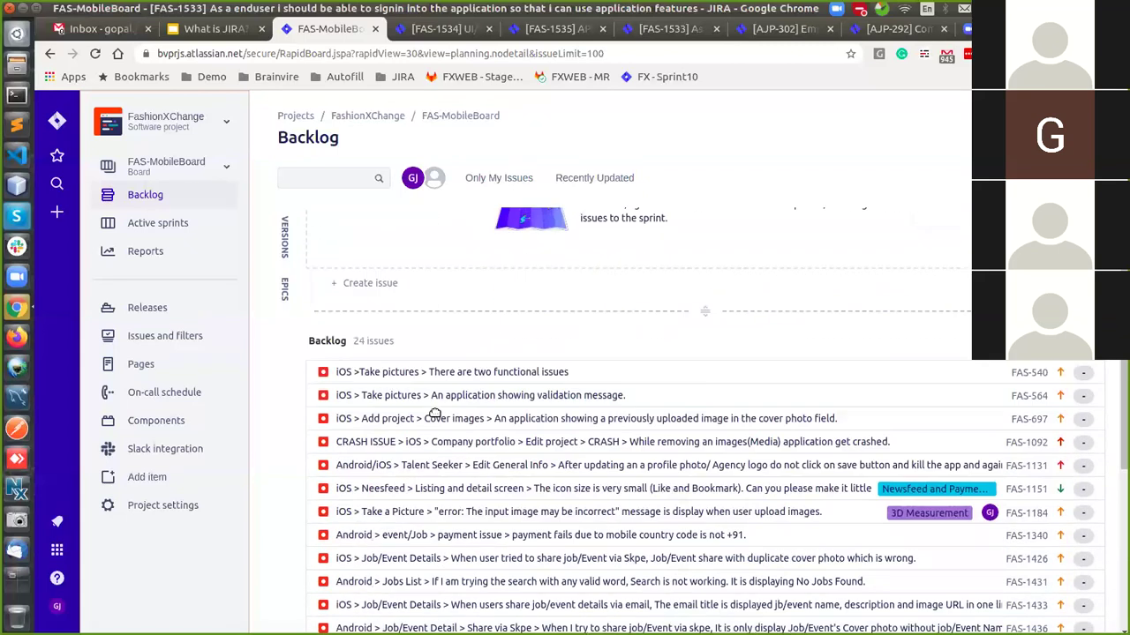
scroll(473, 407, down, 2)
scroll(514, 452, down, 4)
scroll(514, 452, up, 1)
drag(469, 442, 472, 276)
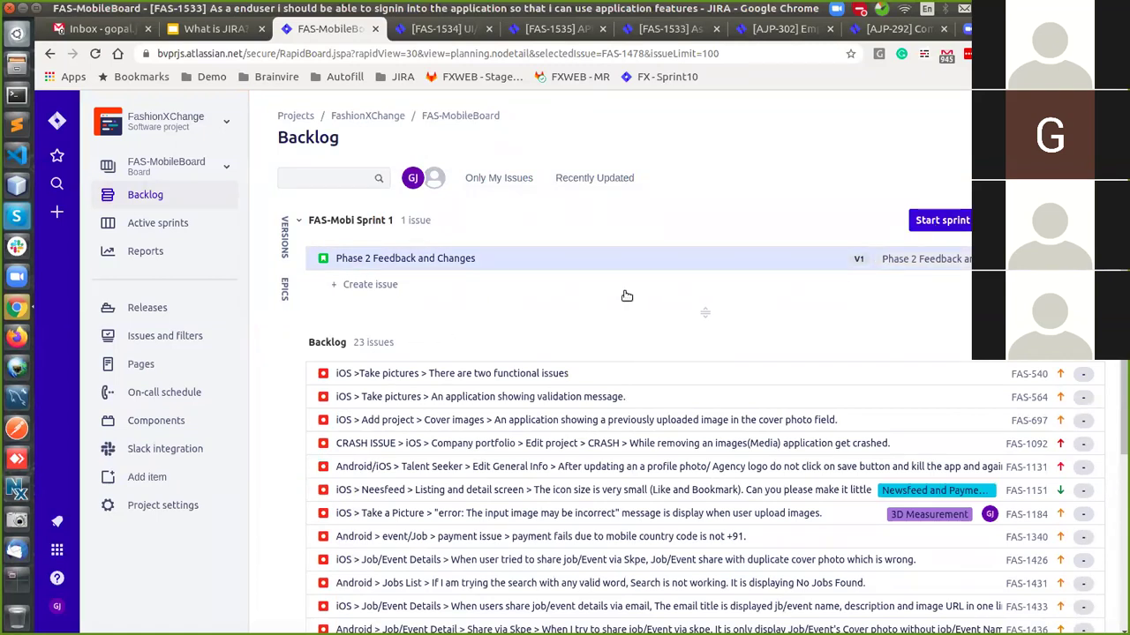
Start FAS-Mobi Sprint 1 with a duration of 1 week, leaving the sprint goal empty
click(936, 222)
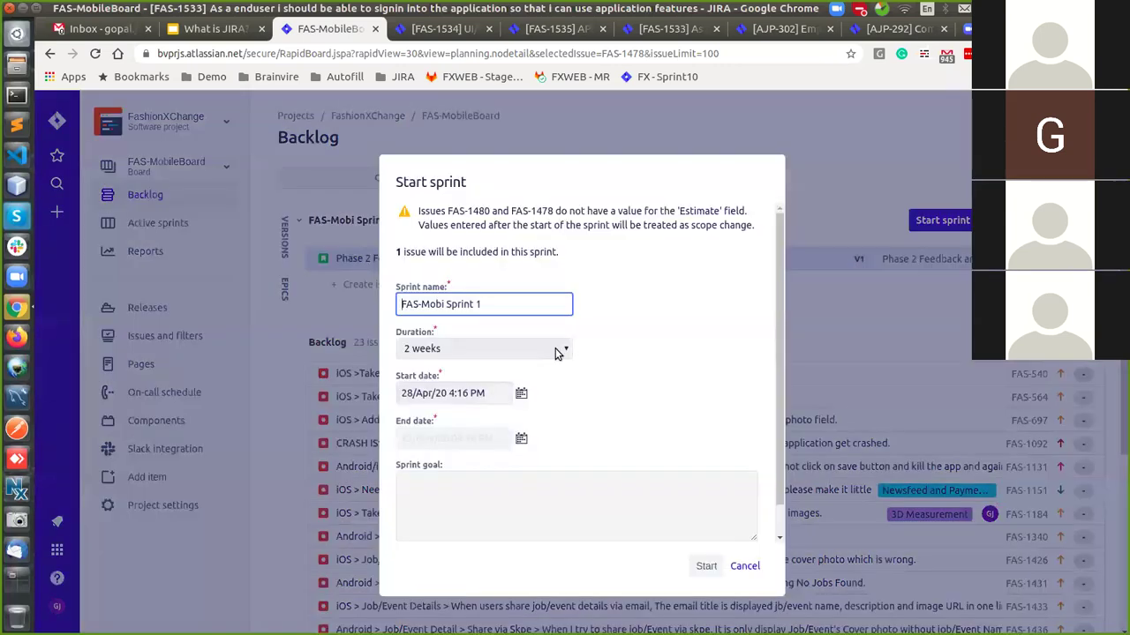
click(557, 353)
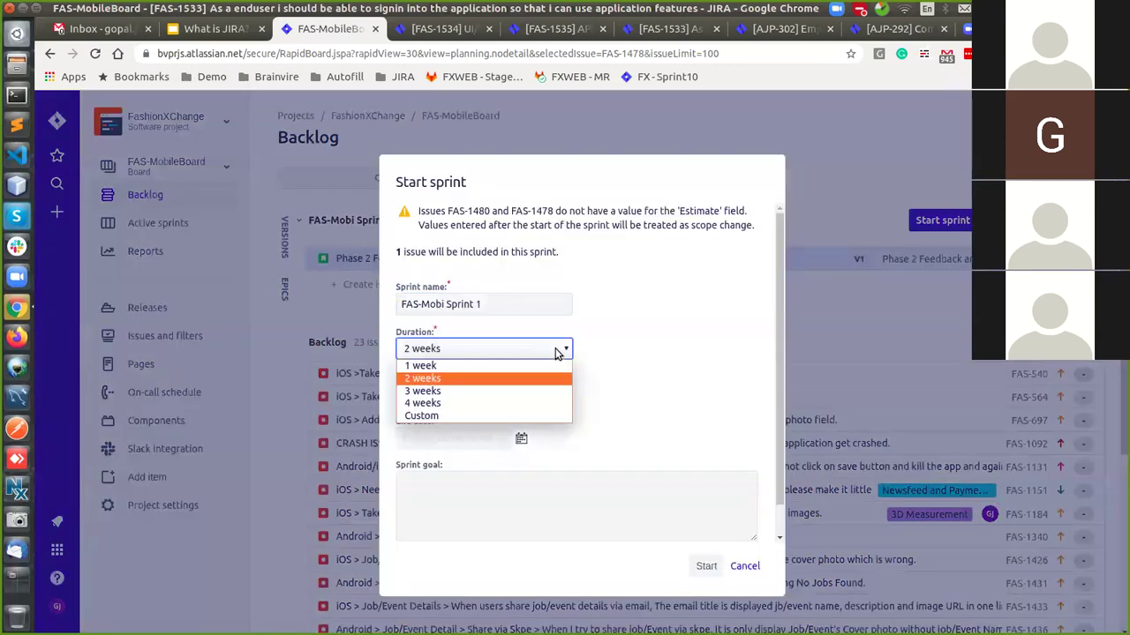
click(607, 386)
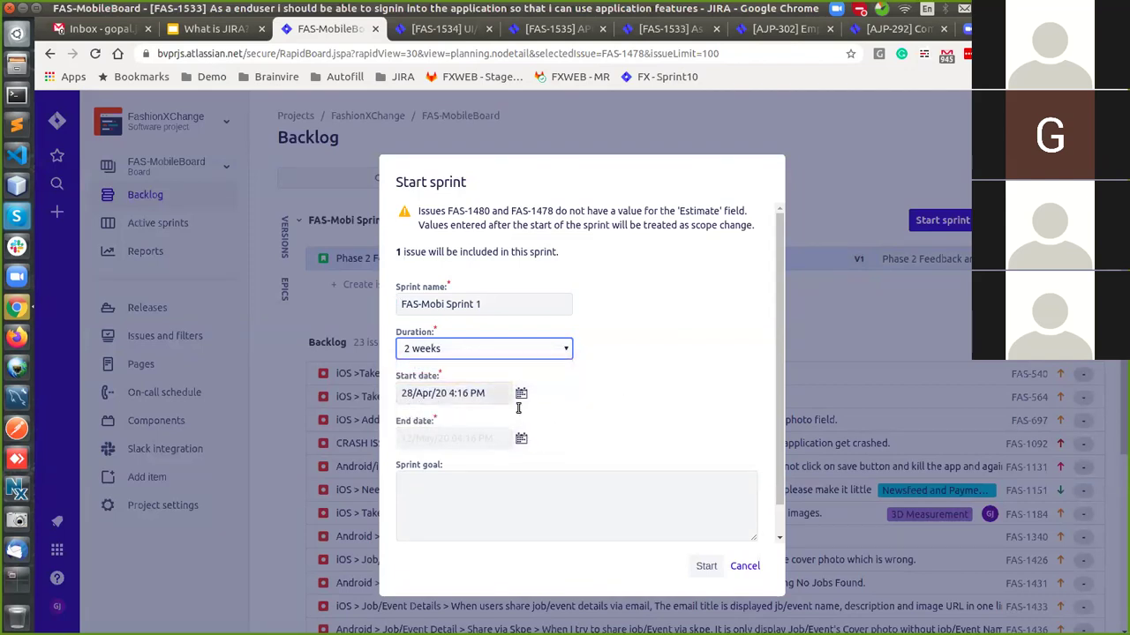
click(480, 352)
click(448, 366)
scroll(577, 434, down, 2)
click(573, 468)
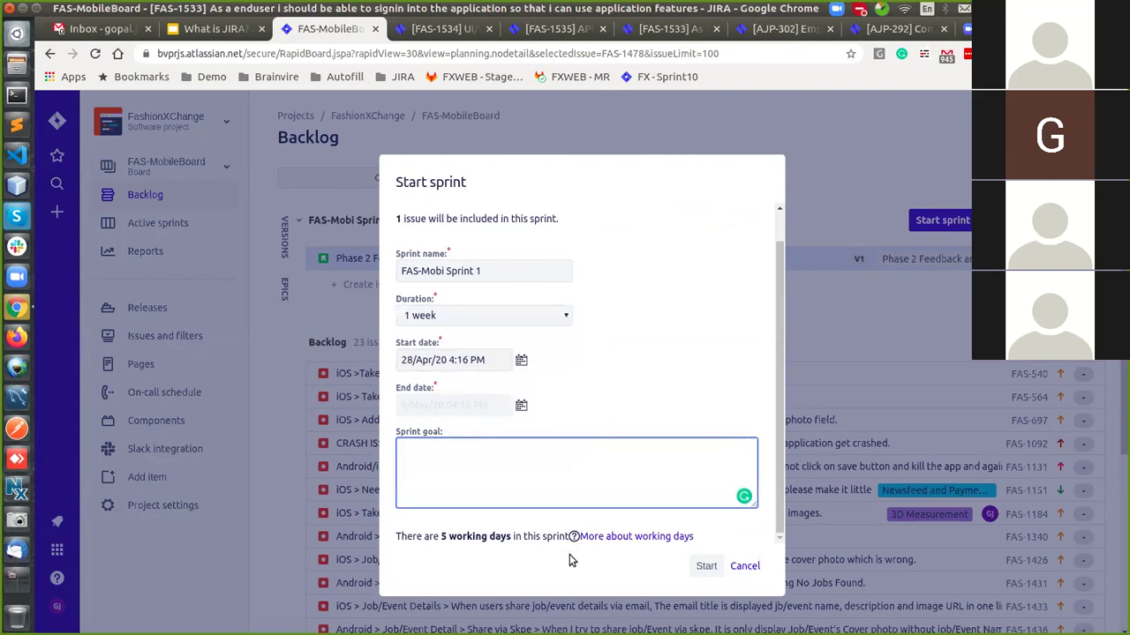
click(707, 568)
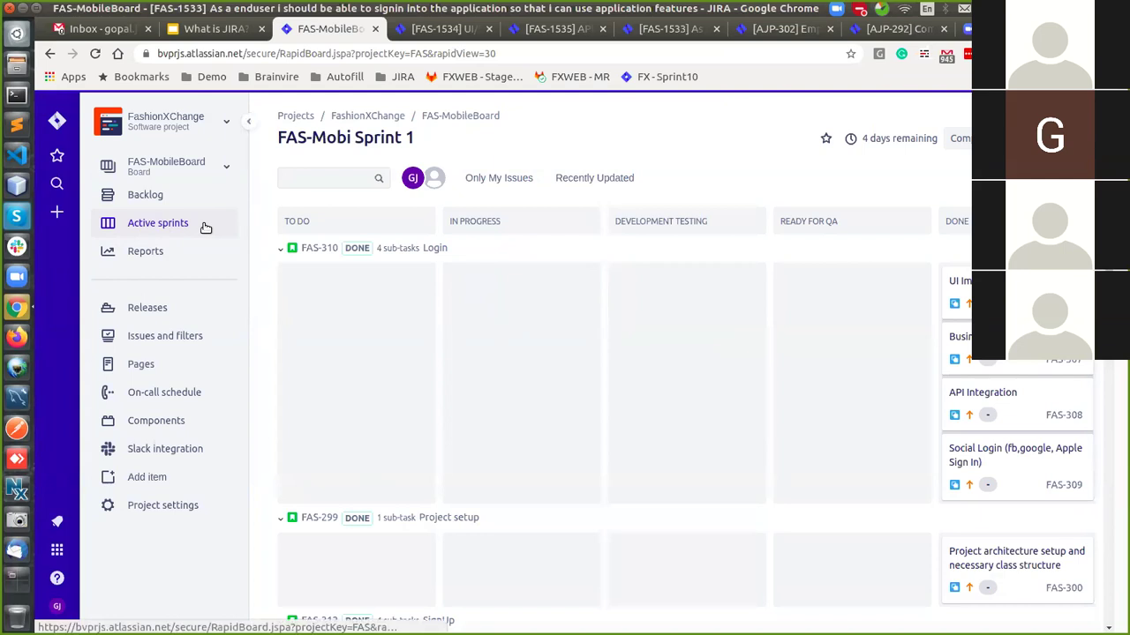
Look through the active FAS-Mobi Sprint 1 board and switch to the FAS board
scroll(459, 440, down, 10)
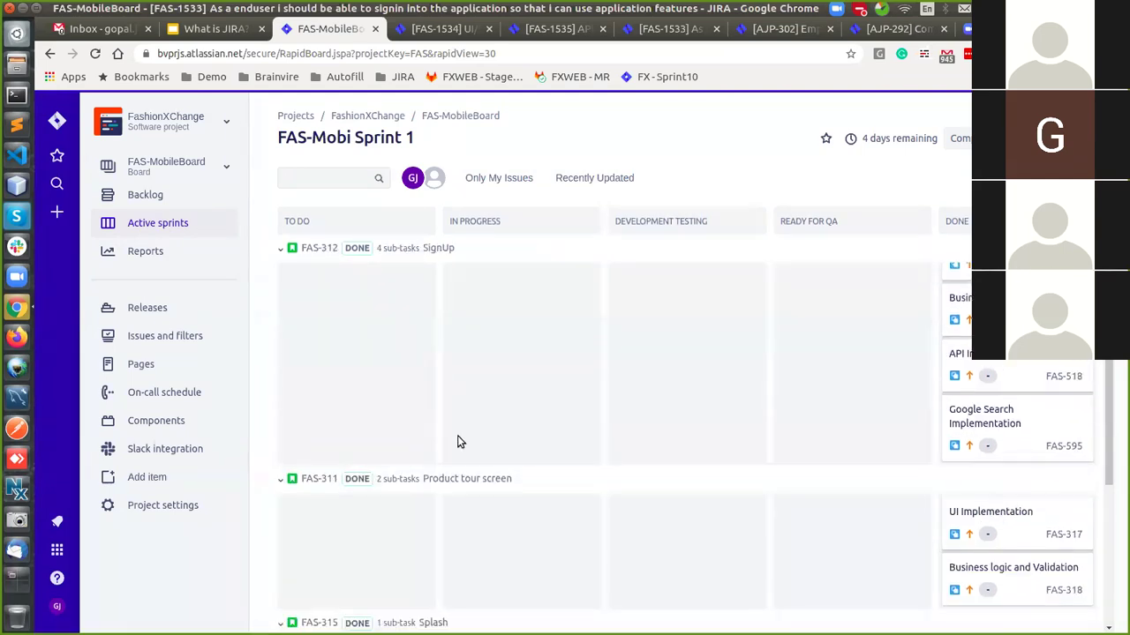
click(178, 166)
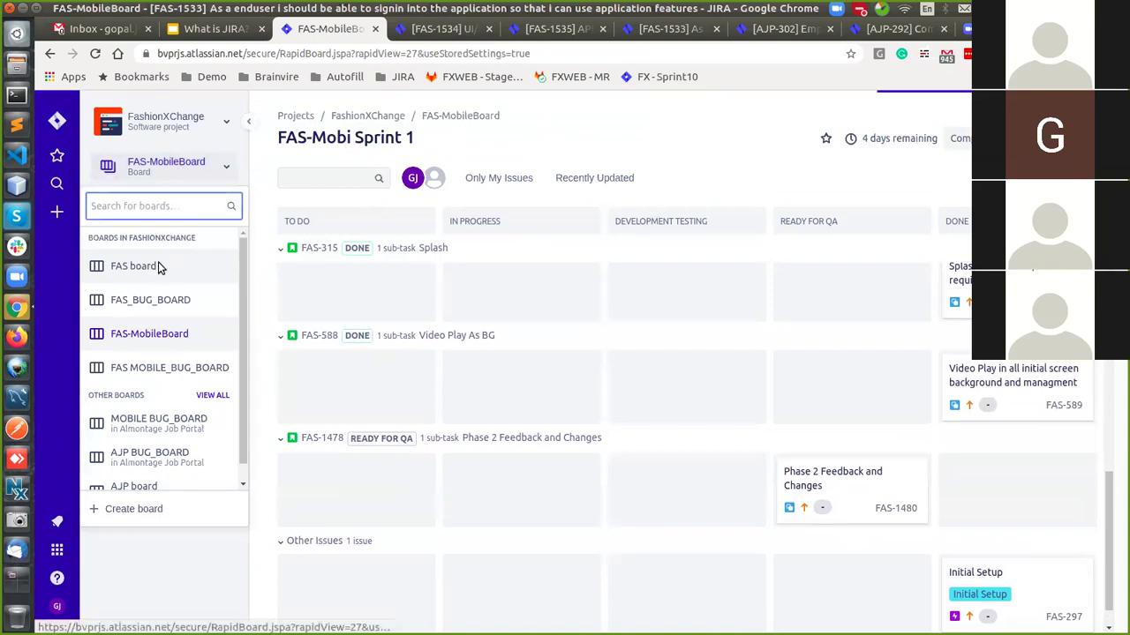
click(160, 268)
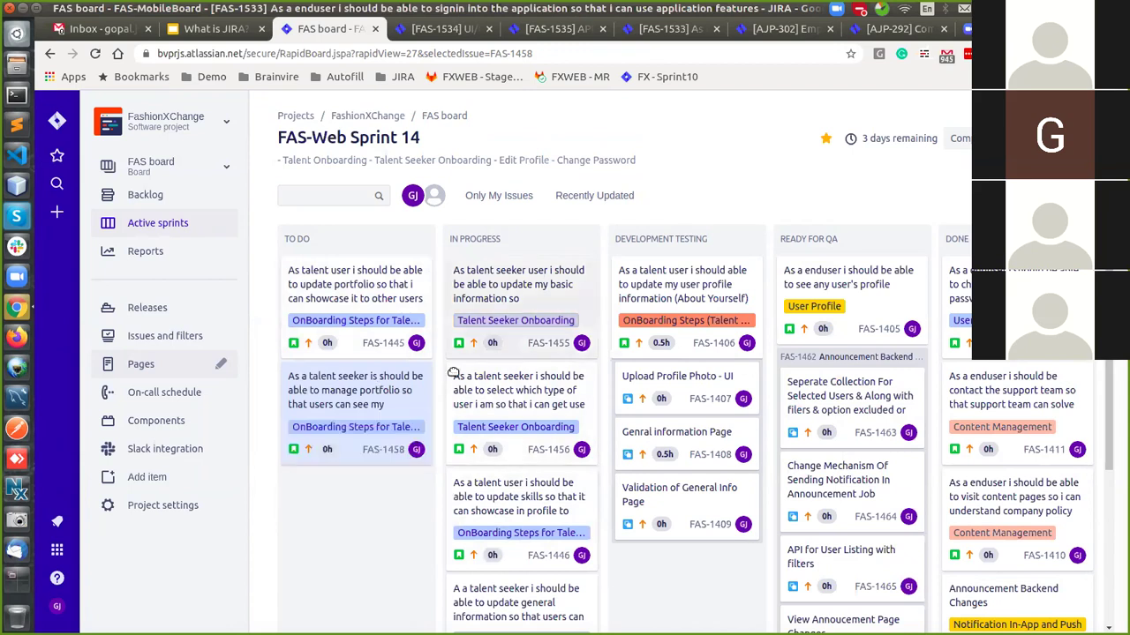
Examine the FAS-Web Sprint 14 issue cards across the To Do, In Progress, Development Testing, Ready for QA and Done columns
scroll(520, 366, down, 4)
scroll(525, 364, up, 4)
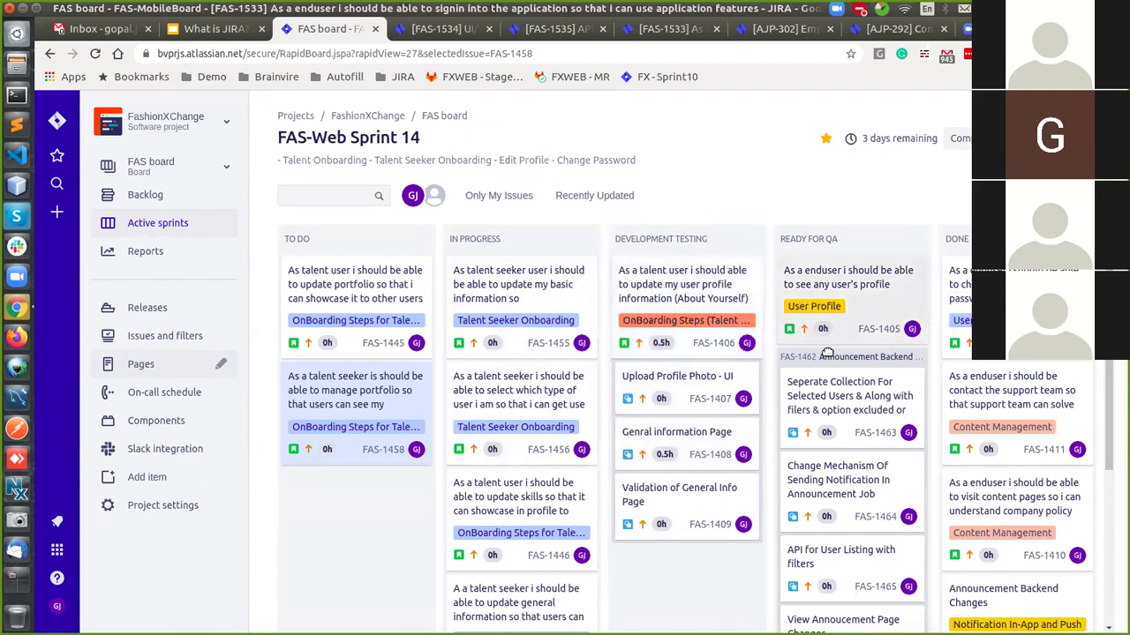
scroll(827, 356, down, 1)
scroll(827, 357, down, 3)
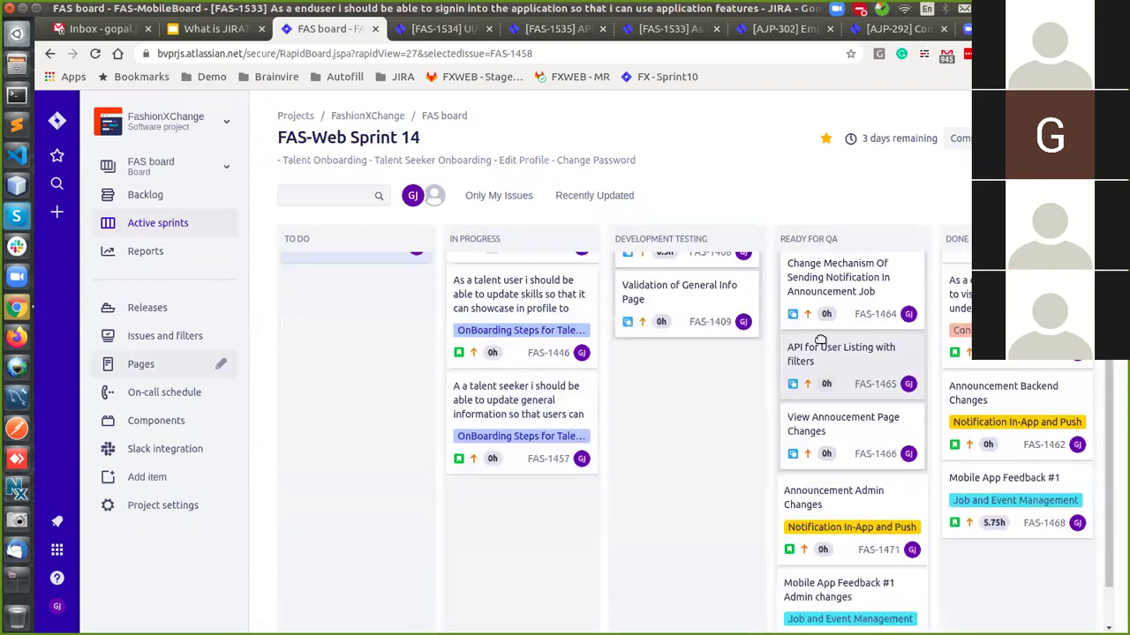
scroll(825, 353, up, 3)
scroll(1035, 466, down, 2)
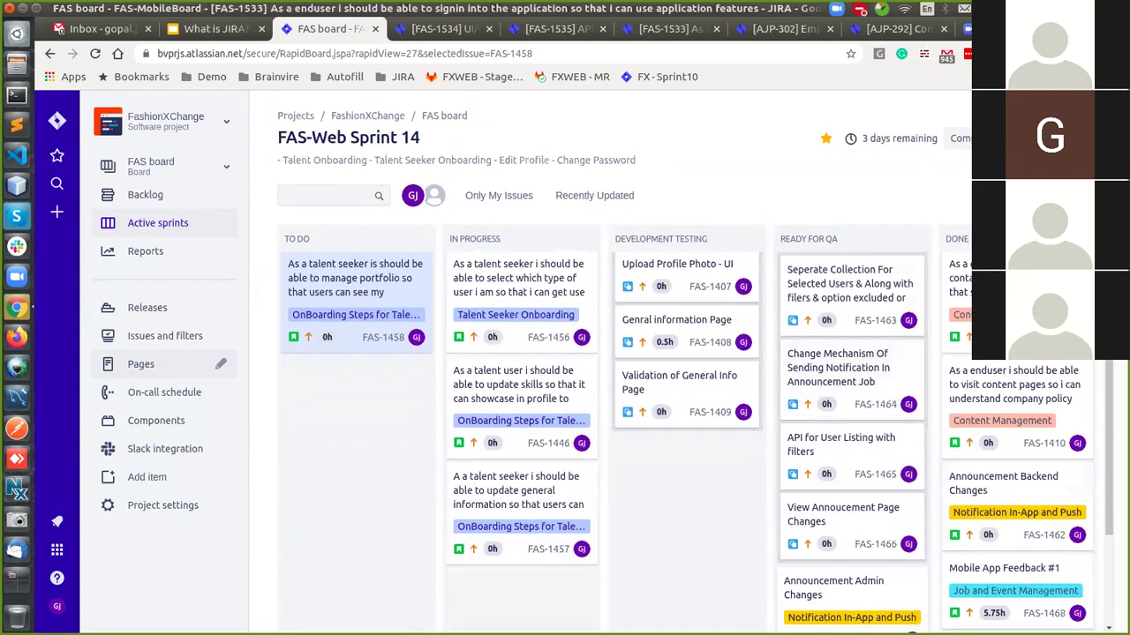
scroll(1024, 415, up, 2)
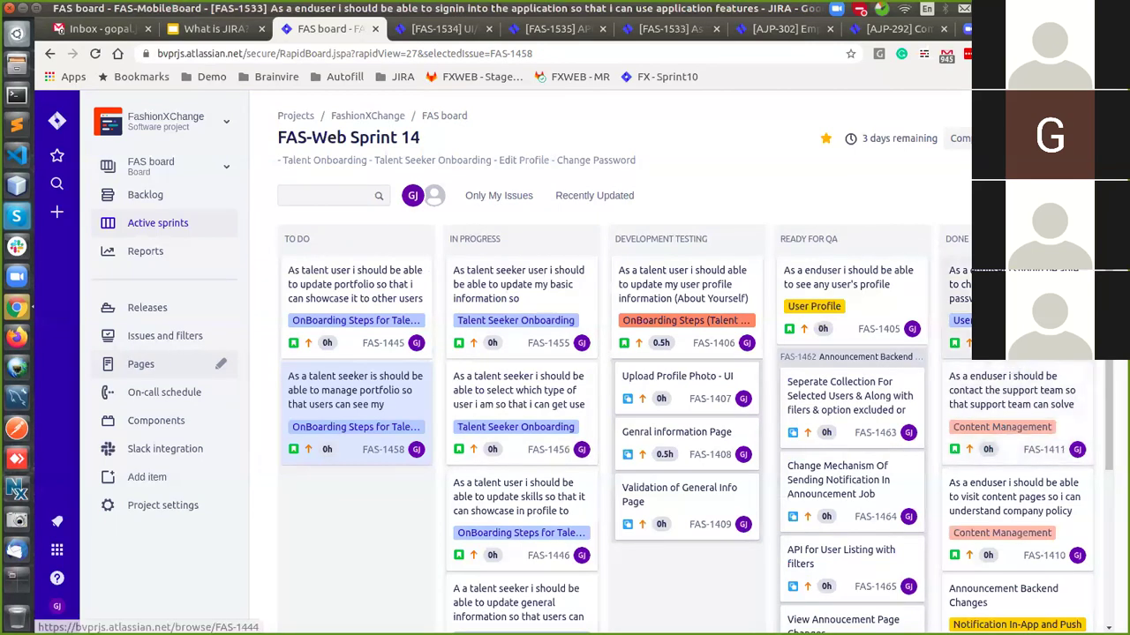
scroll(1033, 371, down, 1)
scroll(1033, 371, up, 1)
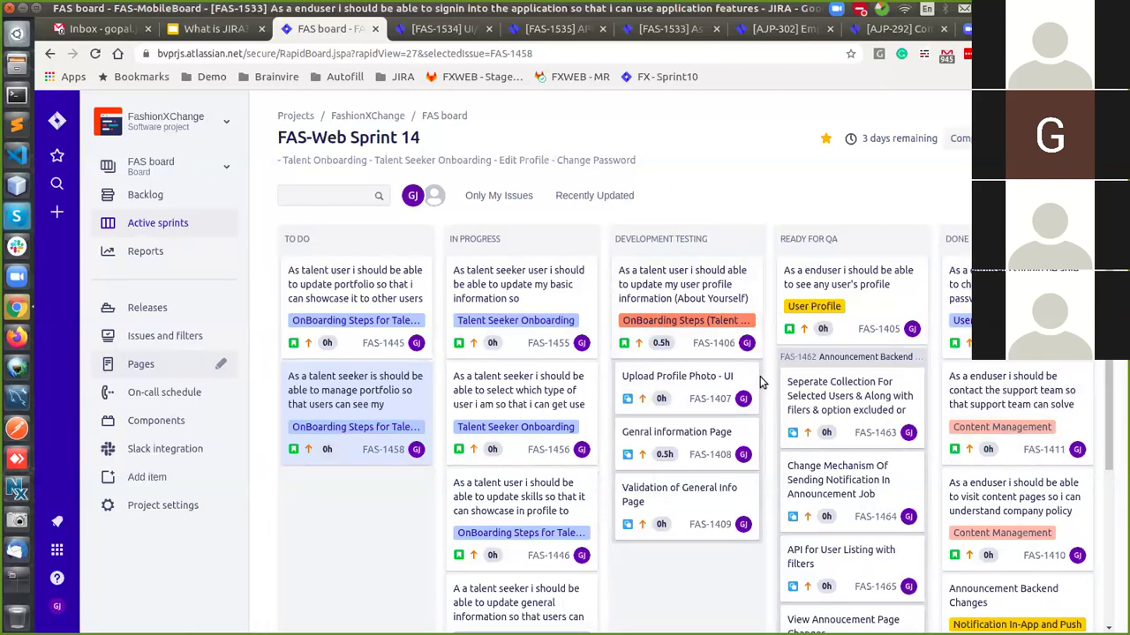
Try to complete FAS-Web Sprint 14 and return to its board
click(959, 143)
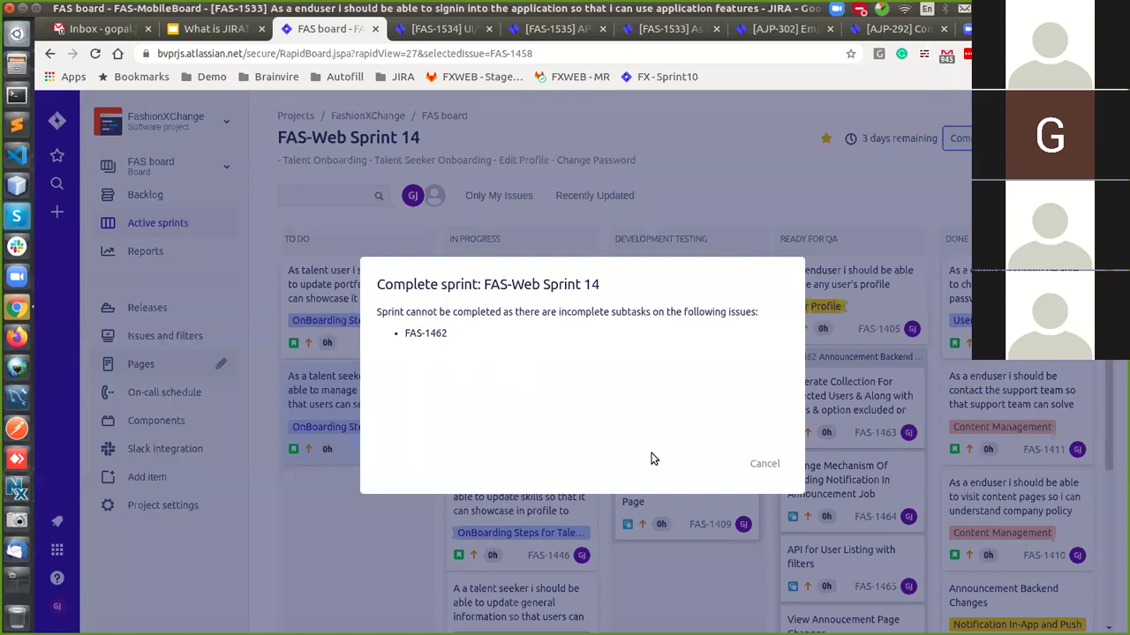
click(764, 465)
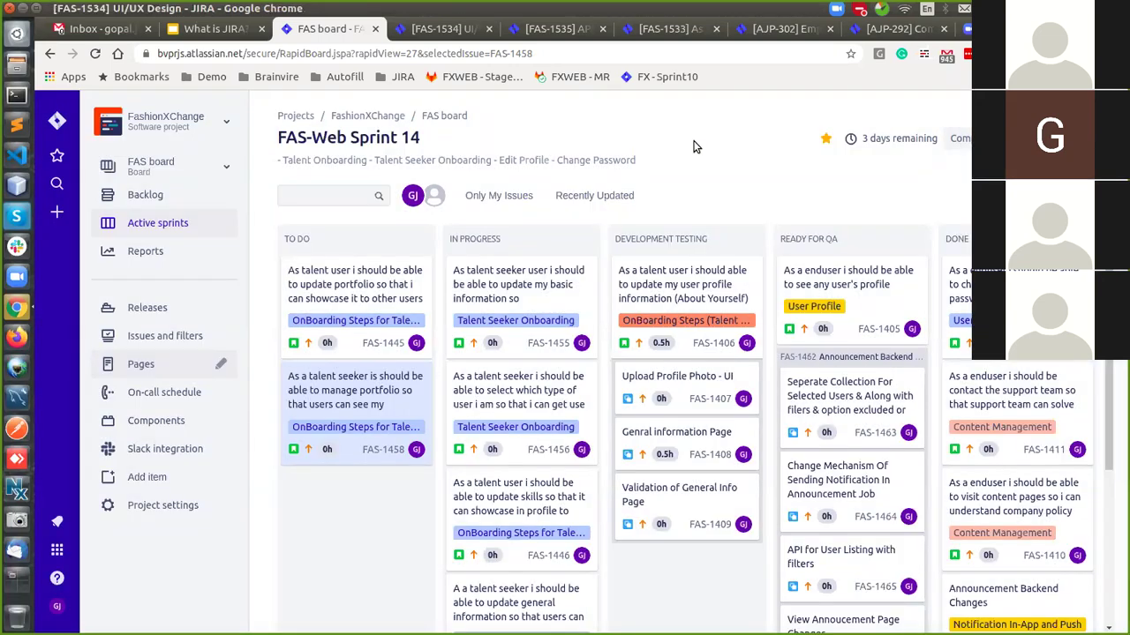
key(ctrl+Tab)
key(ctrl+shift+Tab)
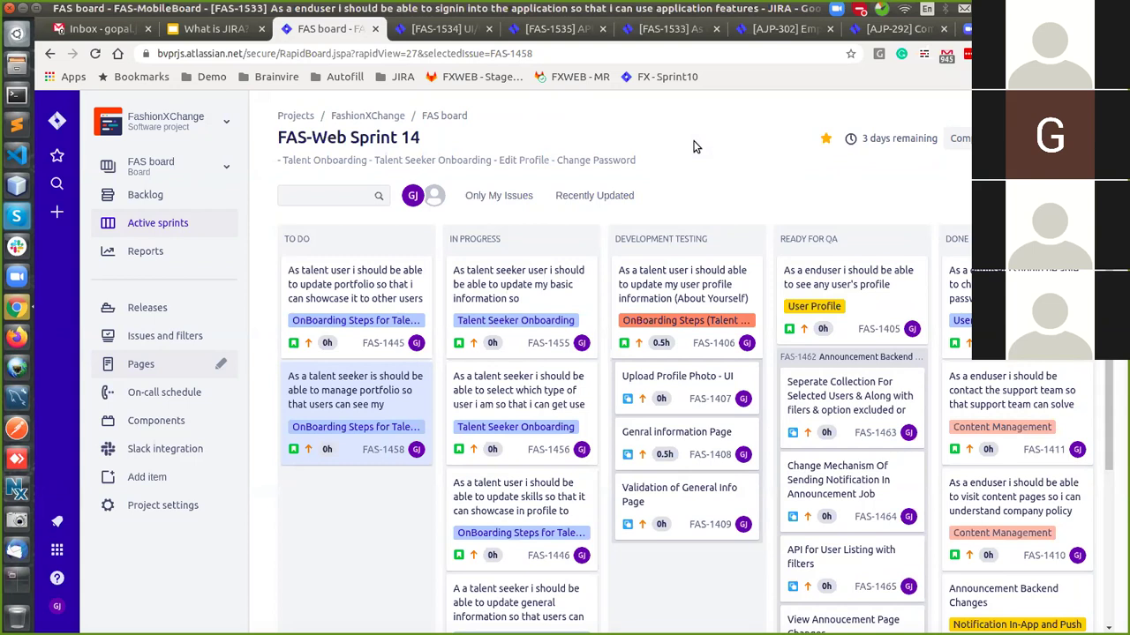
Review the details of In Progress story FAS-1455, close it and look over the sprint board's cards
click(528, 312)
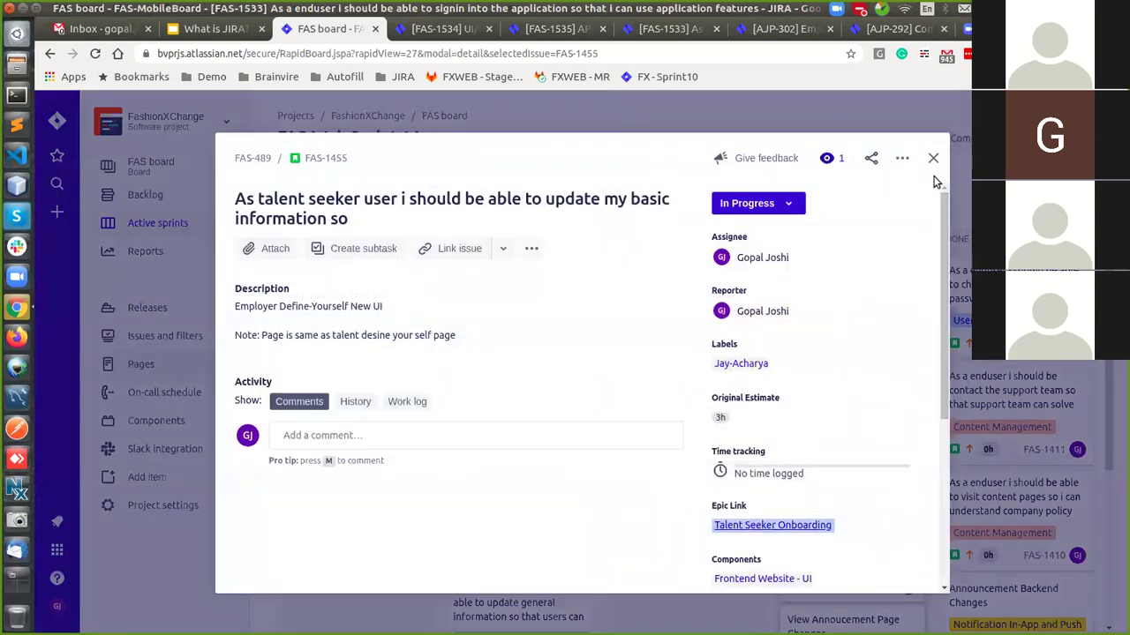
click(932, 158)
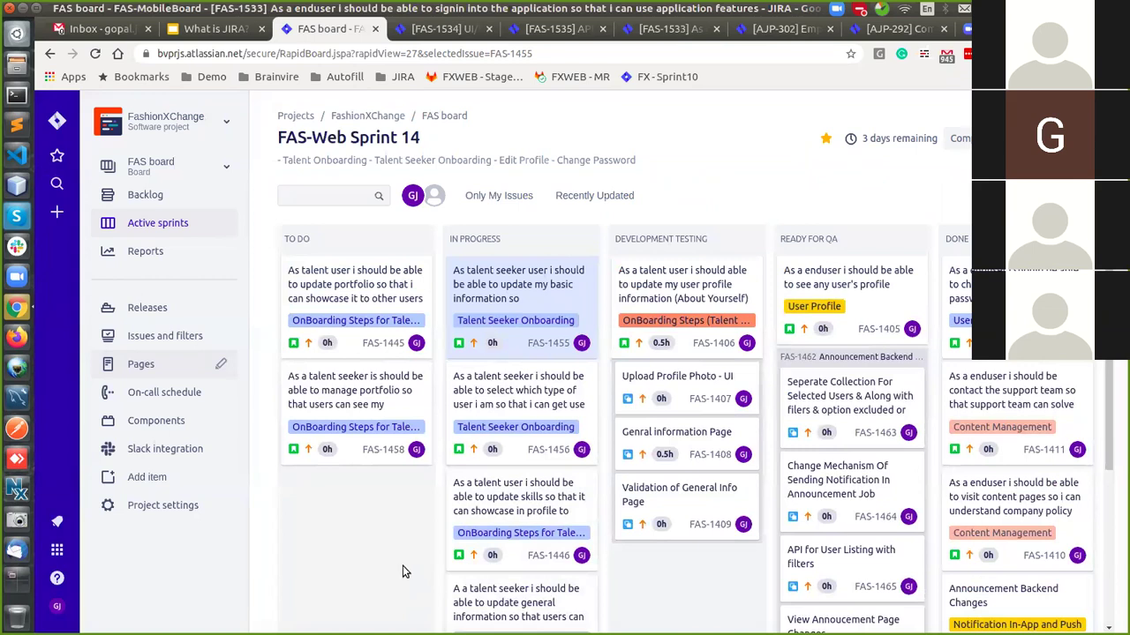
scroll(402, 566, down, 2)
scroll(403, 566, up, 2)
scroll(1098, 448, down, 2)
scroll(1098, 448, up, 2)
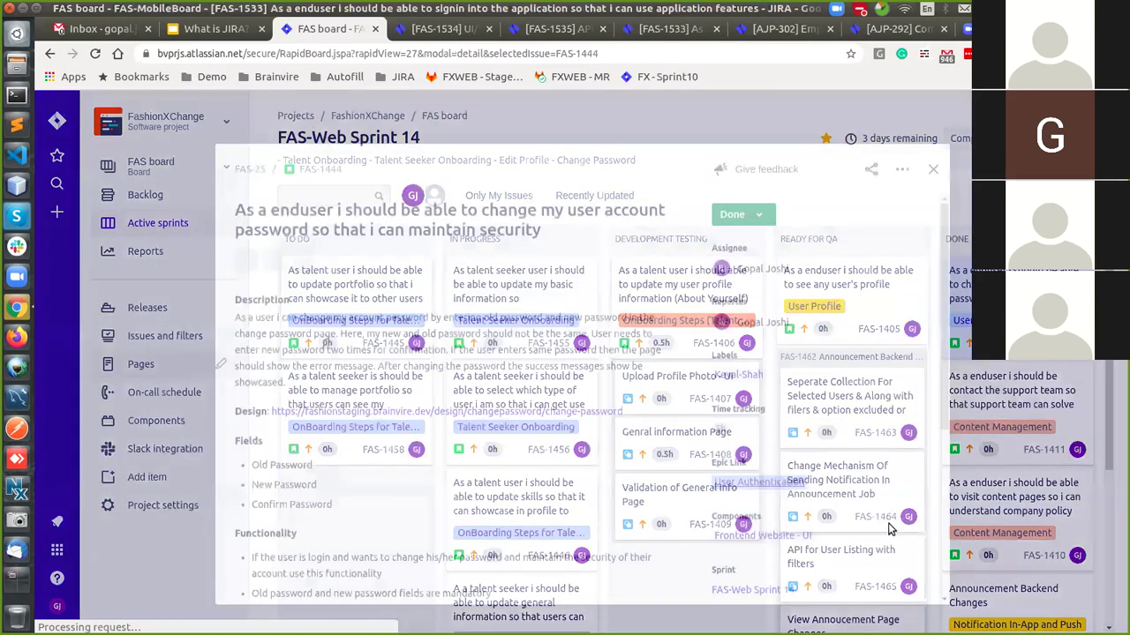
Review the description, fields and time tracking of password-change story FAS-1444, then close it
scroll(890, 528, down, 5)
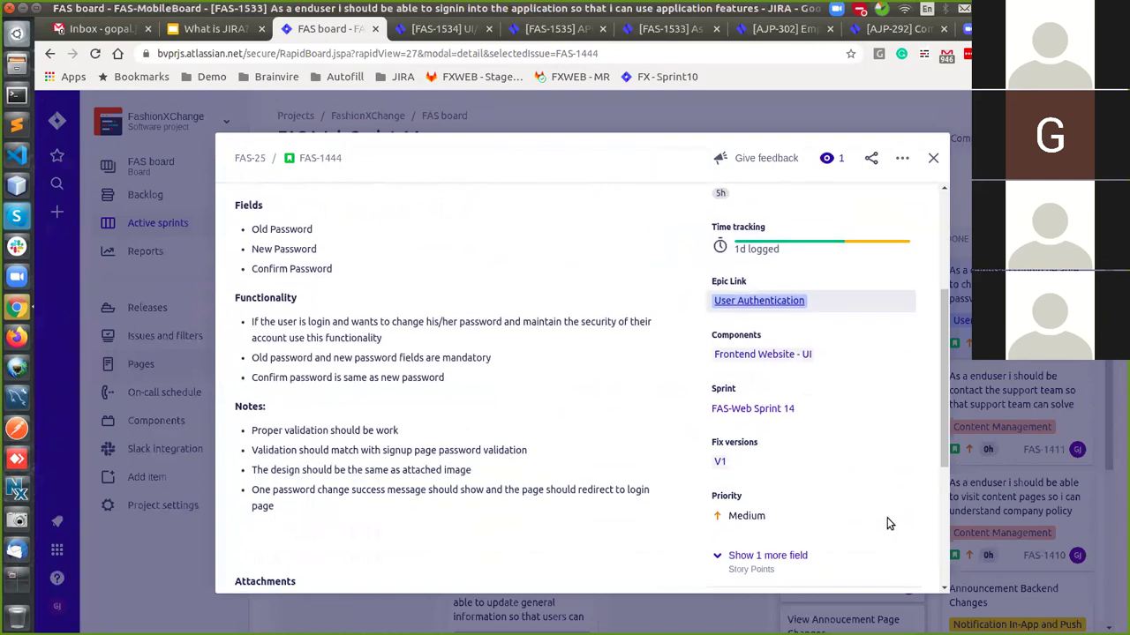
scroll(904, 464, up, 5)
scroll(921, 427, down, 3)
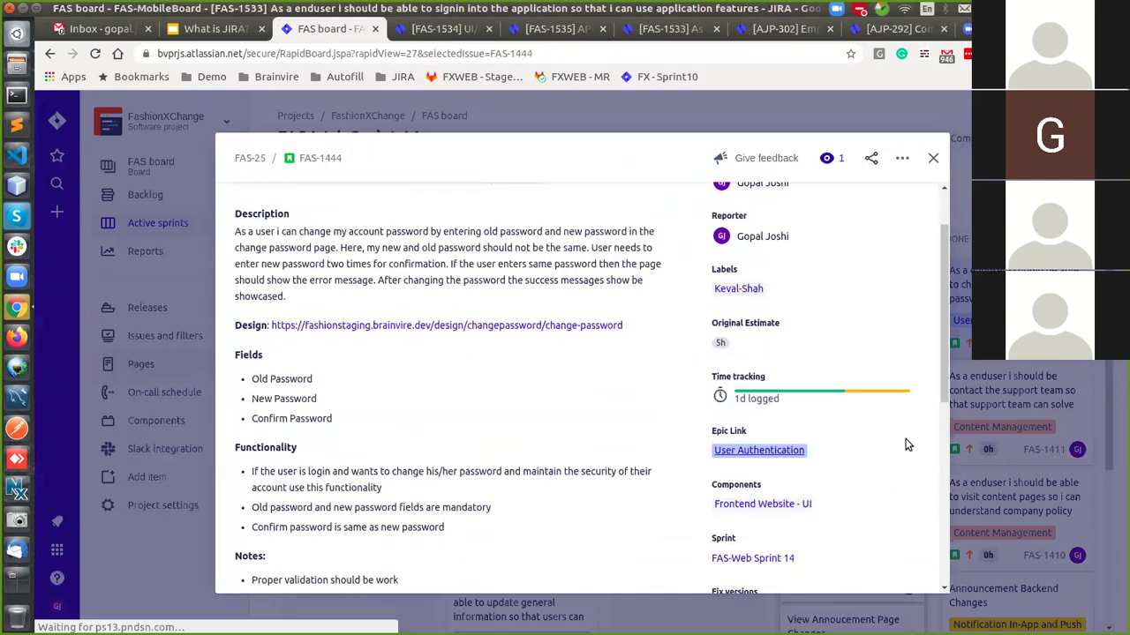
key(Escape)
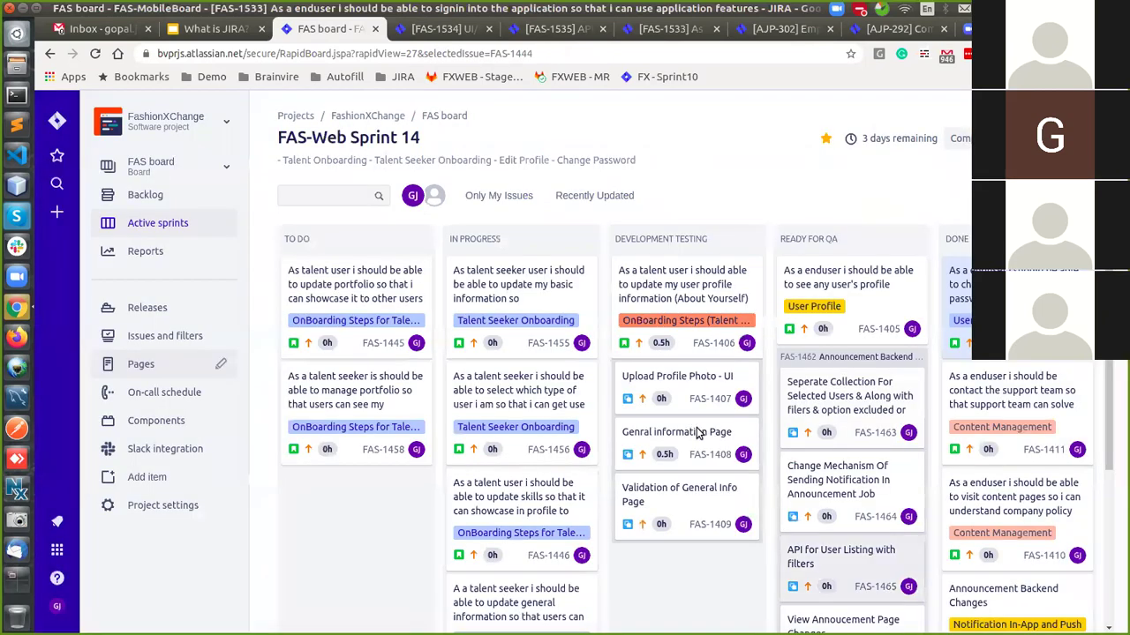
Open password-change story FAS-1444 and review its functionality, notes, attachment and work log, then close it
click(697, 431)
key(Escape)
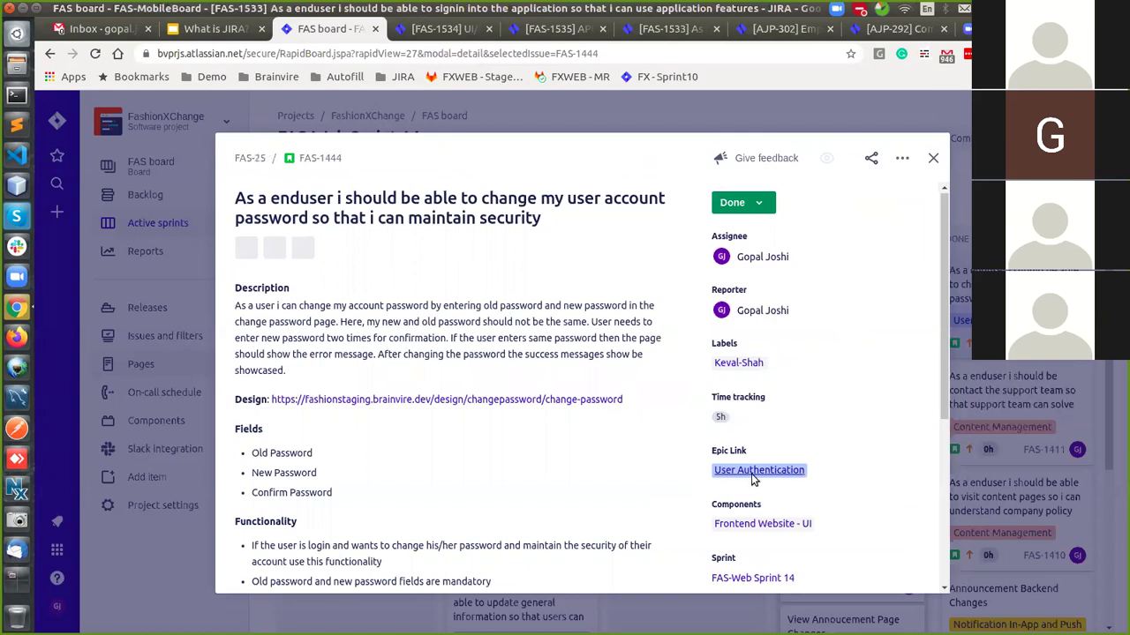
scroll(424, 527, down, 3)
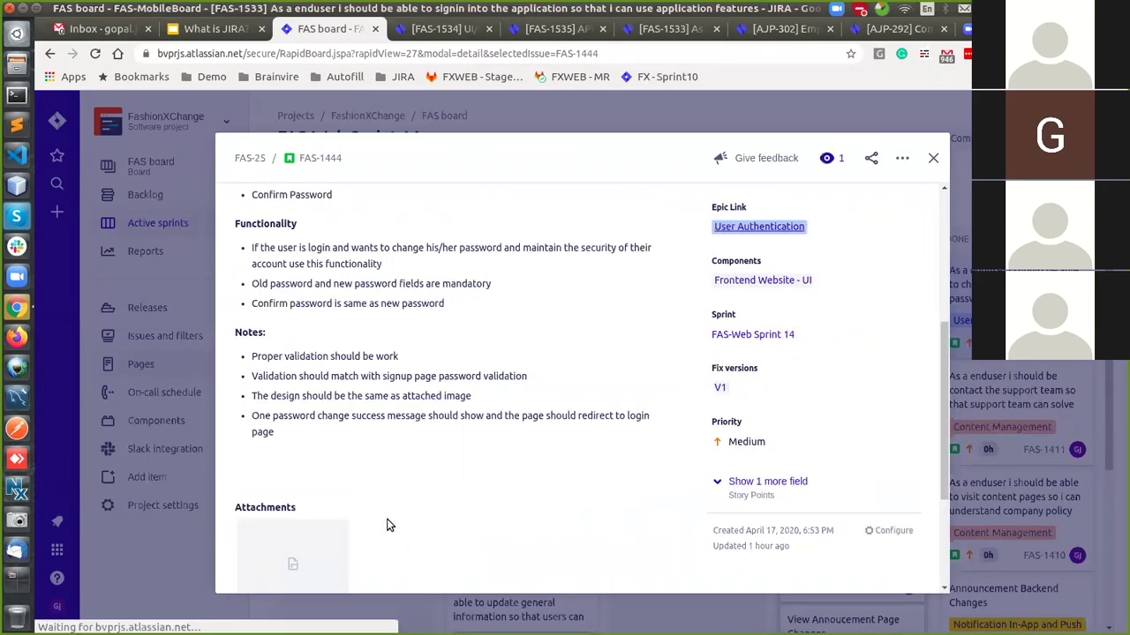
scroll(704, 395, up, 2)
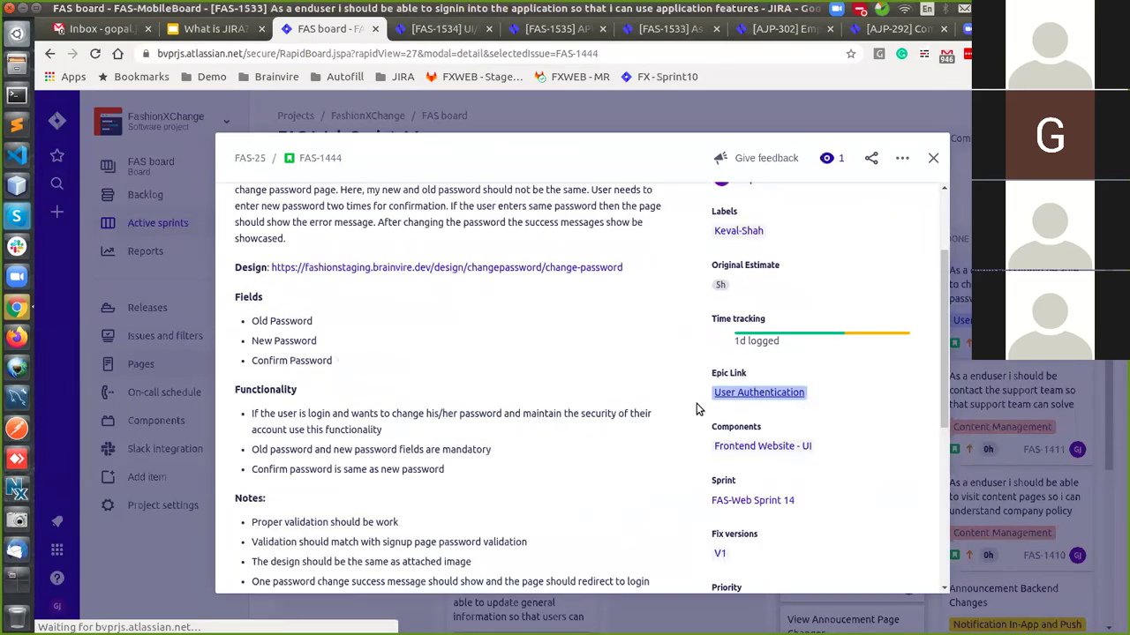
scroll(380, 512, down, 5)
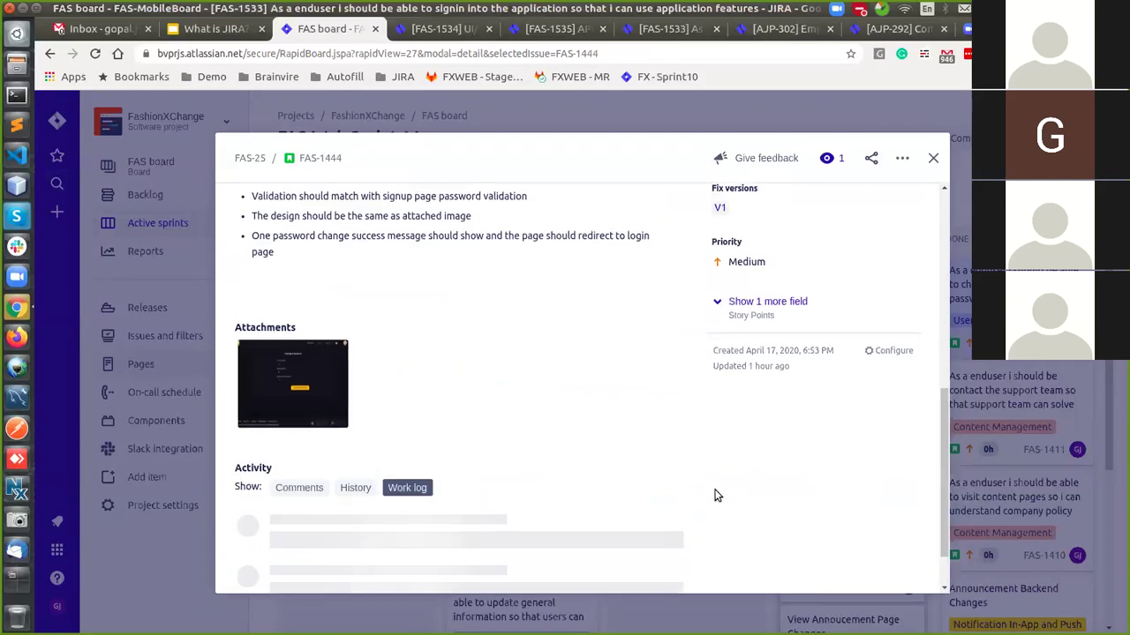
scroll(664, 492, down, 2)
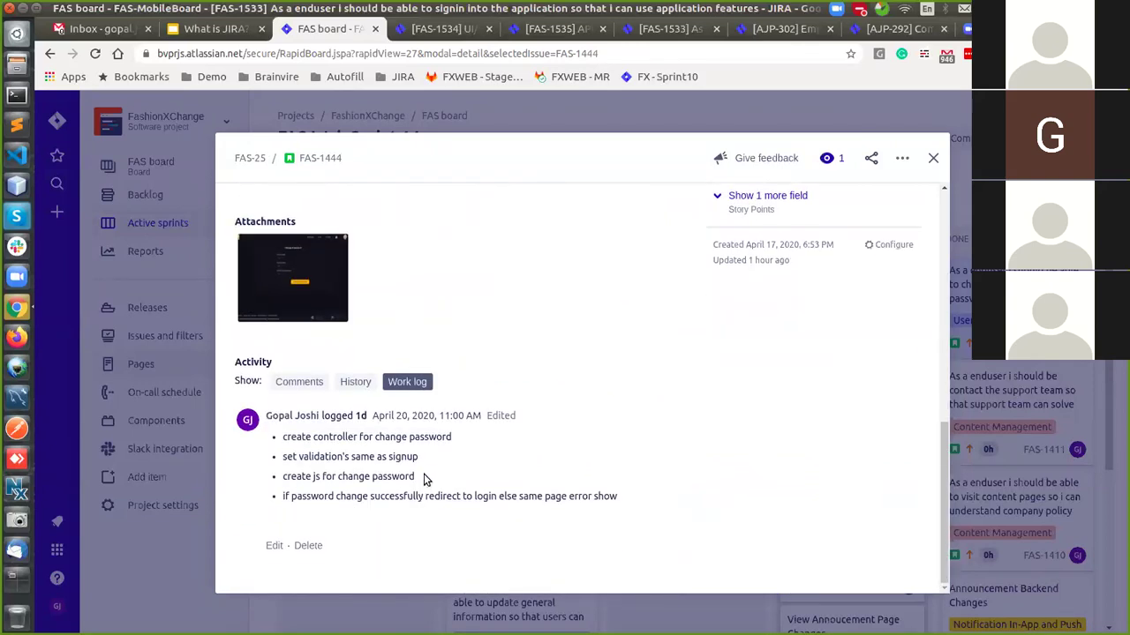
scroll(706, 481, up, 3)
scroll(706, 468, down, 3)
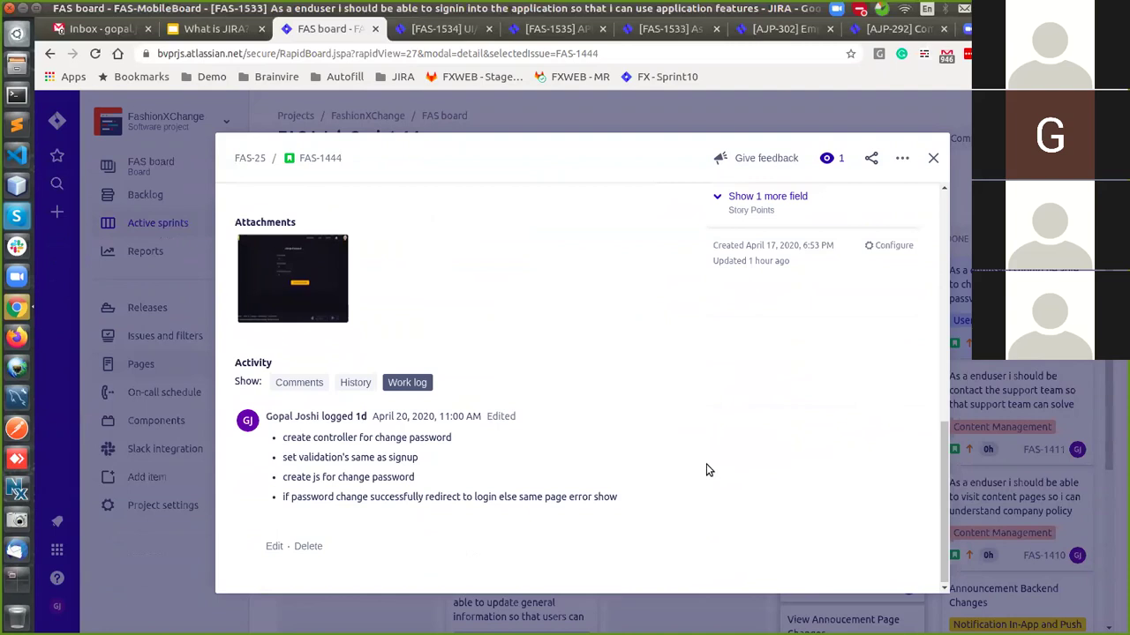
scroll(707, 468, up, 5)
scroll(1017, 406, up, 5)
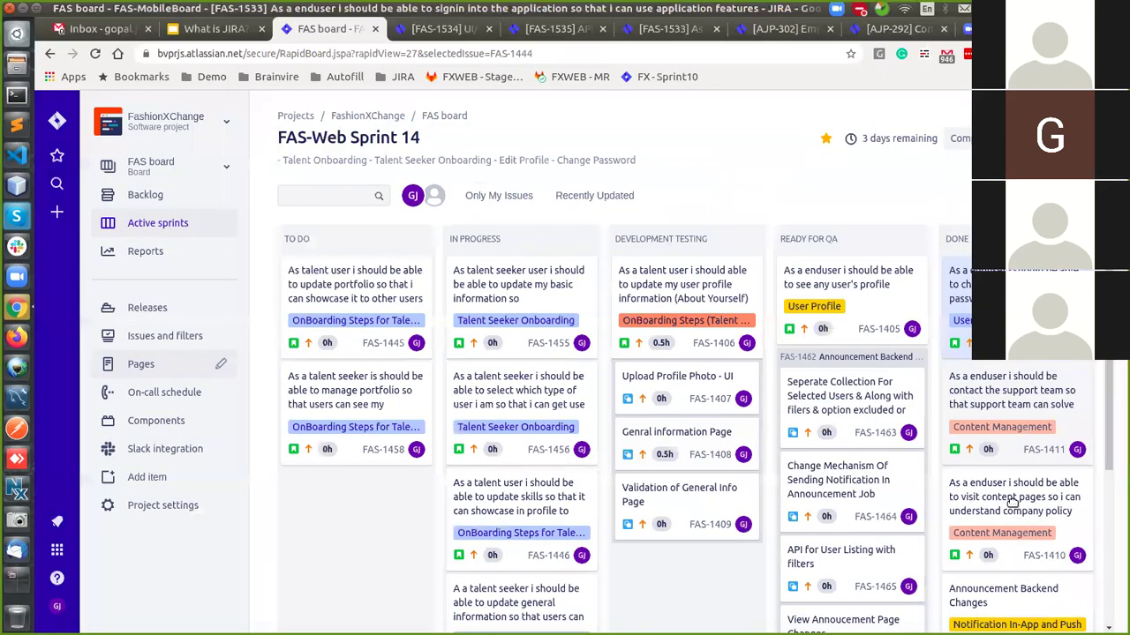
Reopen story FAS-1444 from the Done column, look over its details again and return to the sprint board
click(1016, 522)
scroll(996, 452, down, 2)
scroll(995, 452, up, 2)
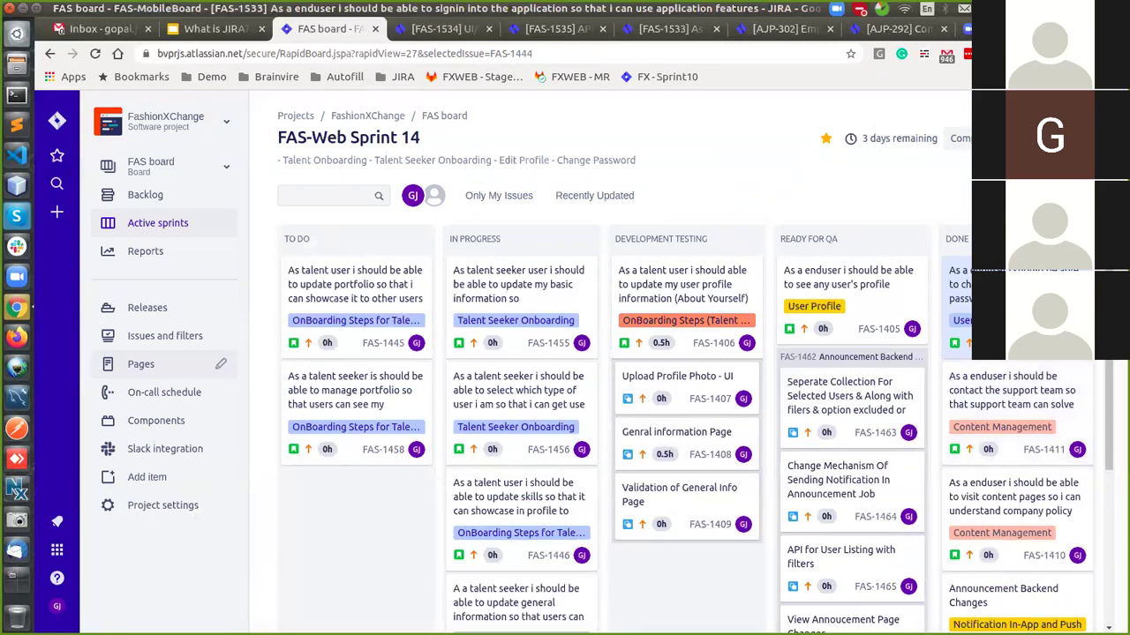
click(980, 309)
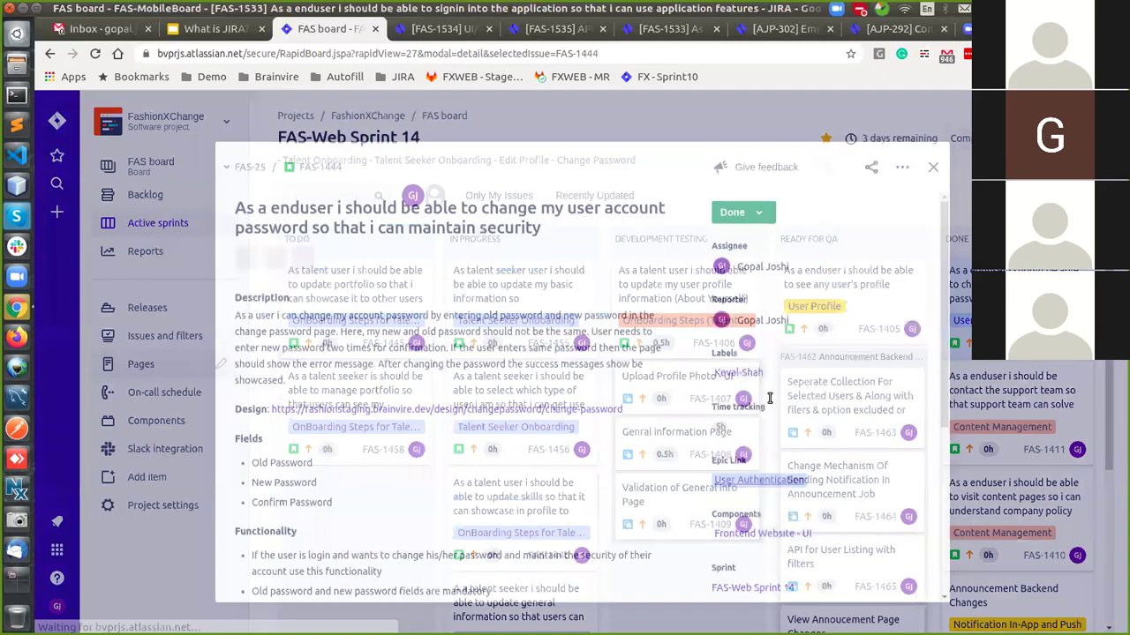
scroll(782, 404, down, 2)
scroll(822, 476, up, 2)
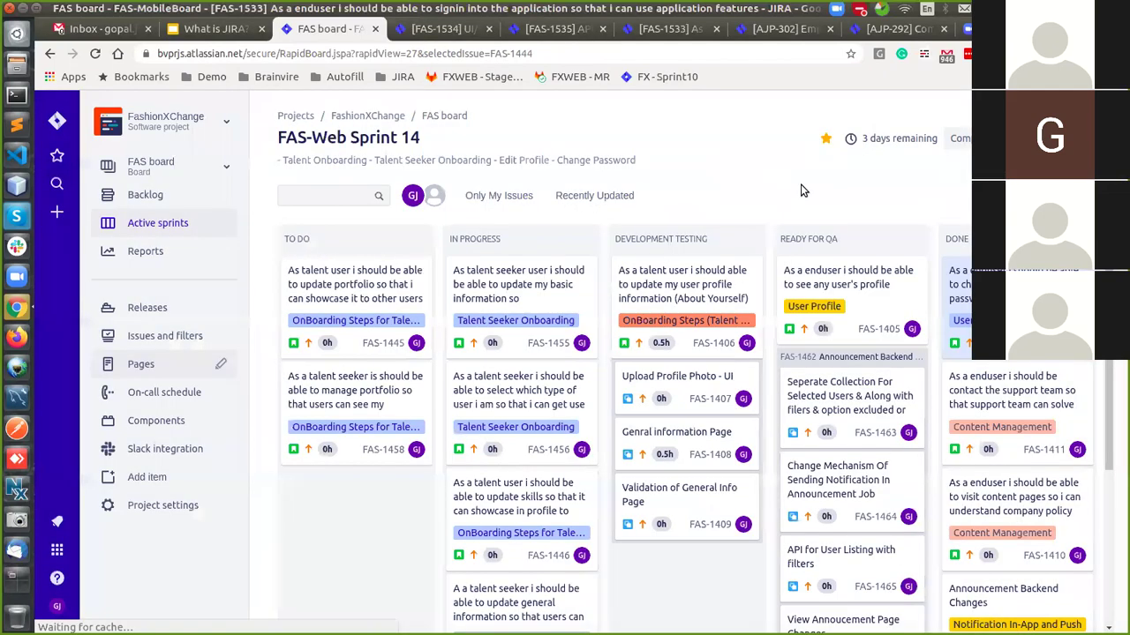
Switch to the "What is JIRA?" presentation in Google Slides and present the JIRA Workflow slide
click(226, 31)
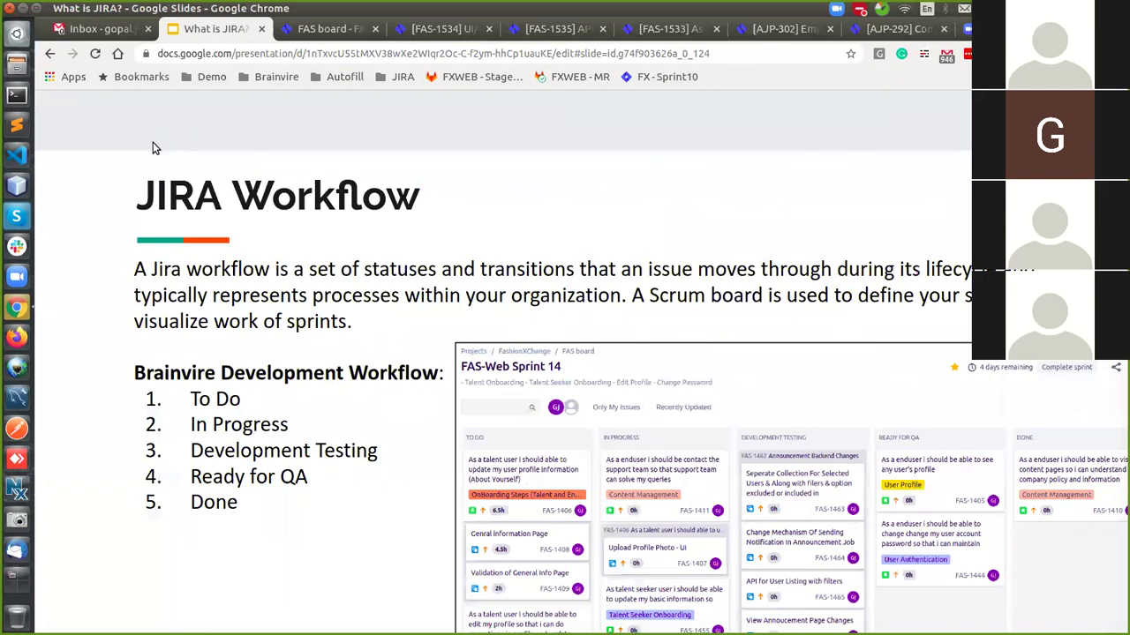
key(Escape)
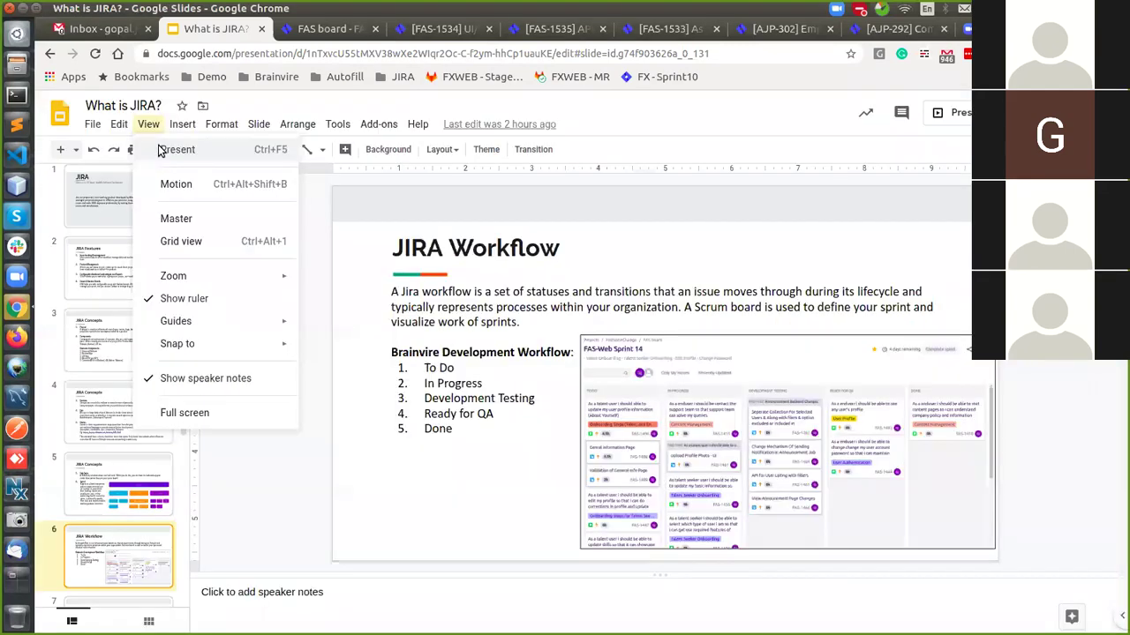
click(168, 150)
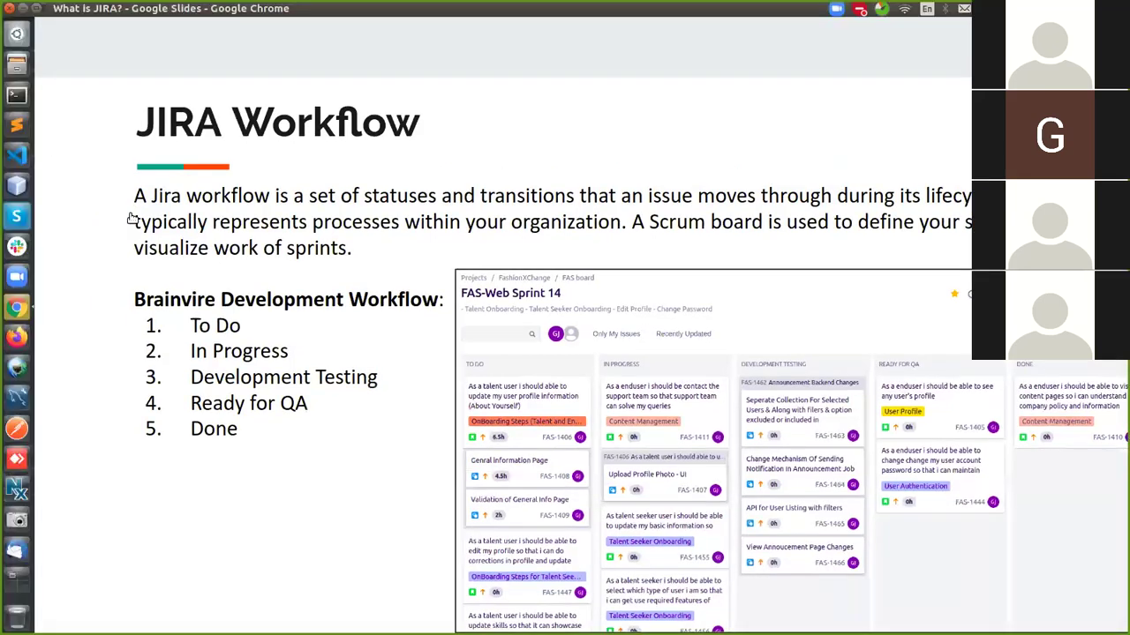
Return to Jira and switch from FAS board to FAS-MobileBoard to show its active sprint
key(ctrl+Tab)
click(176, 159)
click(222, 262)
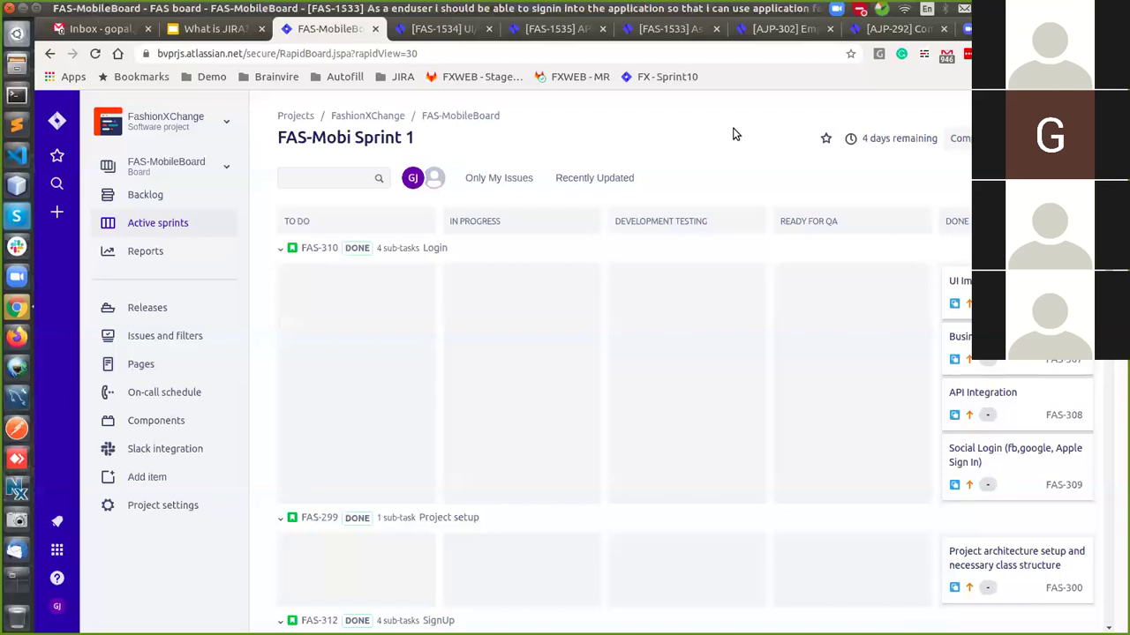
In the FAS-MobileBoard backlog view, move story FAS-1478 "Phase 2 Feedback and Changes" from FAS-Mobi Sprint 1 to the backlog
click(185, 195)
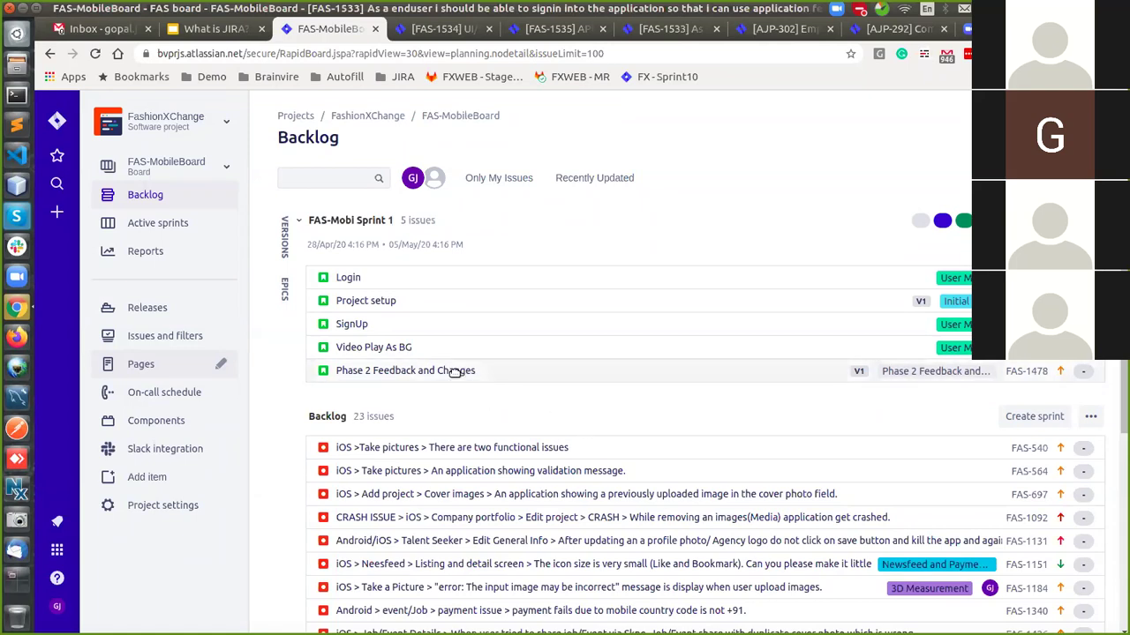
drag(444, 372, 434, 419)
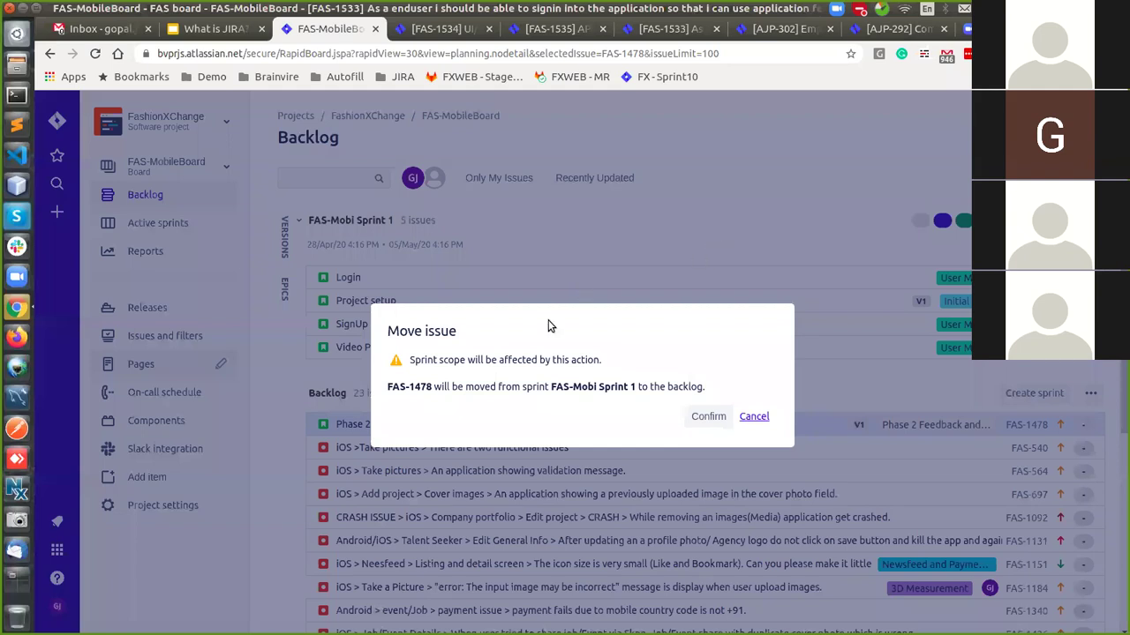
key(Return)
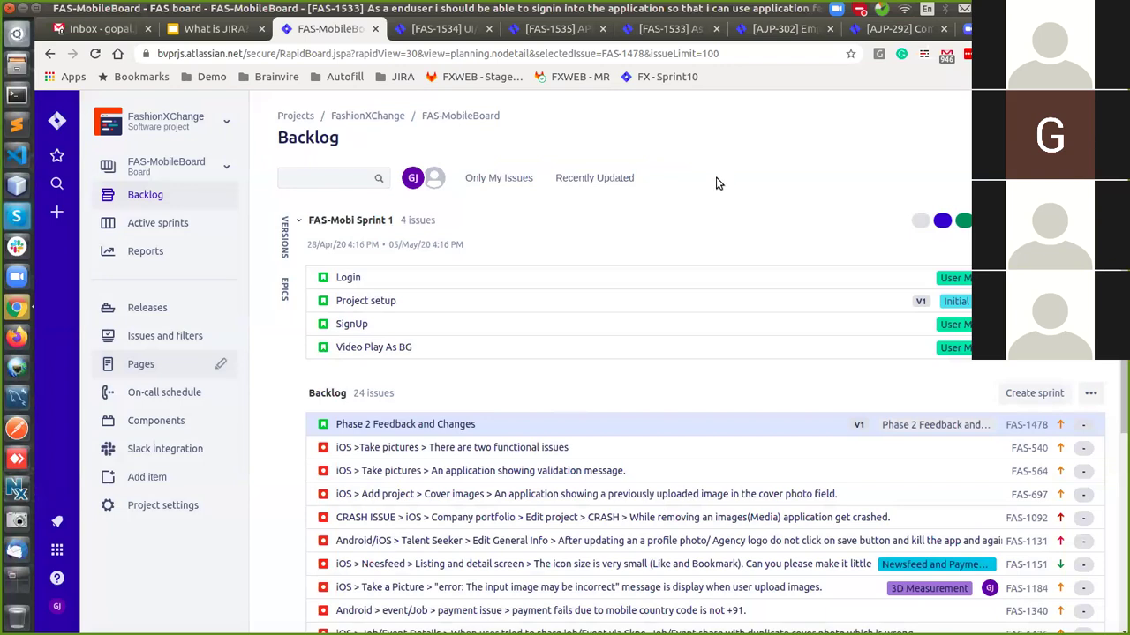
Switch to the "What is JIRA?" presentation in Google Slides and leave its slide show for the editing view
click(212, 29)
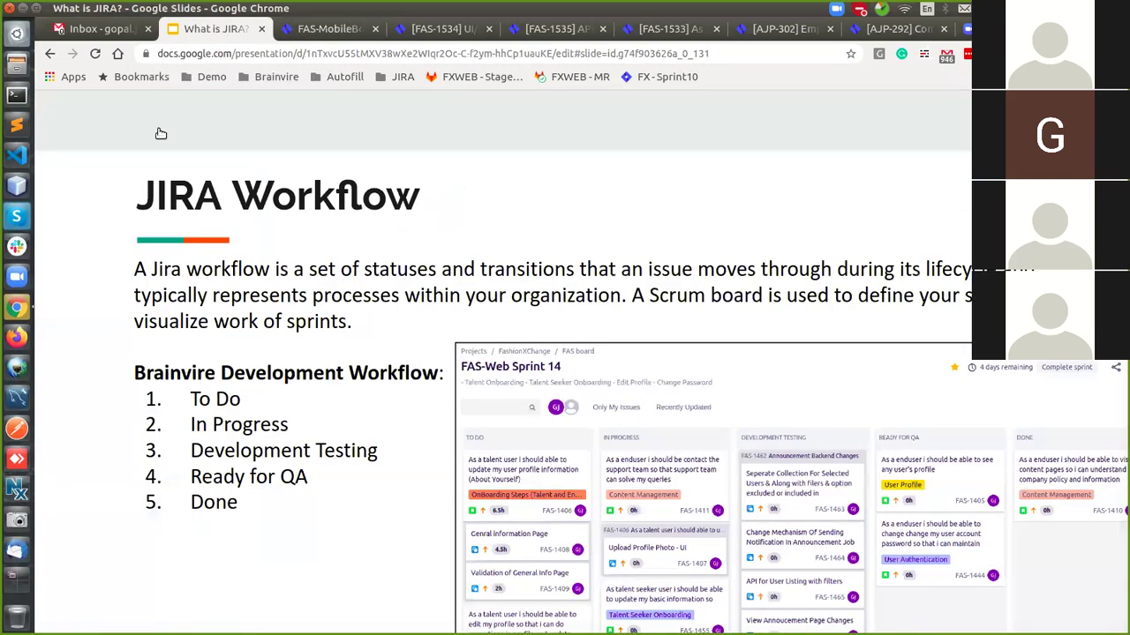
click(156, 127)
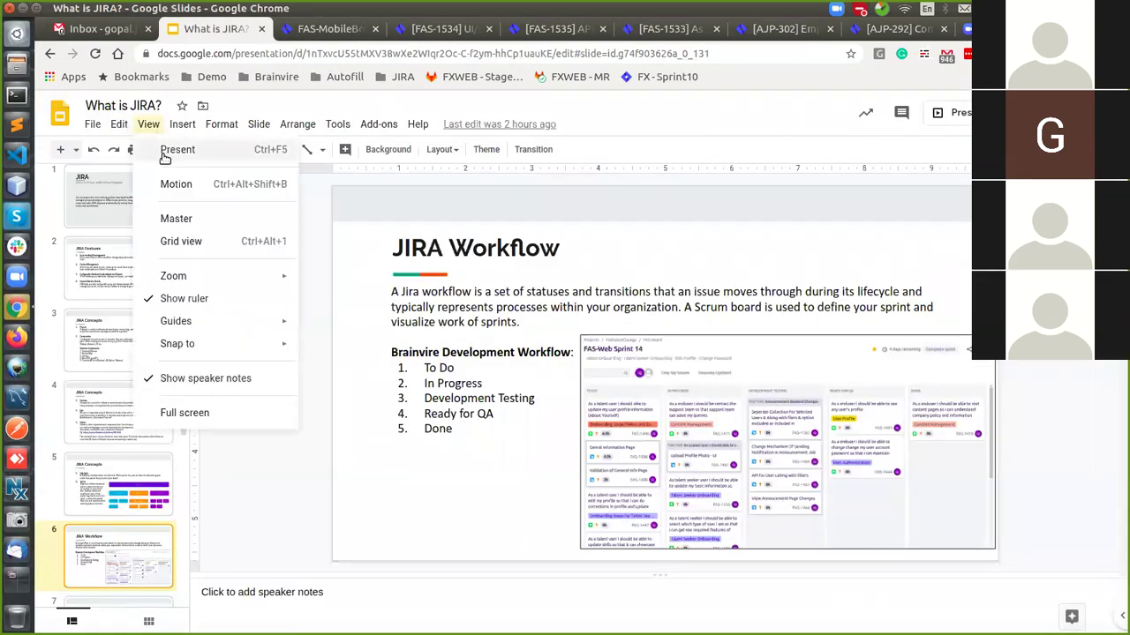
click(633, 119)
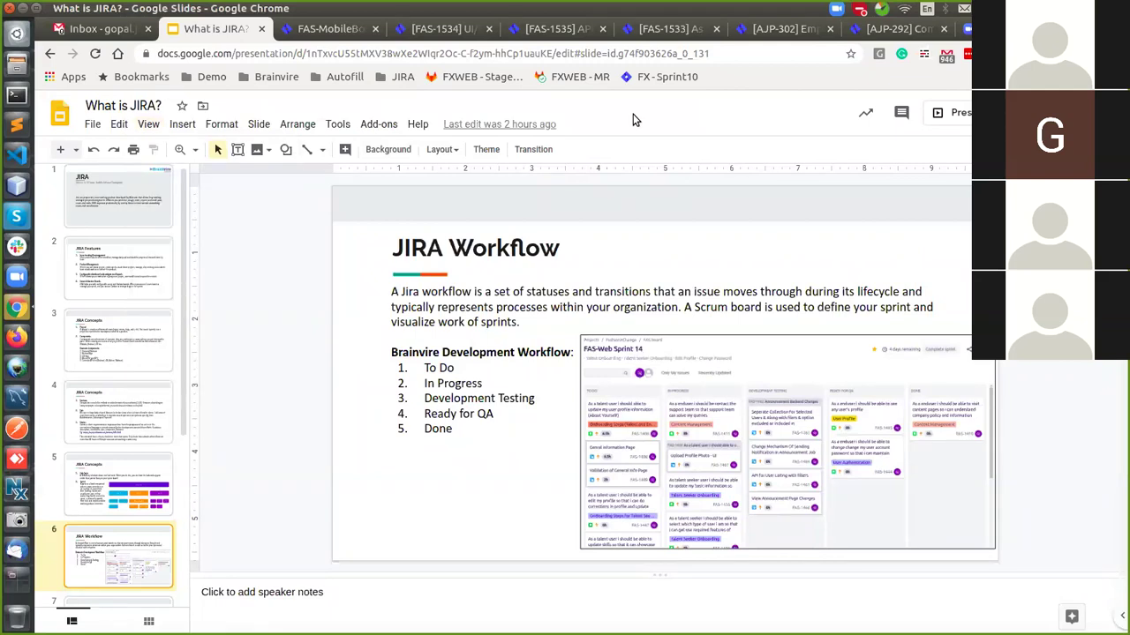
click(314, 30)
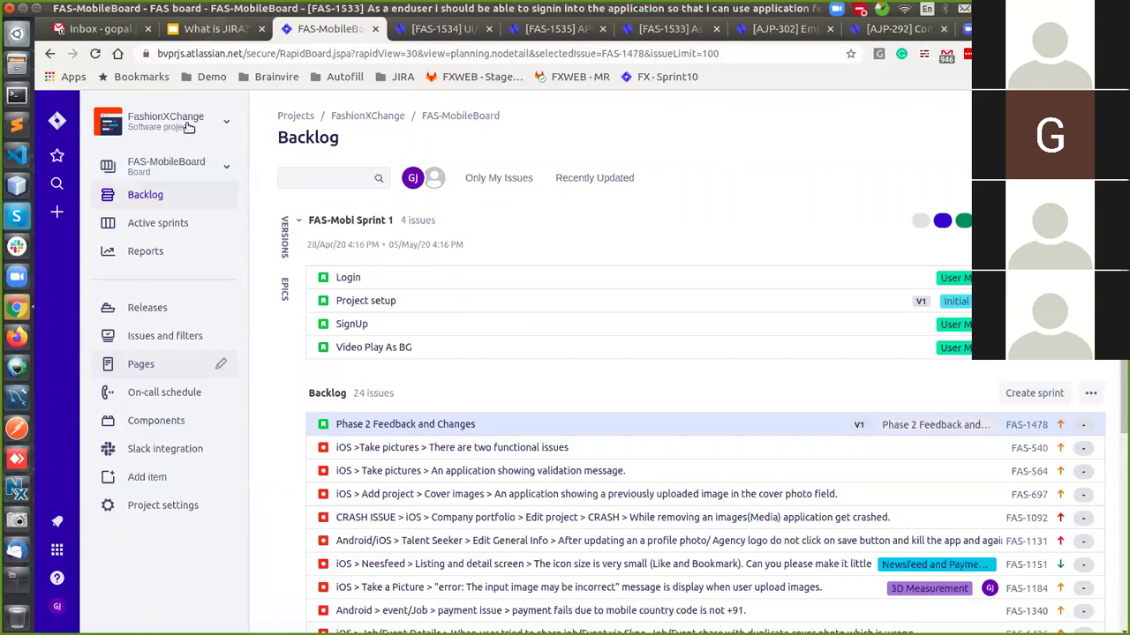
key(ctrl+shift+Tab)
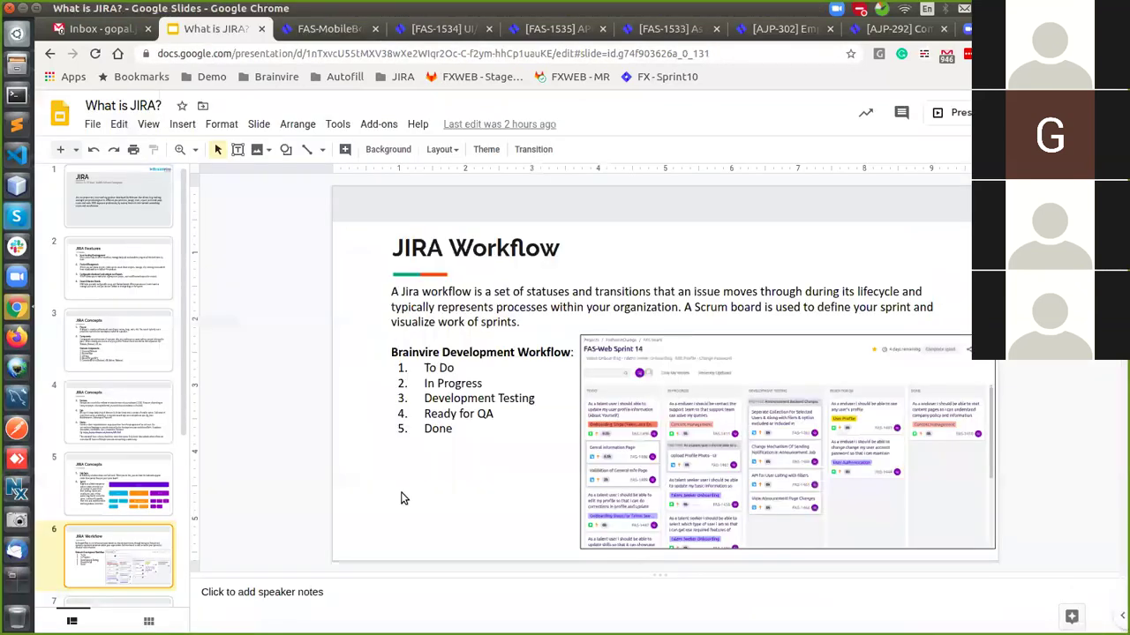
Present the slides from JIRA Workflow and advance to the Kanban Board slide on bug tracking
key(ctrl+F5)
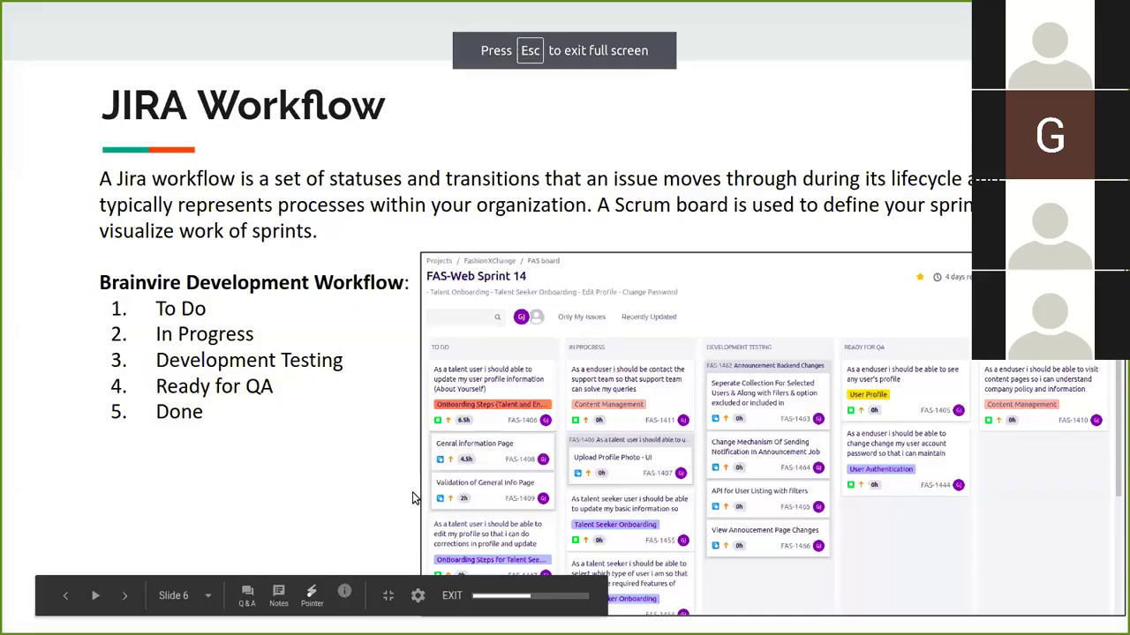
key(Right)
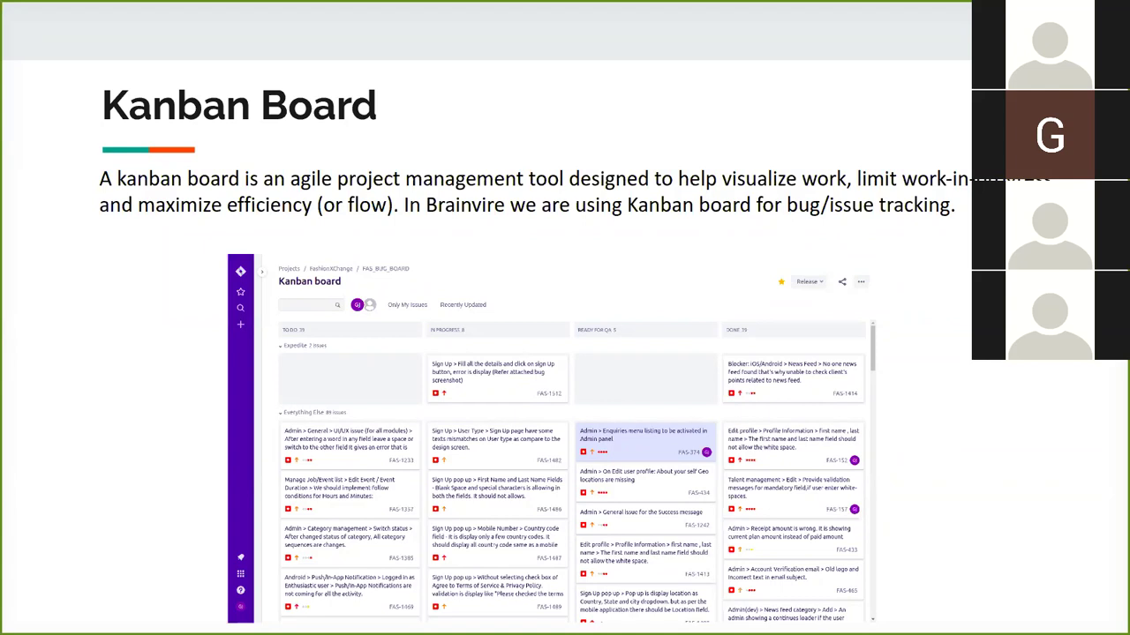
key(Right)
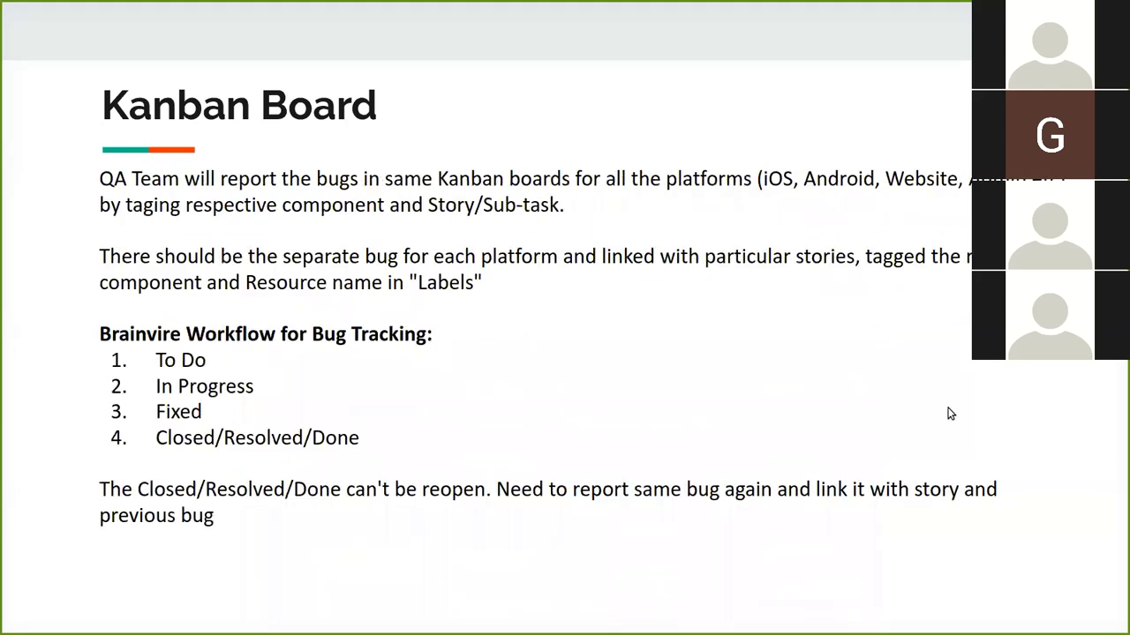
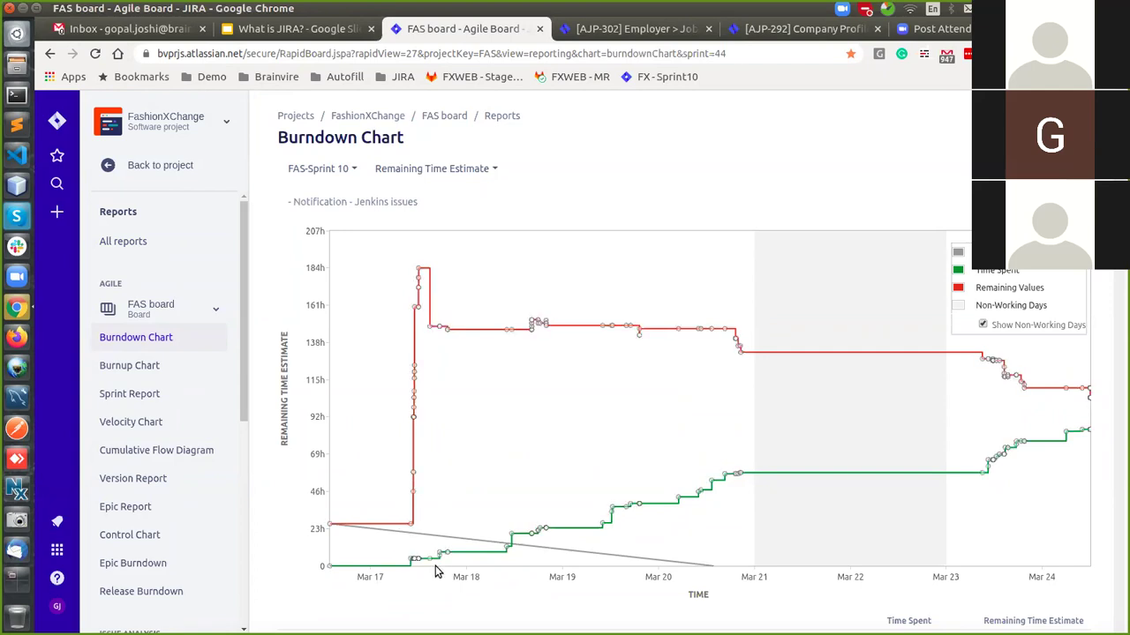
Examine the FAS-Sprint 10 burndown chart and its event table of scope changes, estimate changes and logged work
mouse_move(426, 563)
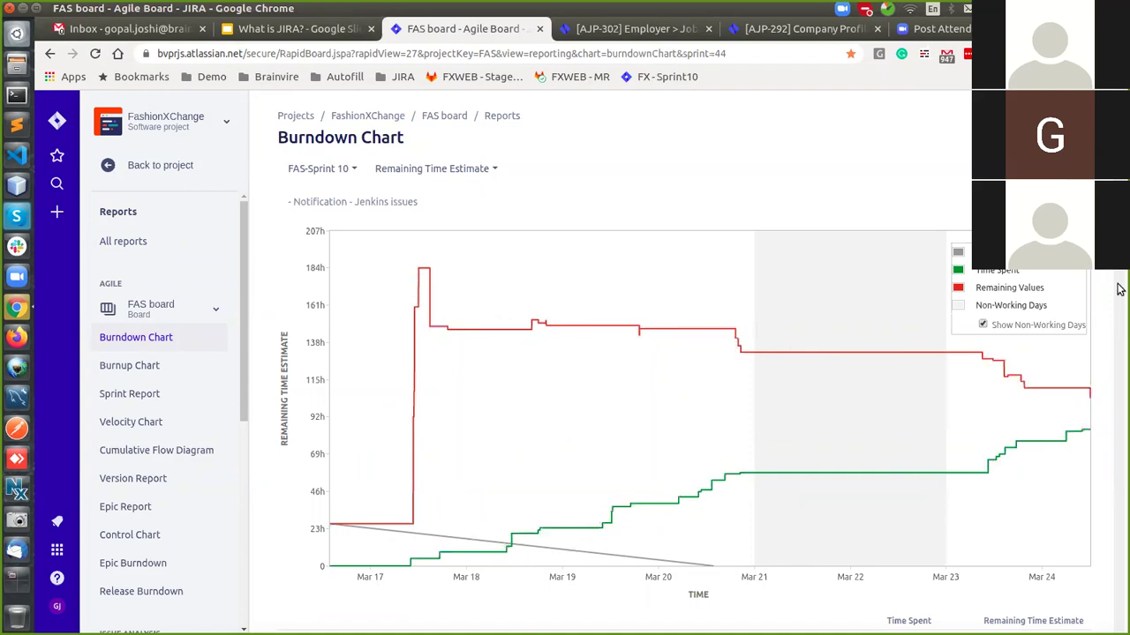
scroll(1095, 300, down, 1)
scroll(1098, 301, down, 4)
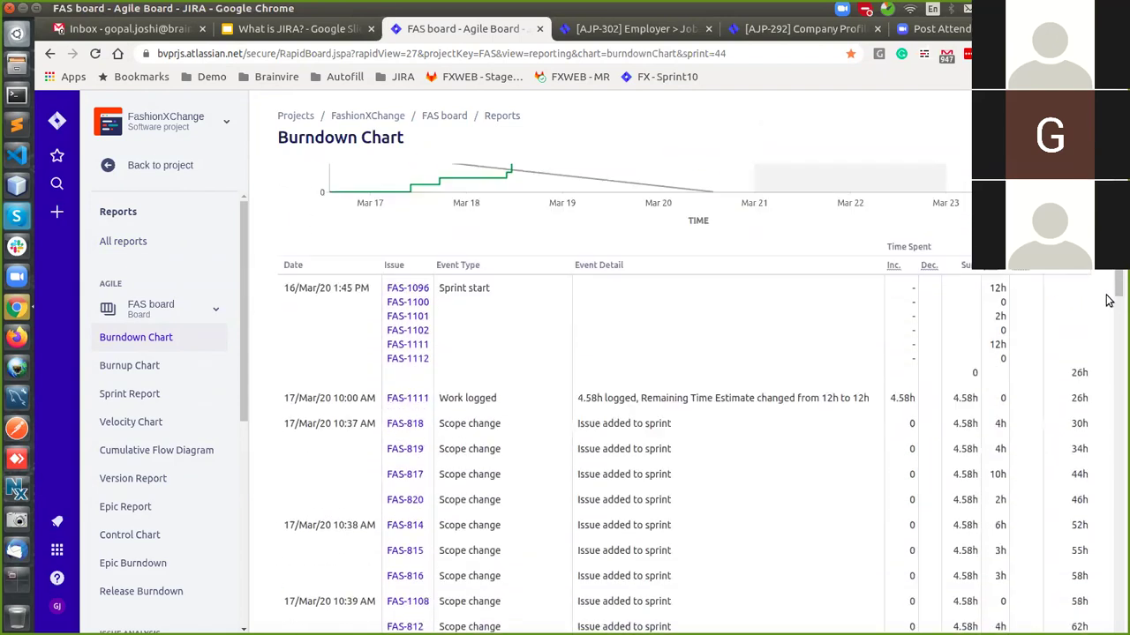
scroll(920, 390, down, 1)
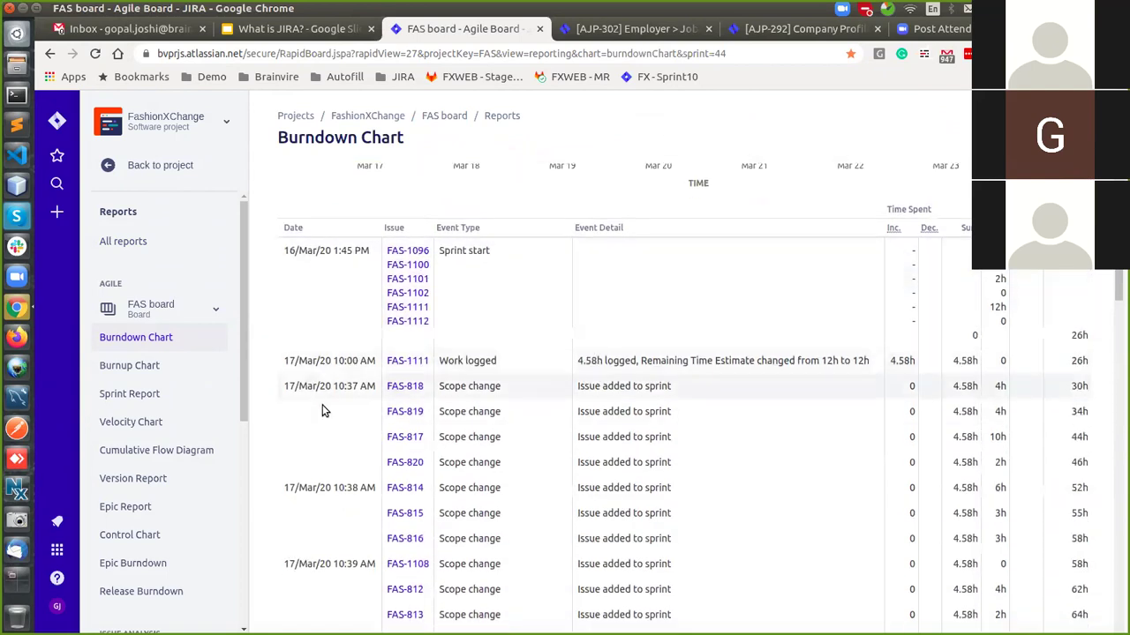
scroll(308, 420, down, 1)
scroll(308, 423, down, 1)
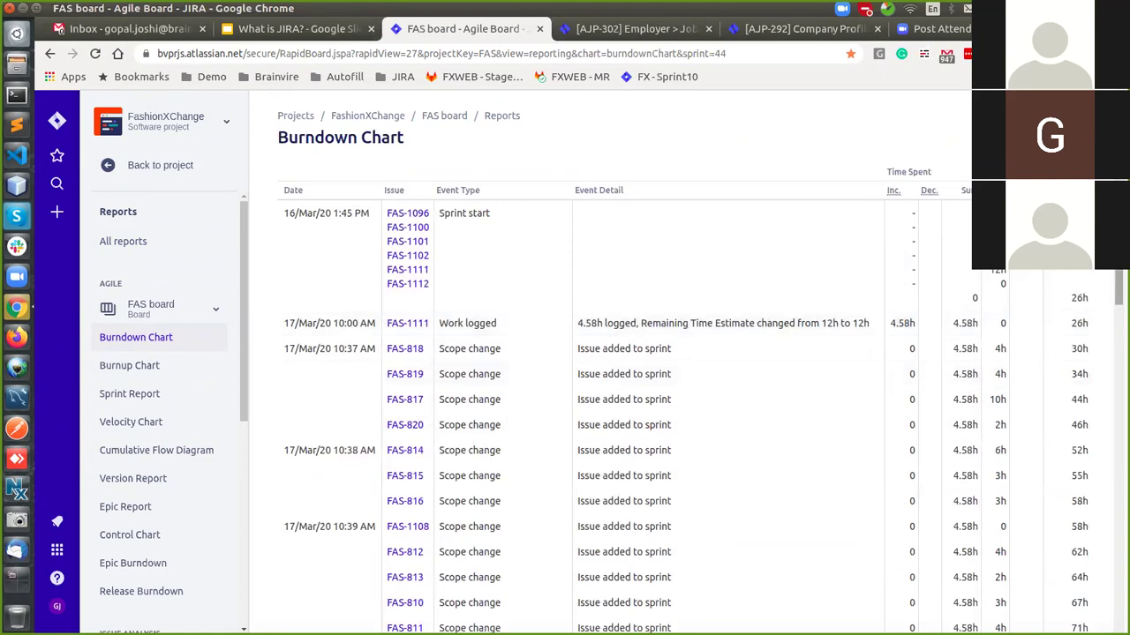
scroll(1103, 283, down, 5)
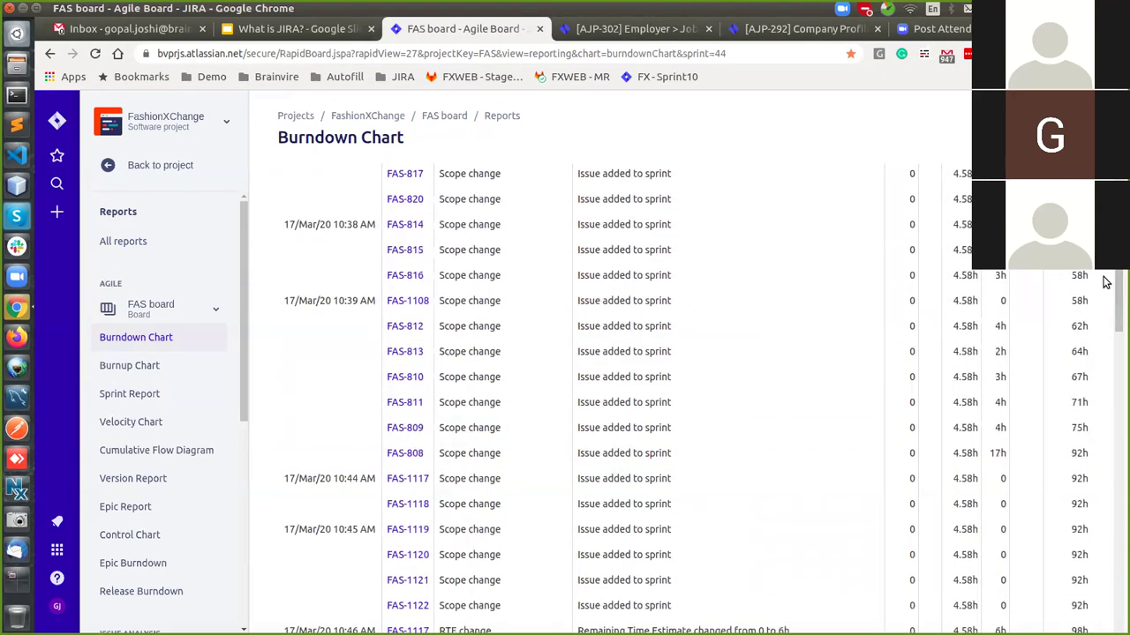
scroll(1104, 280, down, 5)
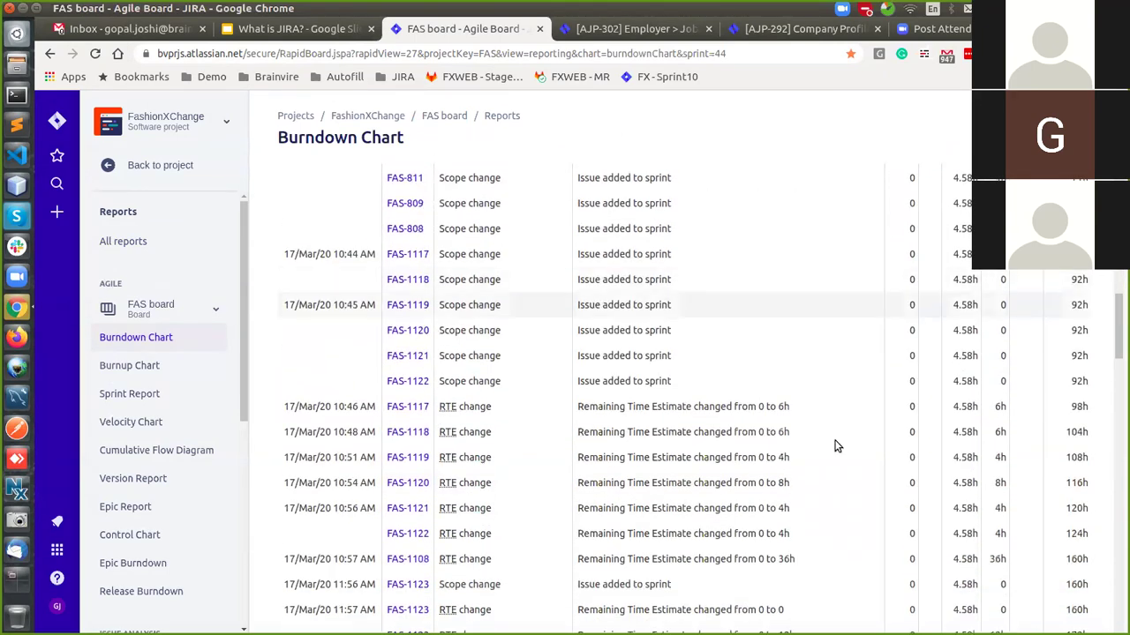
scroll(807, 446, down, 8)
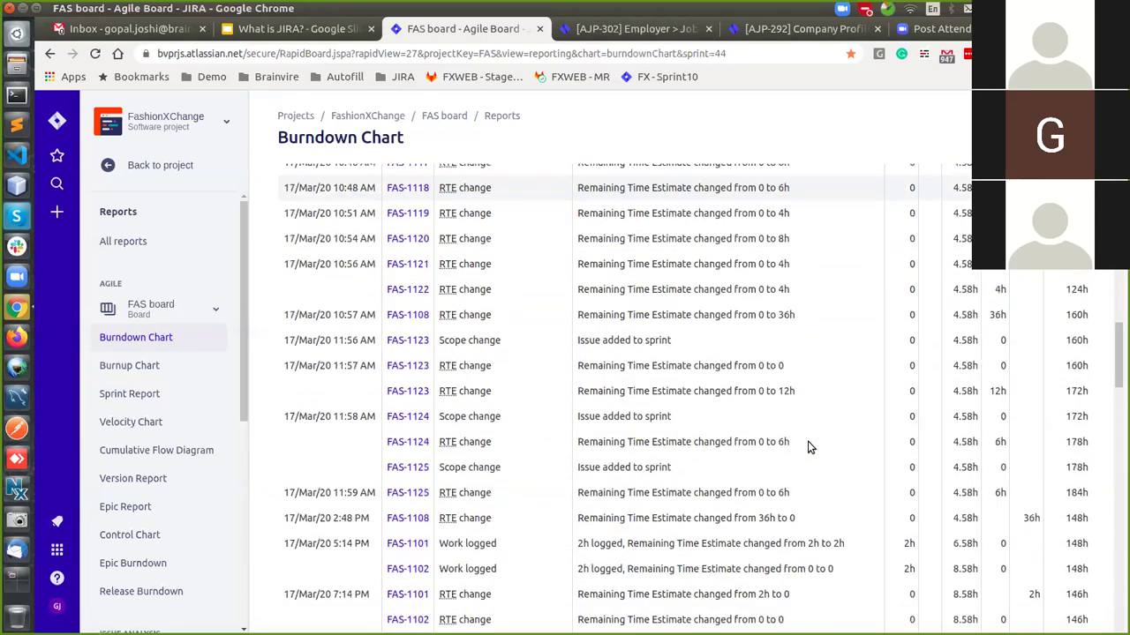
scroll(1050, 460, down, 4)
Return to the beginning of the burndown report and look through the list of other available reports
drag(1118, 393, 1118, 203)
scroll(582, 279, up, 2)
click(320, 275)
click(484, 244)
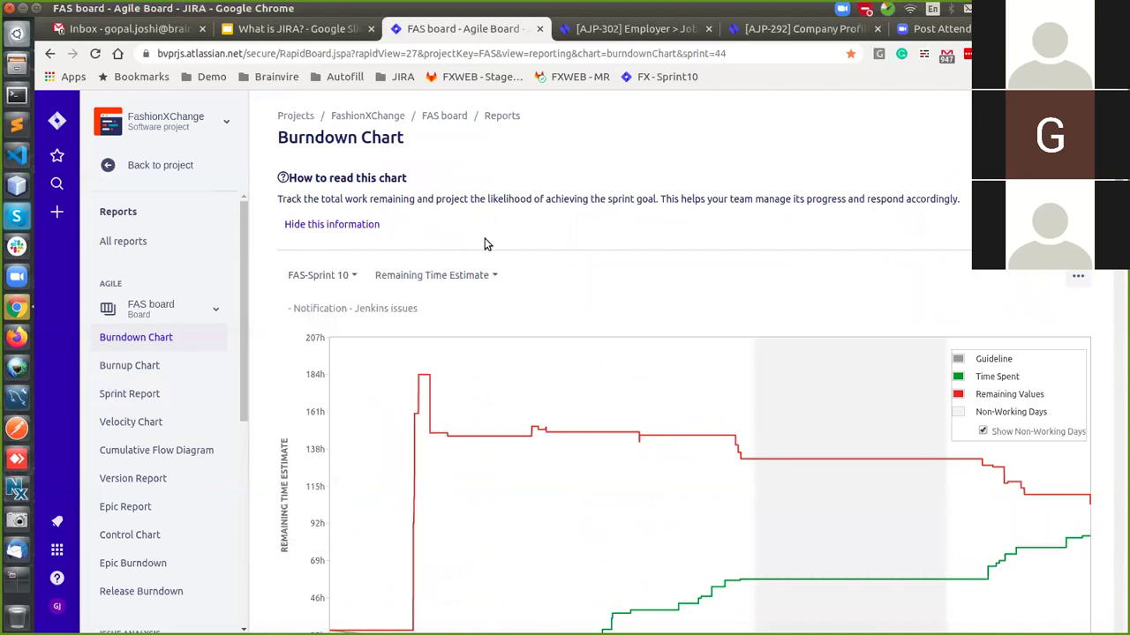
scroll(204, 382, down, 2)
scroll(204, 381, down, 2)
scroll(216, 296, up, 1)
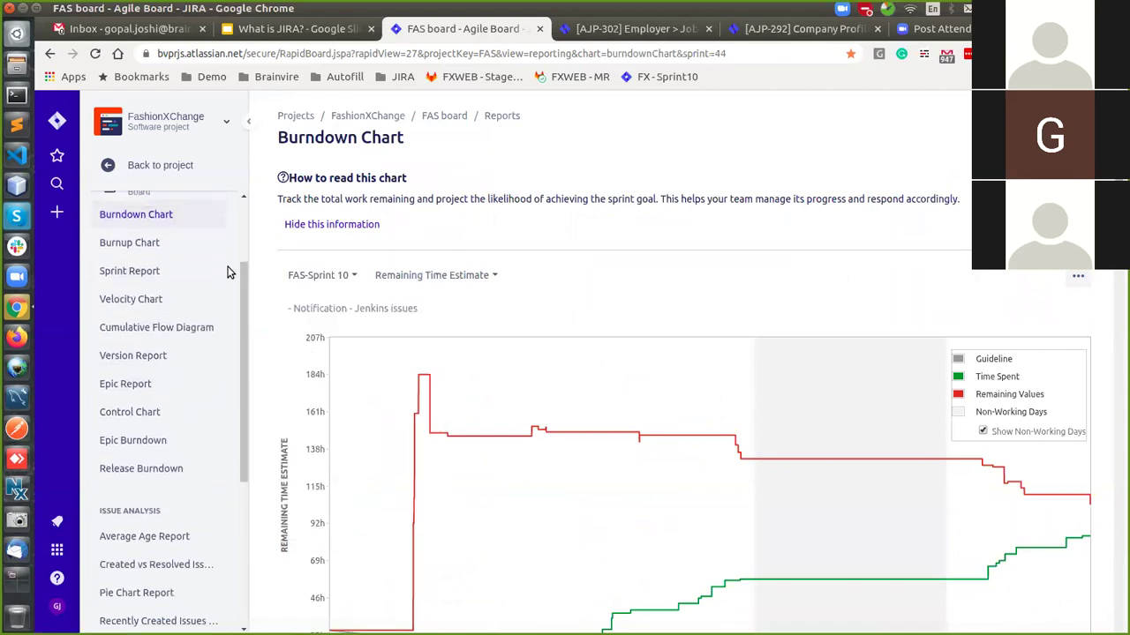
Open the Sprint Report for FAS-Sprint 10 and go to its status report of completed and uncompleted issues
click(130, 283)
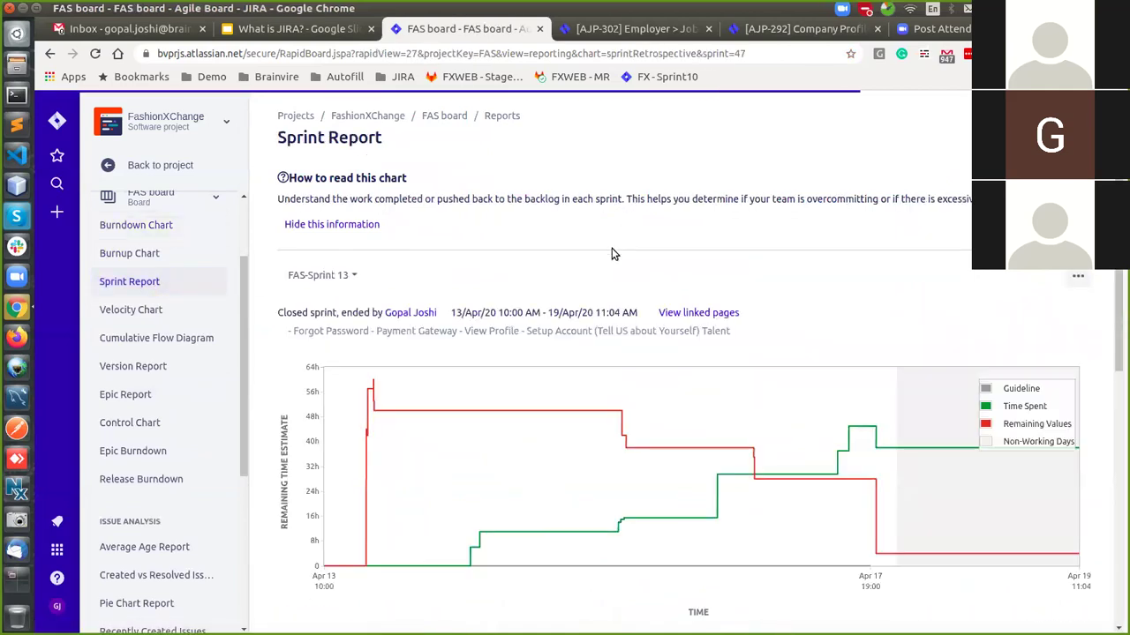
click(350, 276)
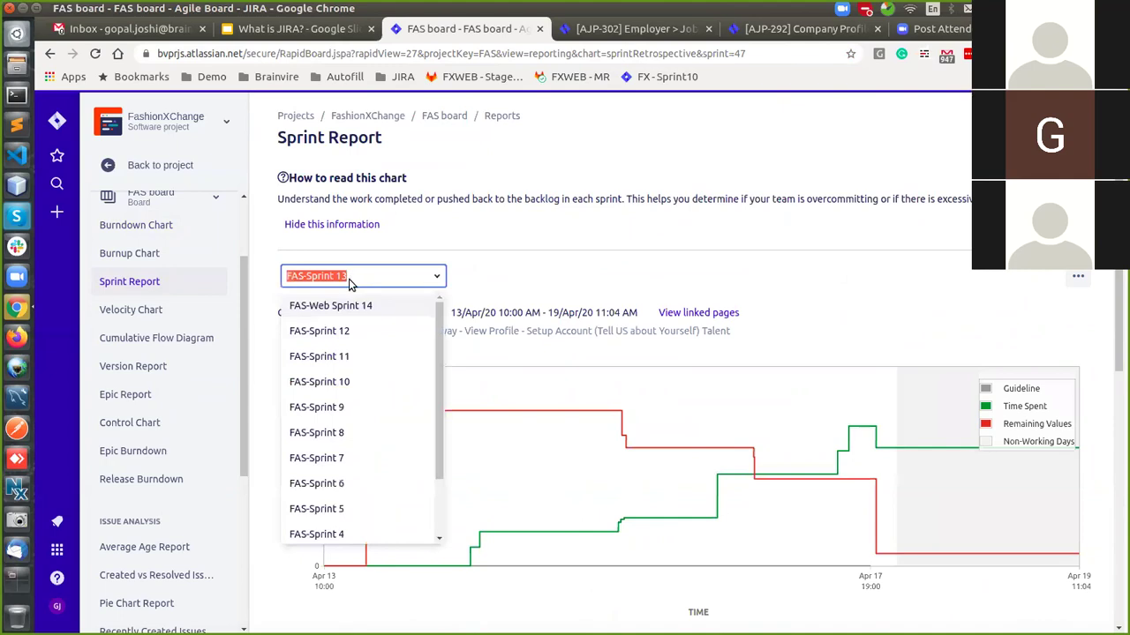
click(319, 381)
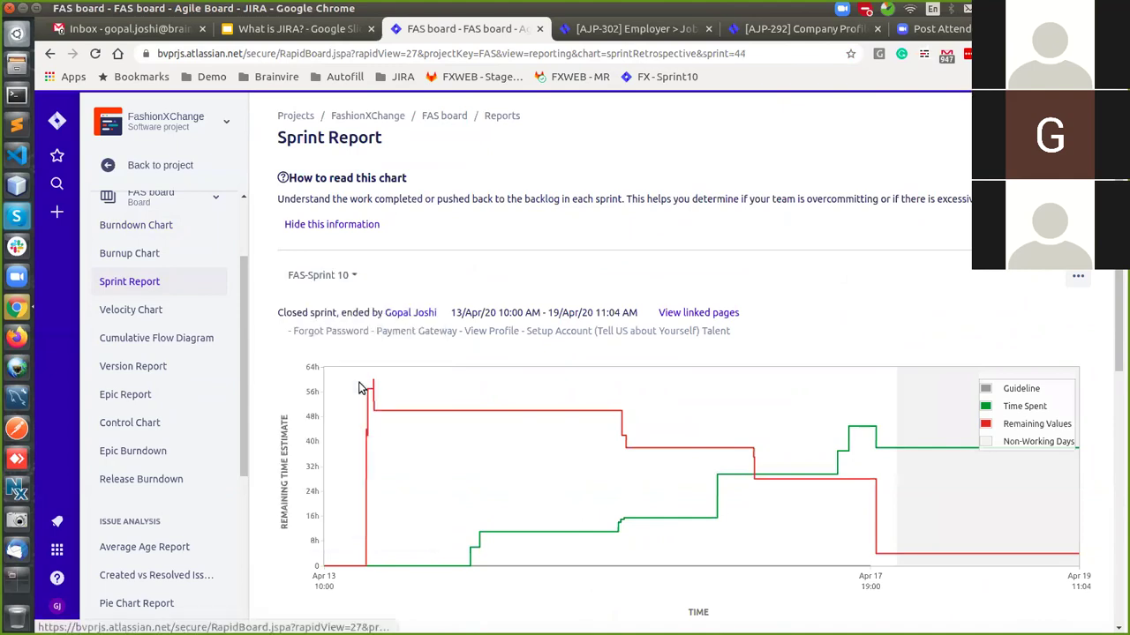
scroll(353, 362, down, 2)
scroll(527, 297, down, 4)
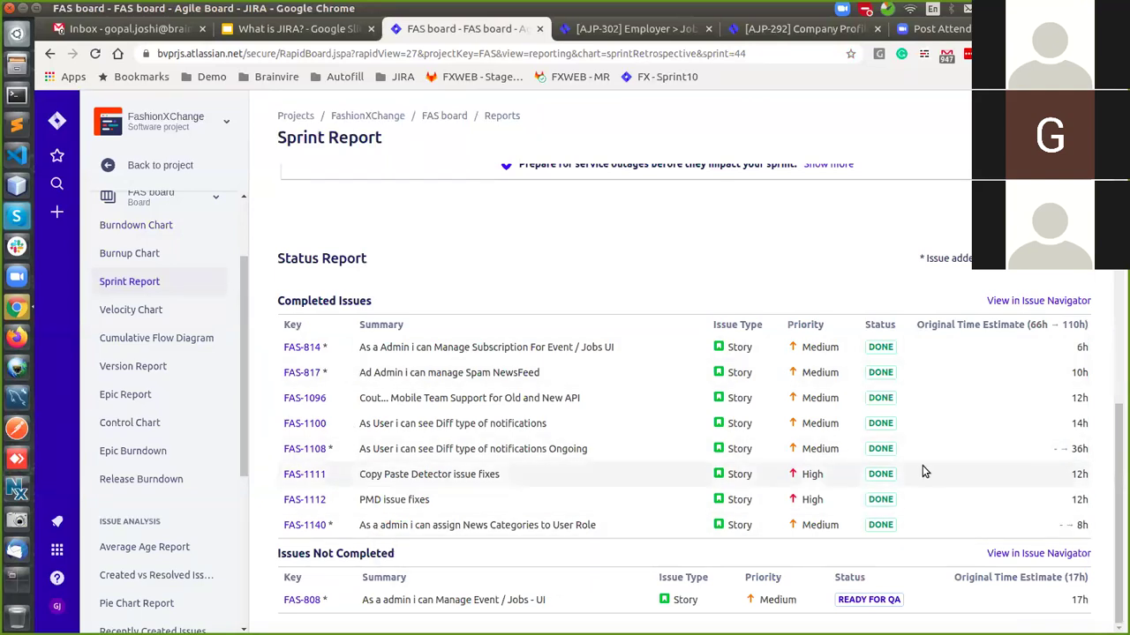
Examine the Issues Not Completed section, then review the completed issues and the sprint chart above them
drag(396, 553, 323, 554)
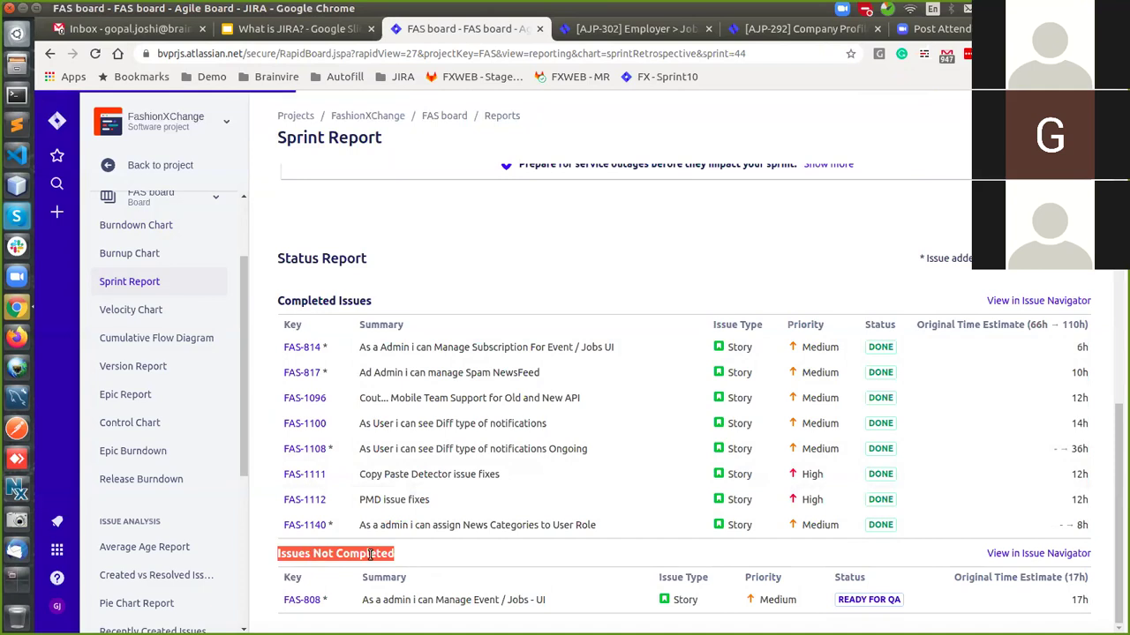
click(413, 558)
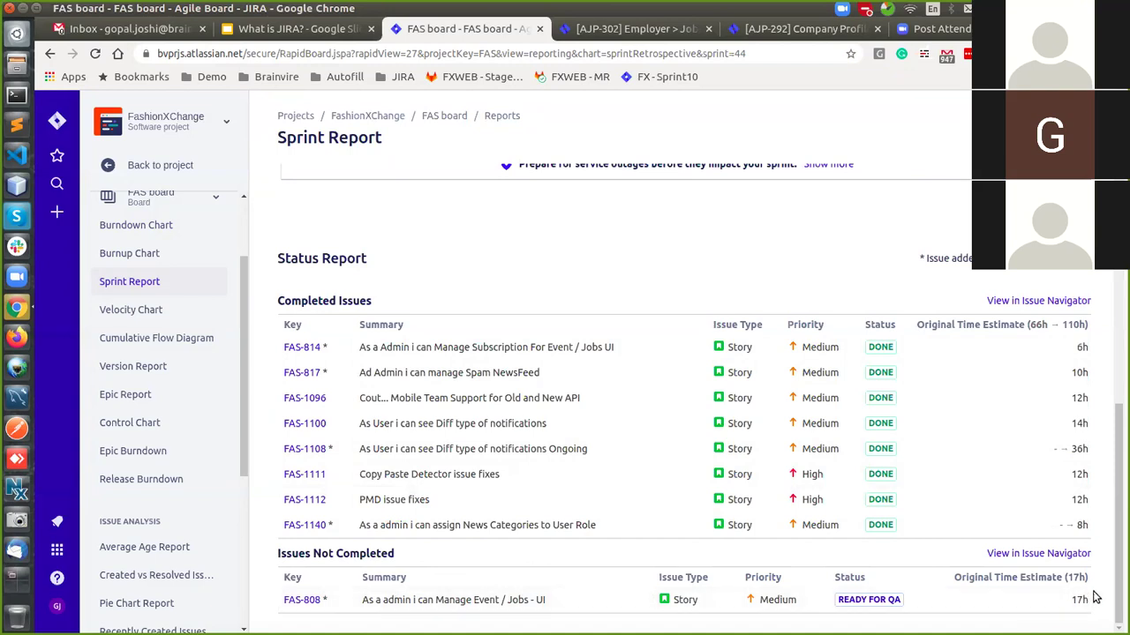
scroll(1119, 541, up, 3)
scroll(1120, 541, down, 3)
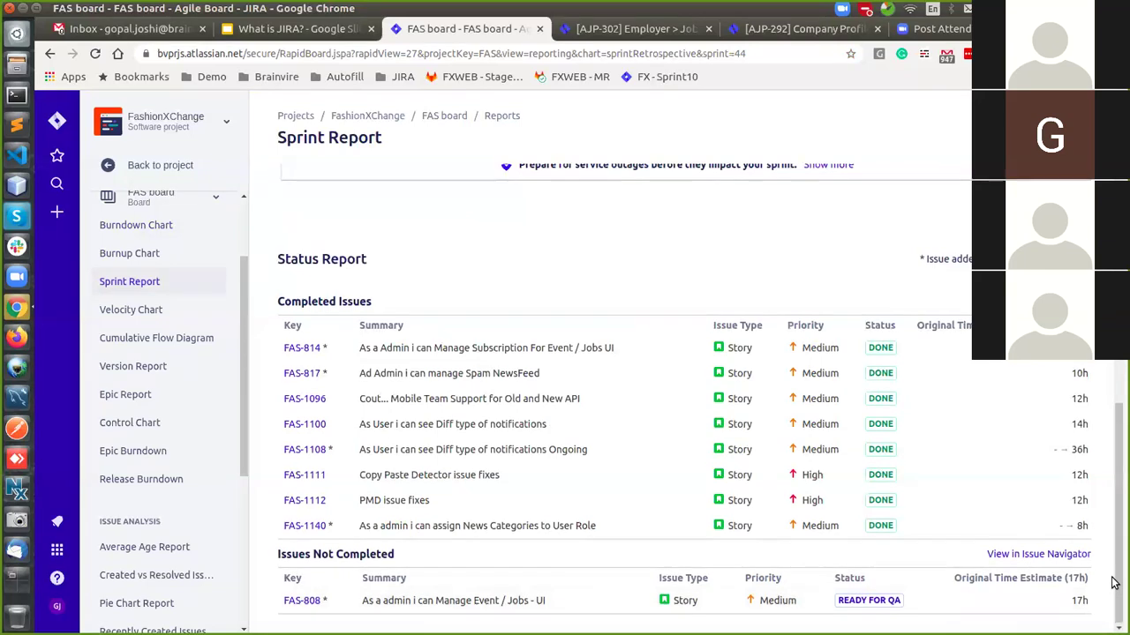
scroll(1113, 582, up, 5)
scroll(1113, 583, down, 5)
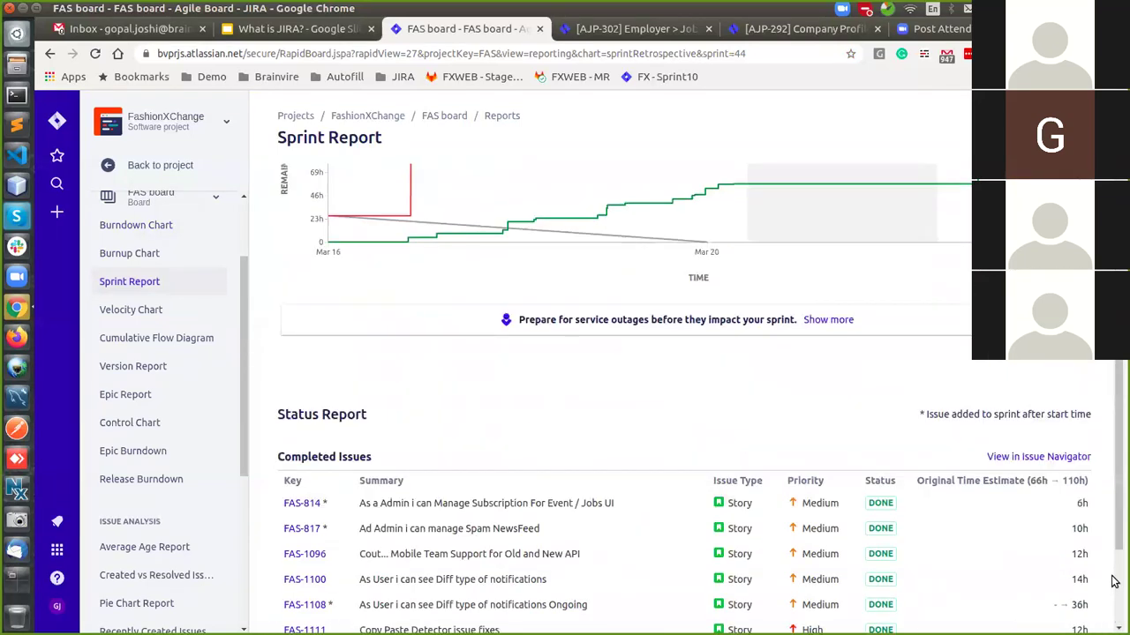
scroll(1108, 574, up, 4)
scroll(1108, 572, up, 3)
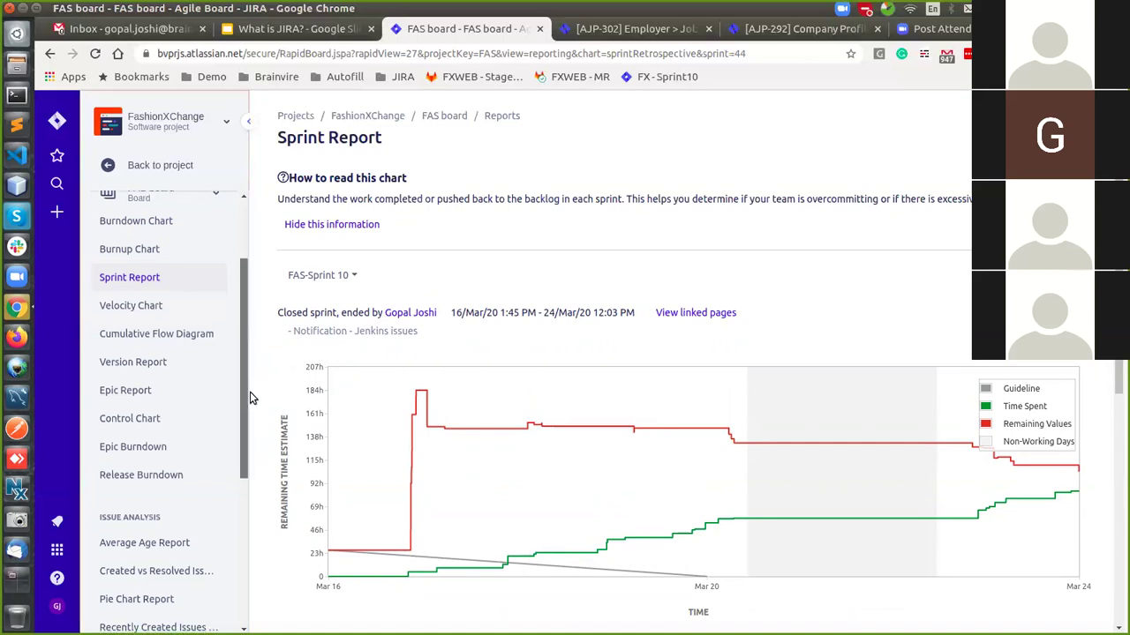
Look further through the agile reports and open the Epic Report
scroll(213, 375, down, 1)
scroll(213, 375, down, 1)
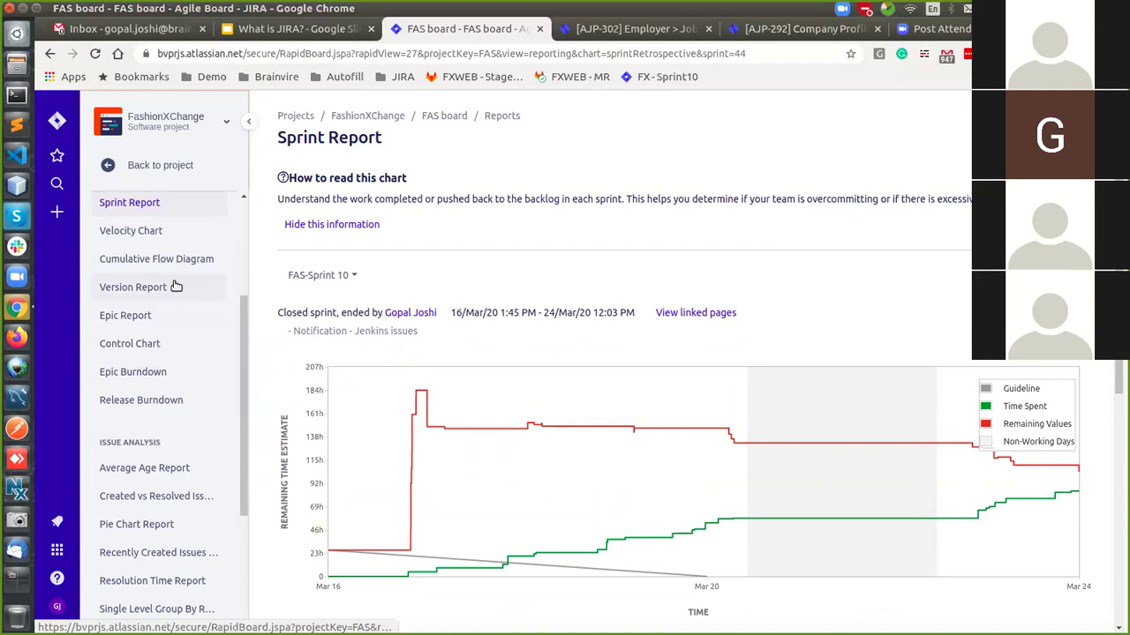
scroll(176, 287, down, 1)
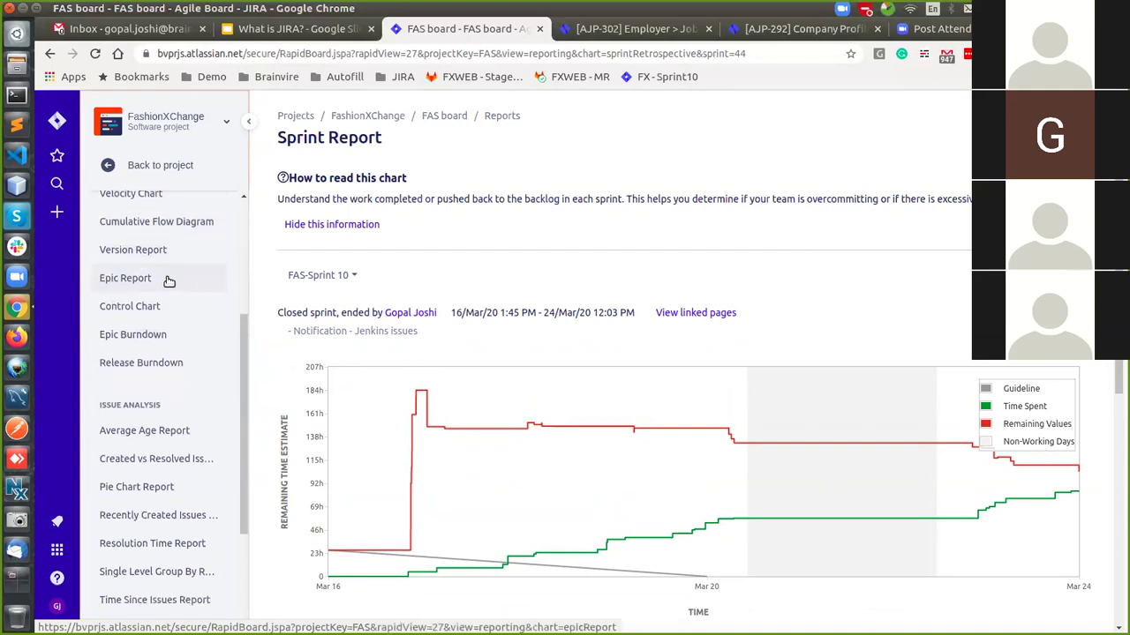
click(168, 279)
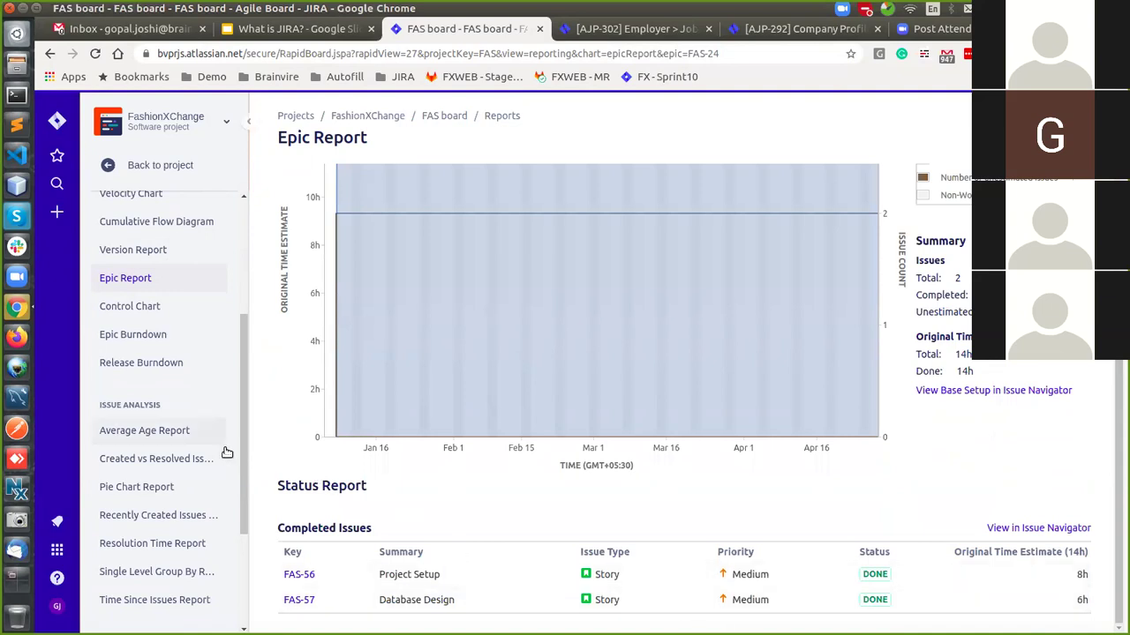
Browse the issue analysis and forecast reports, then reload the Epic Report and return to the start of the report list
scroll(186, 410, down, 3)
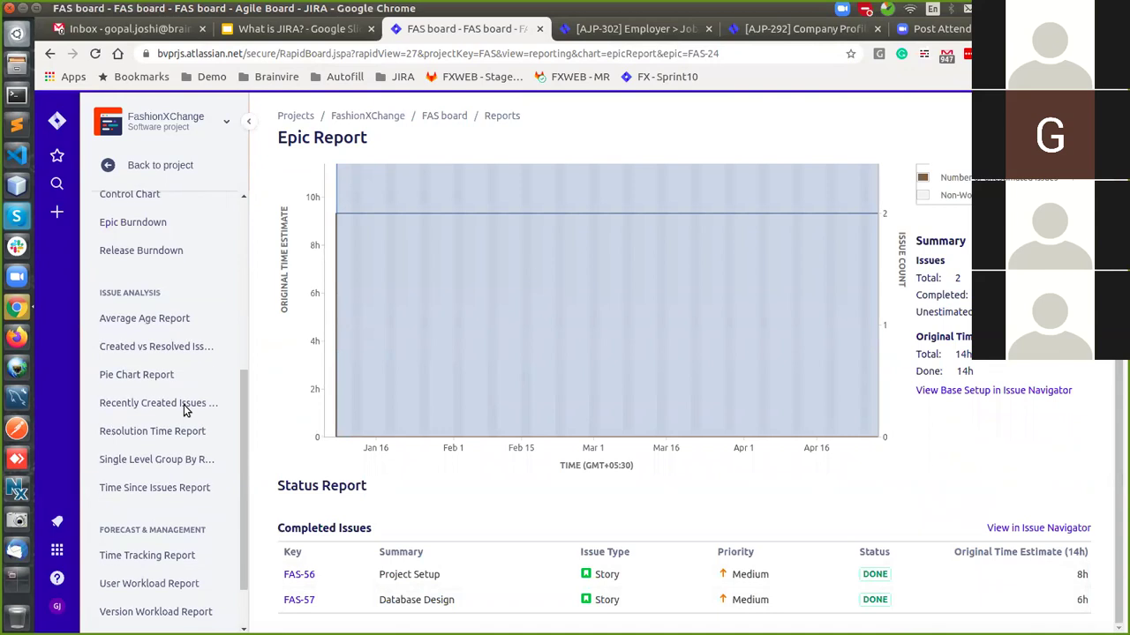
scroll(178, 549, up, 1)
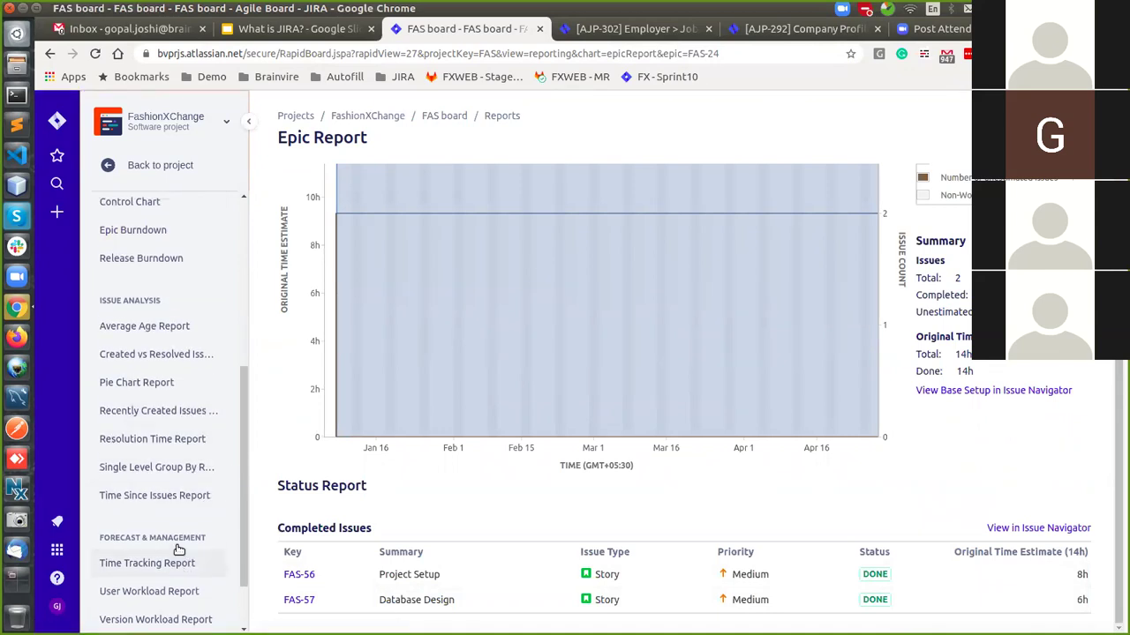
scroll(176, 495, up, 5)
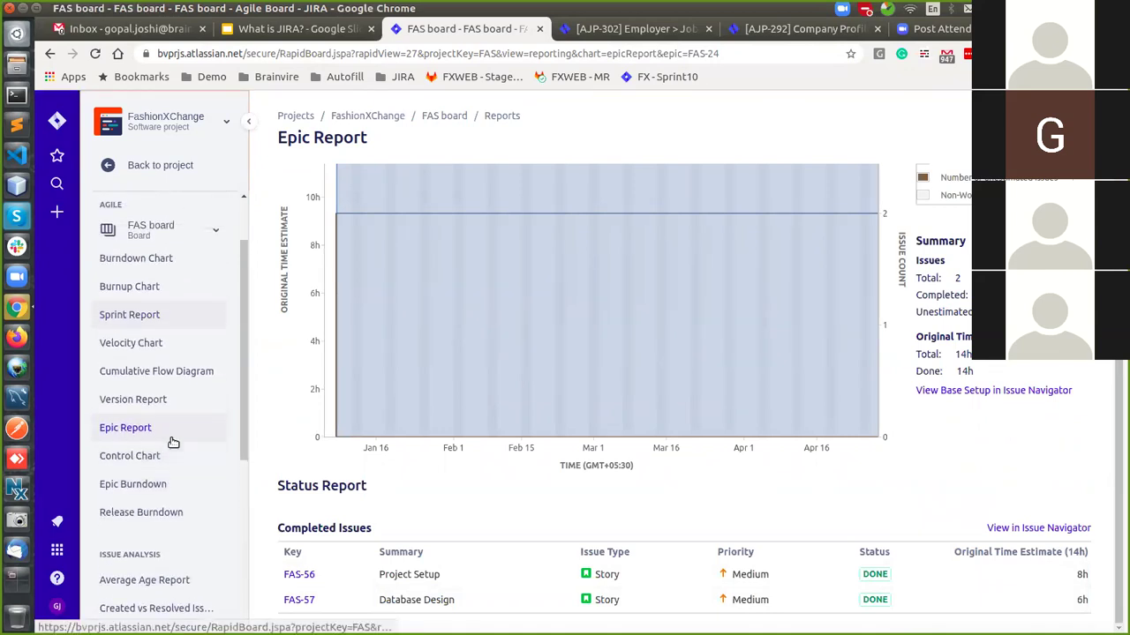
click(174, 440)
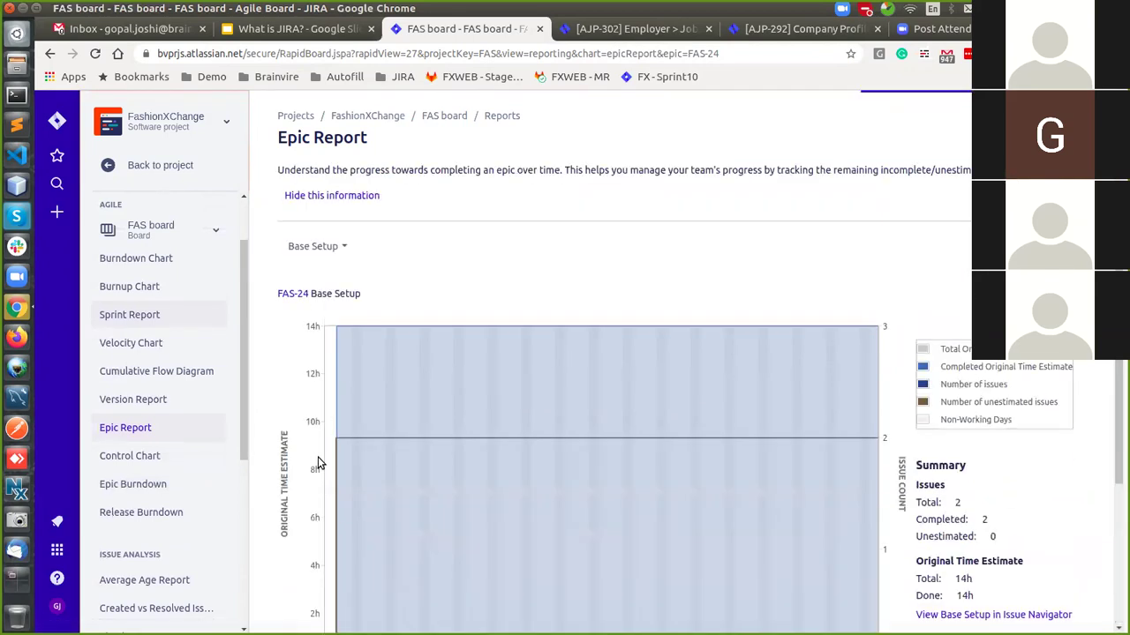
scroll(217, 412, up, 2)
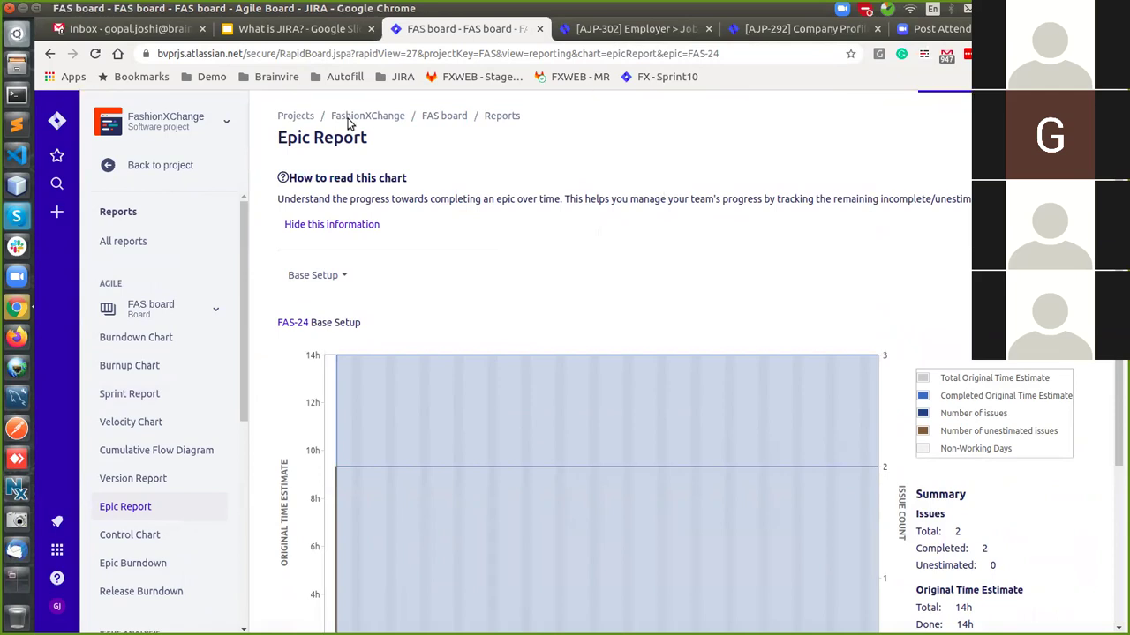
Open the Jira home page in a separate browser tab and show the FashionXChange dashboard
middle_click(56, 125)
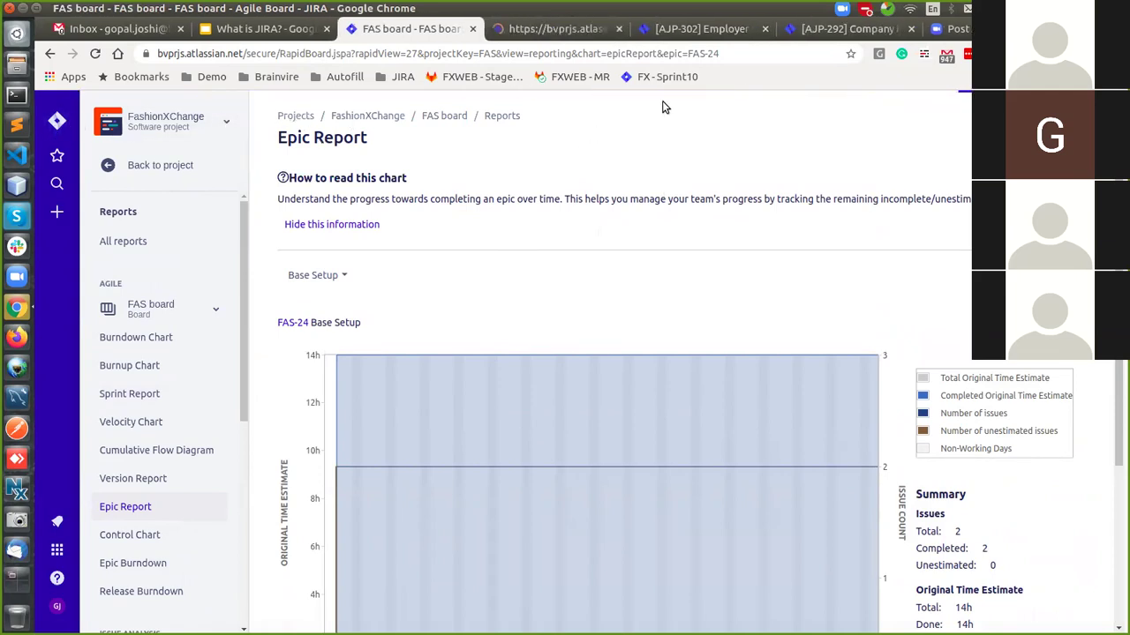
key(ctrl+Tab)
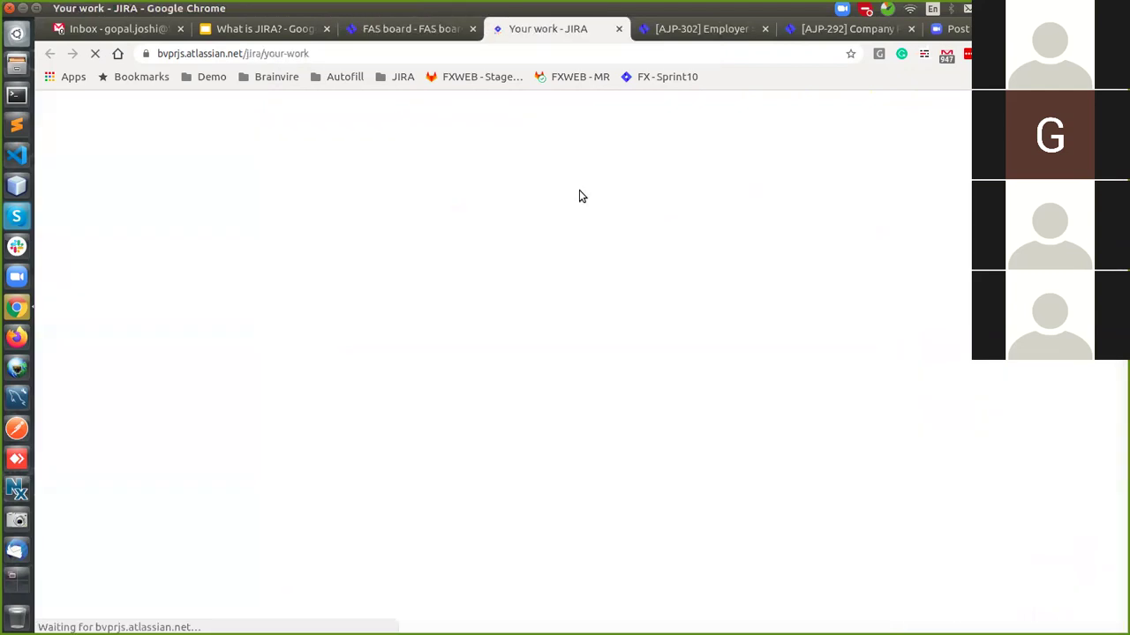
click(218, 195)
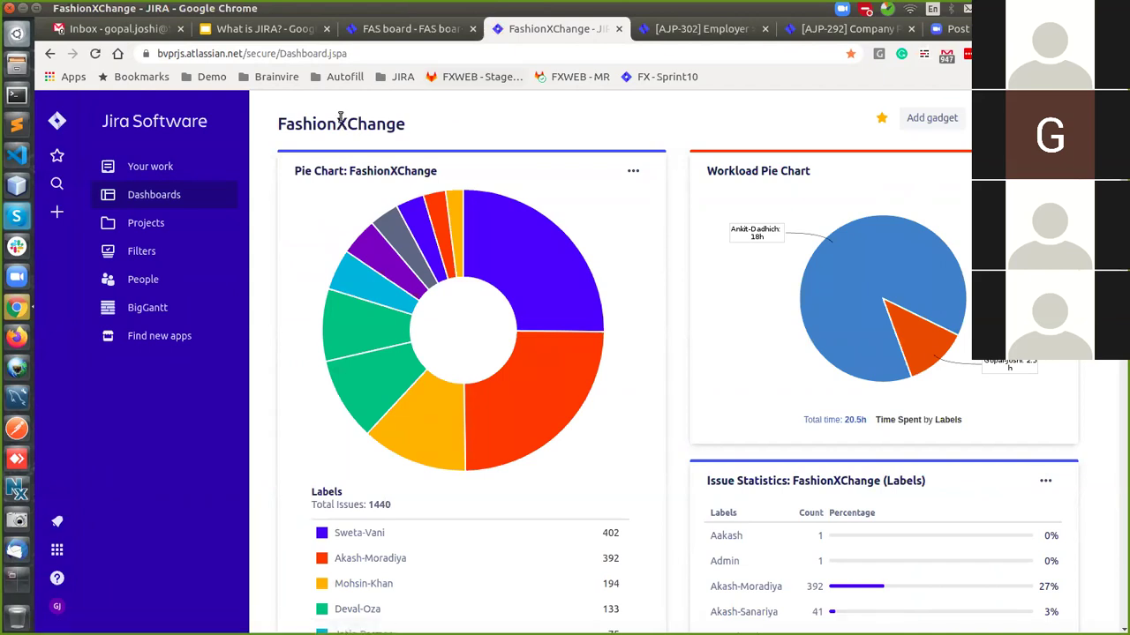
Return to the FAS board reports and open the Time Tracking Report configuration from the Forecast & Management group
click(402, 29)
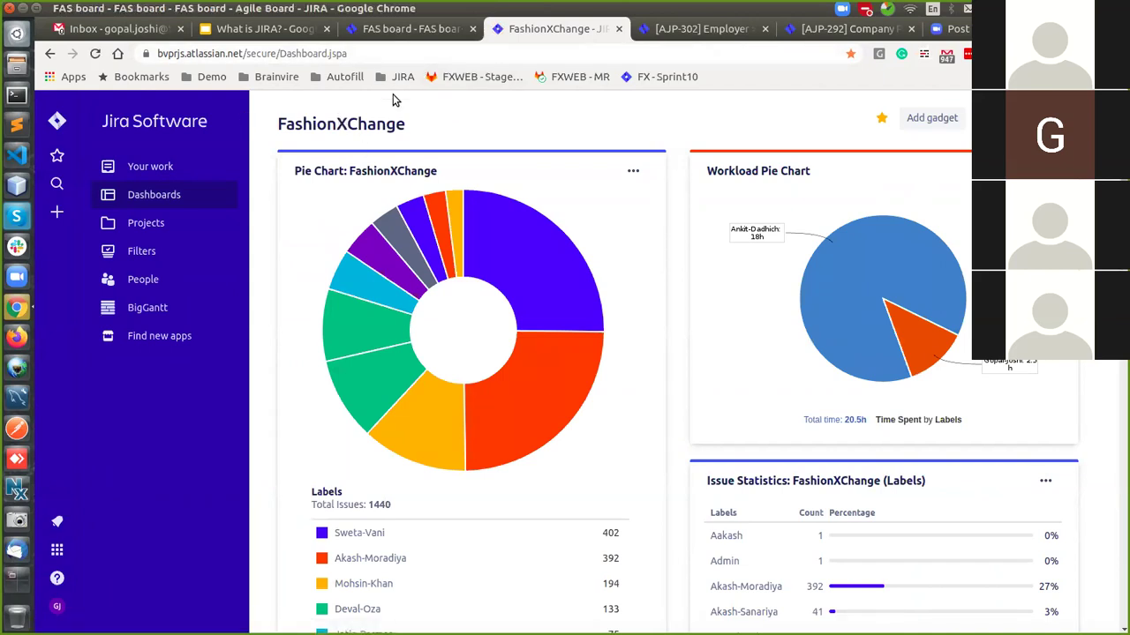
scroll(185, 494, down, 5)
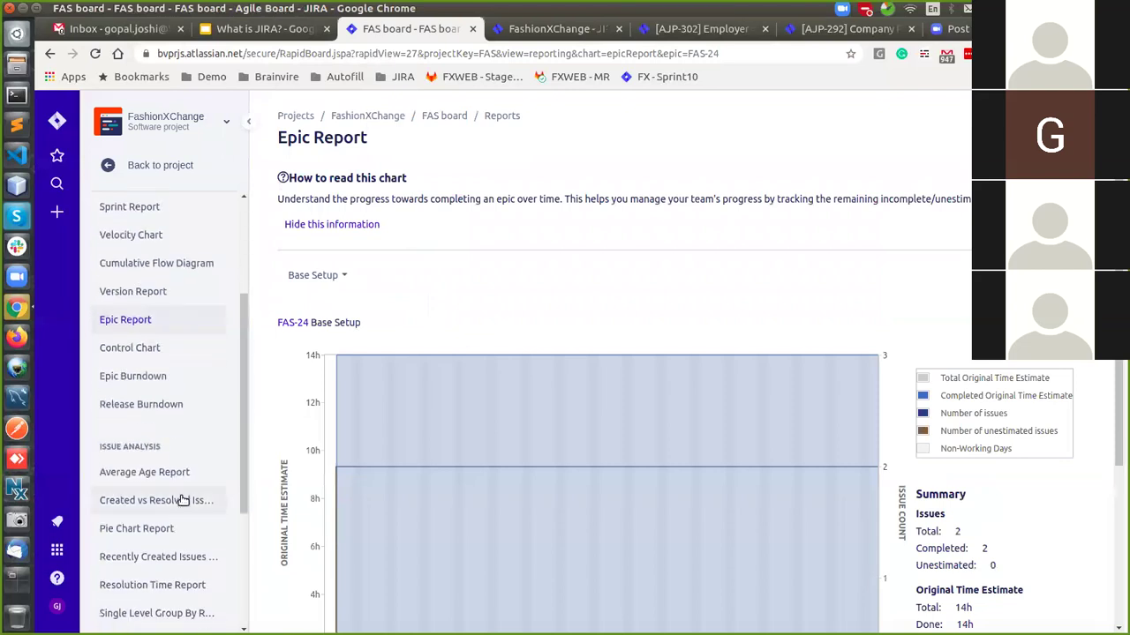
scroll(211, 529, down, 2)
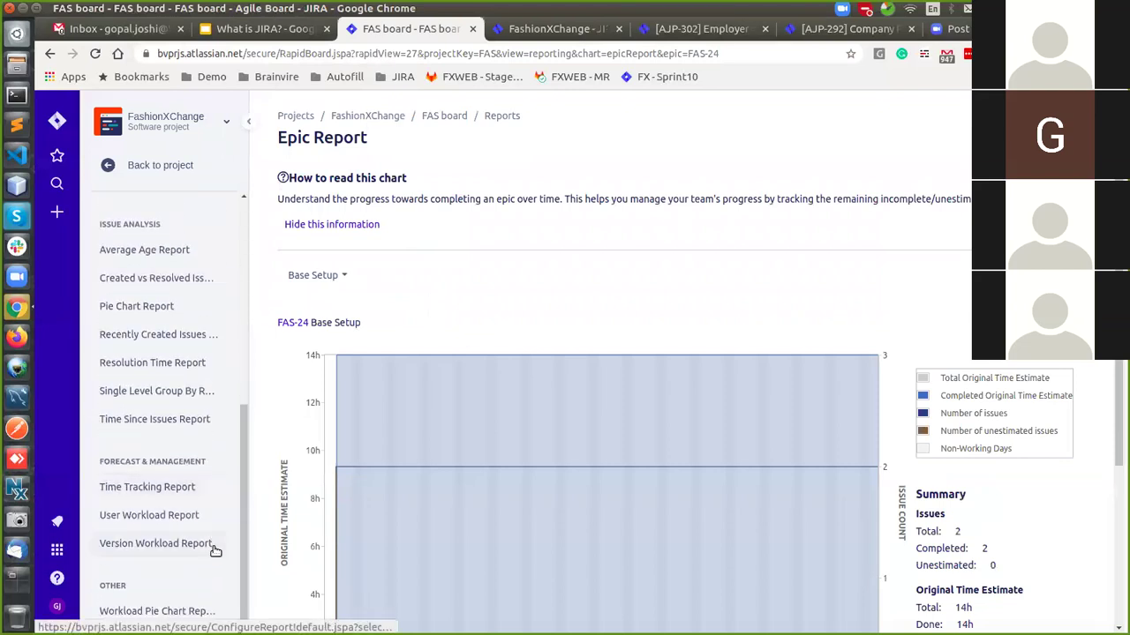
click(177, 488)
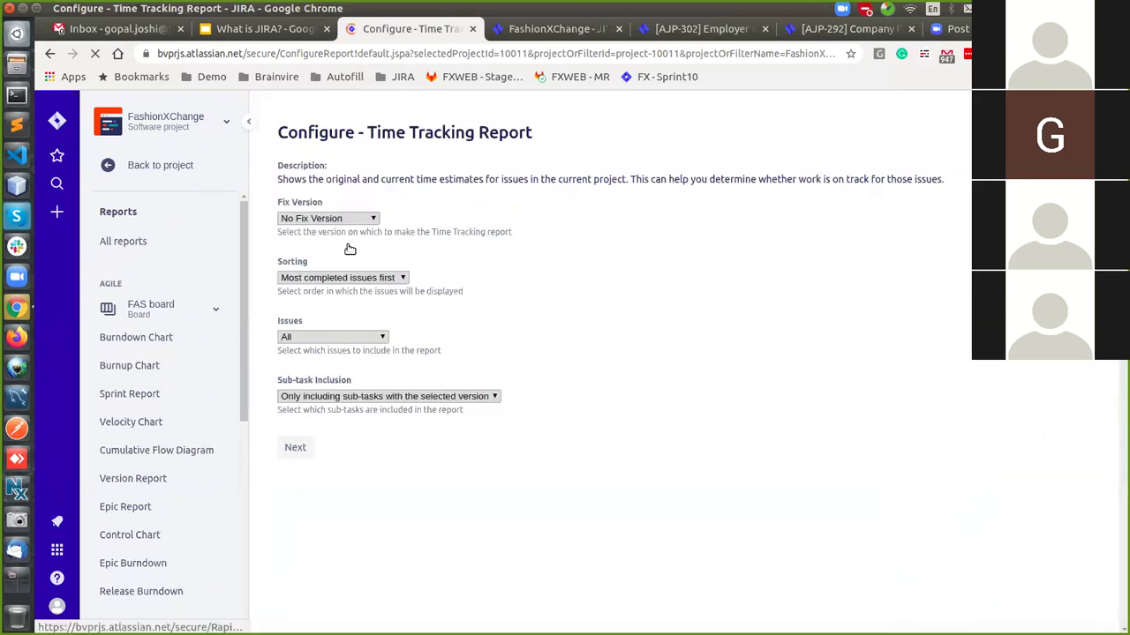
Check the fix version and sorting choices, then generate the report with No Fix Version and Most completed issues first
click(353, 220)
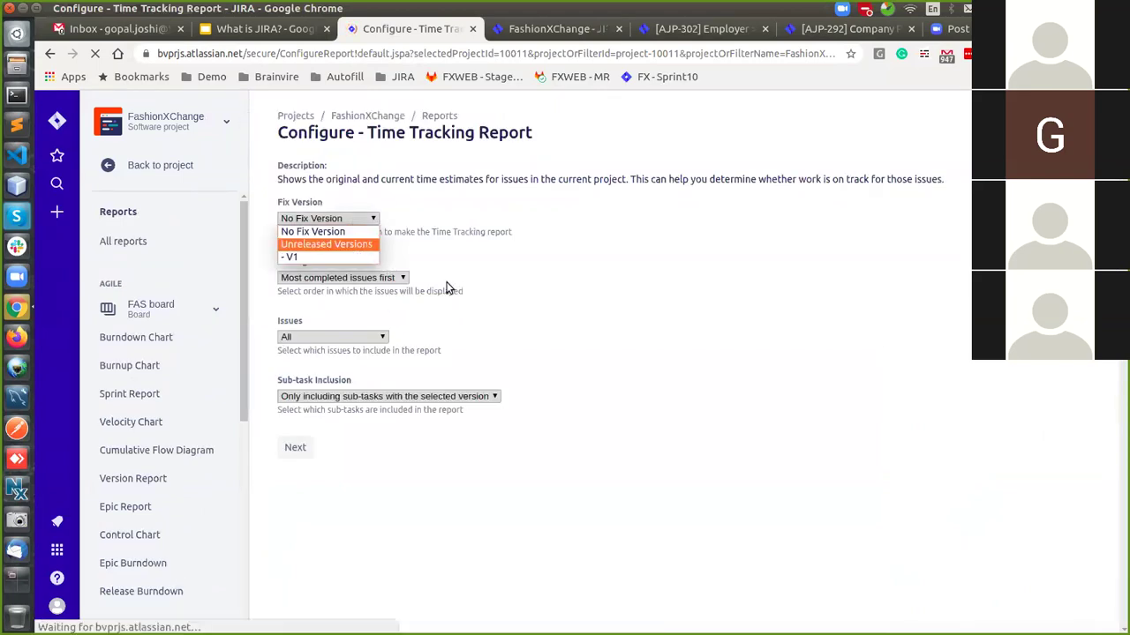
click(322, 295)
click(322, 279)
click(324, 279)
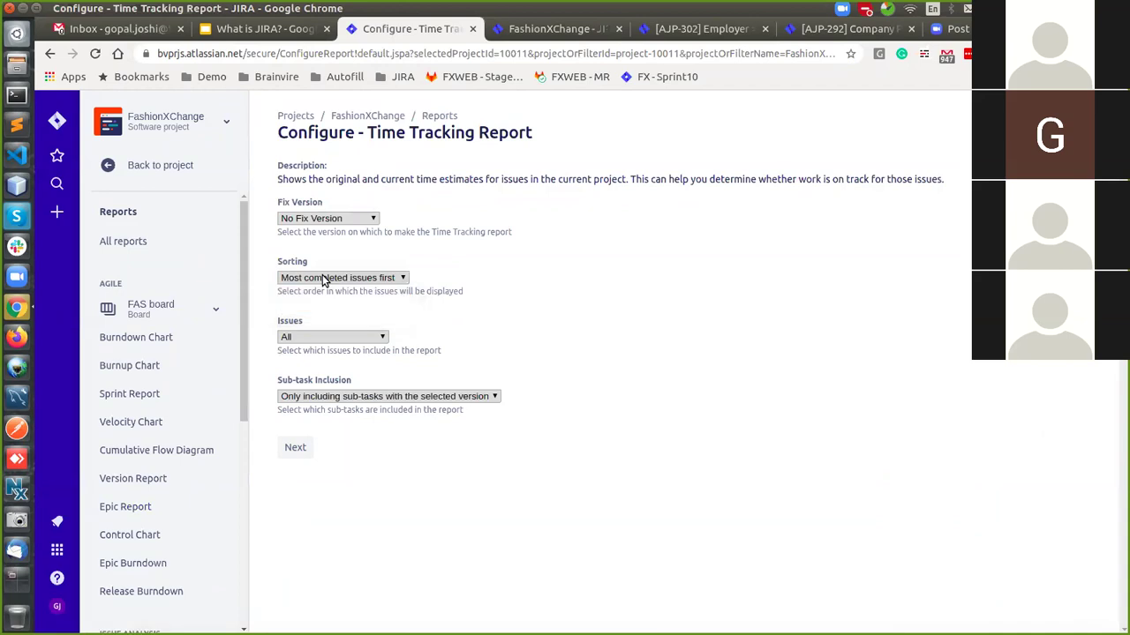
click(293, 448)
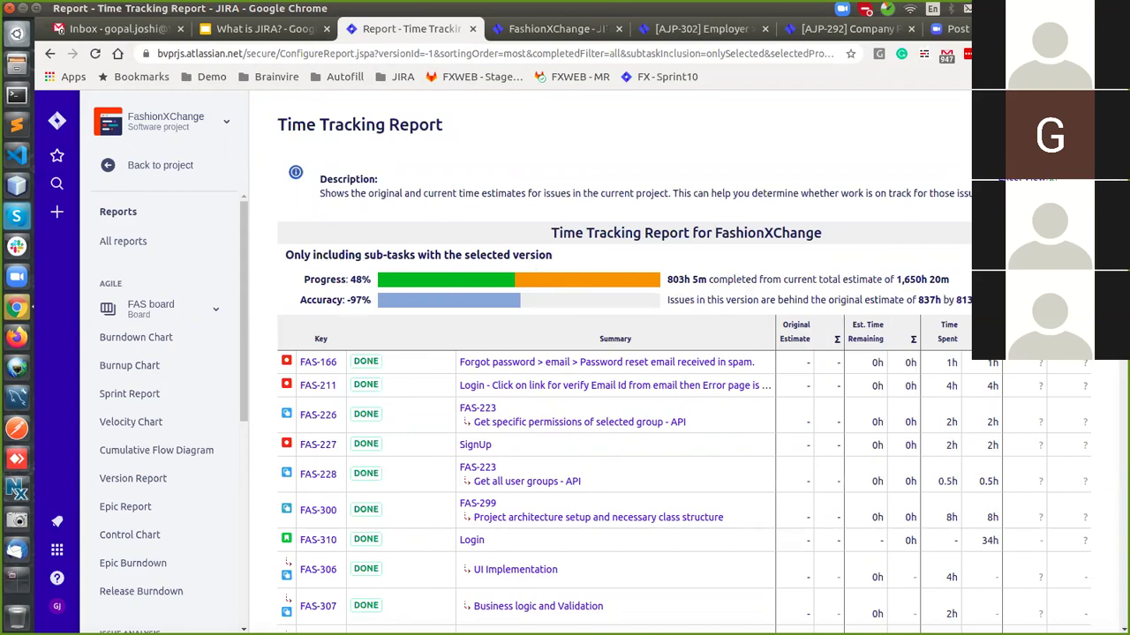
Examine the Time Tracking Report's issues, original estimates, remaining time and time spent, then return to the progress and accuracy summary
scroll(911, 303, down, 2)
scroll(357, 366, down, 2)
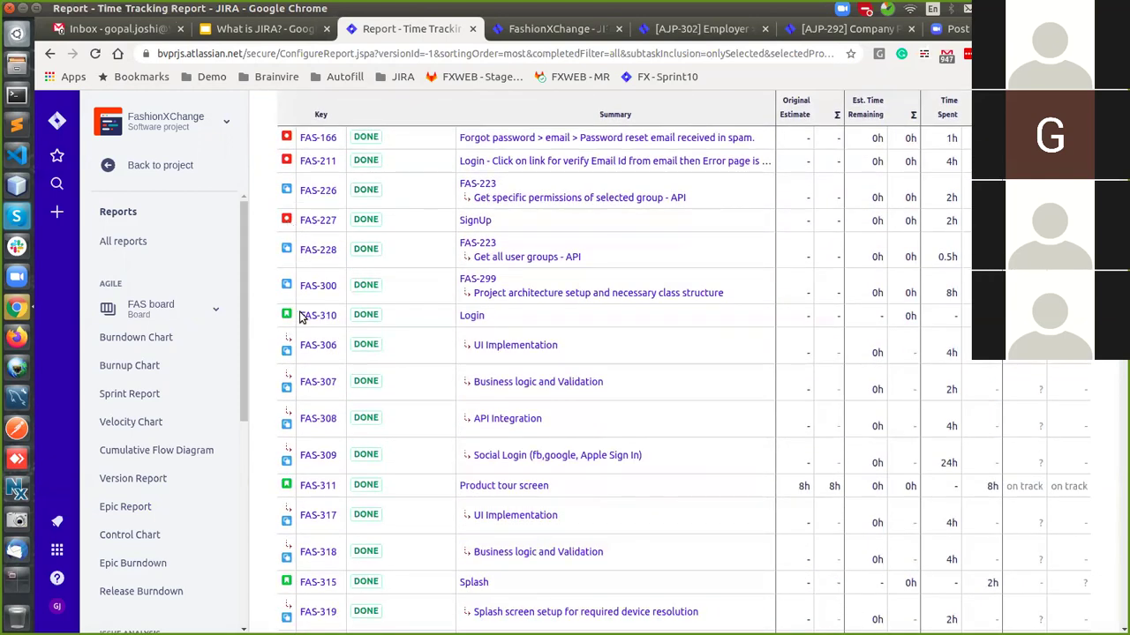
scroll(649, 274, up, 3)
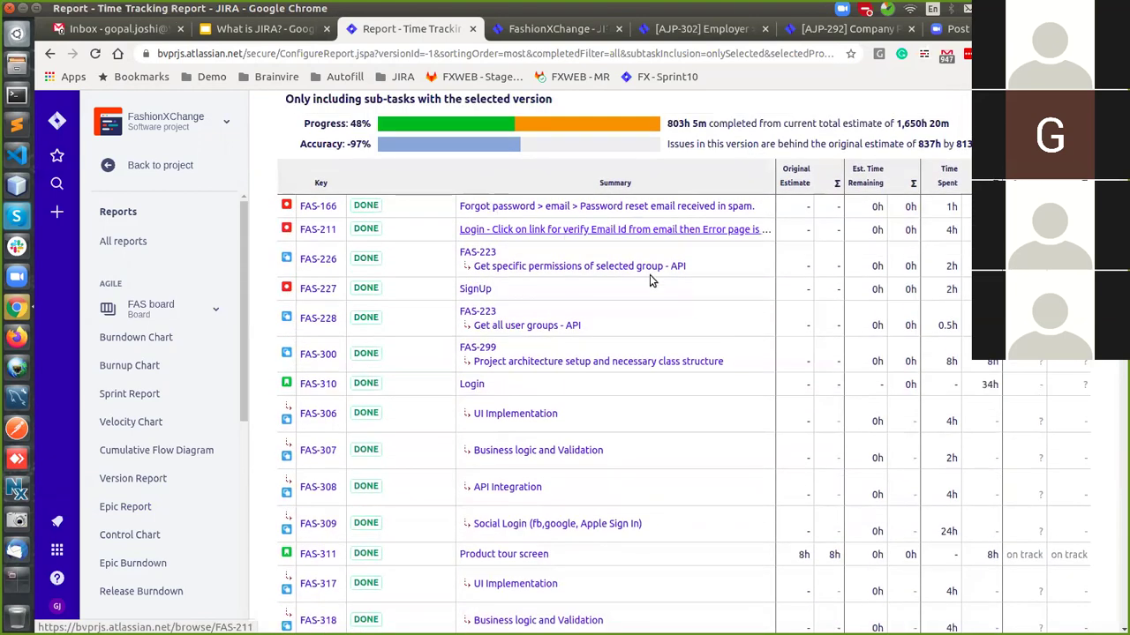
scroll(671, 323, down, 1)
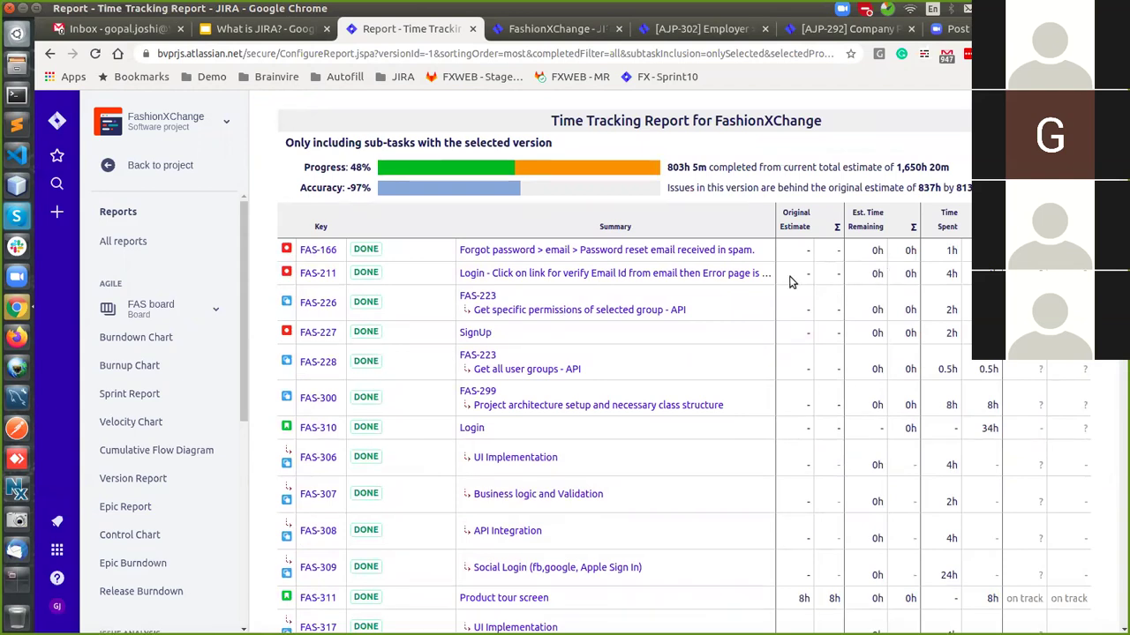
scroll(569, 328, down, 1)
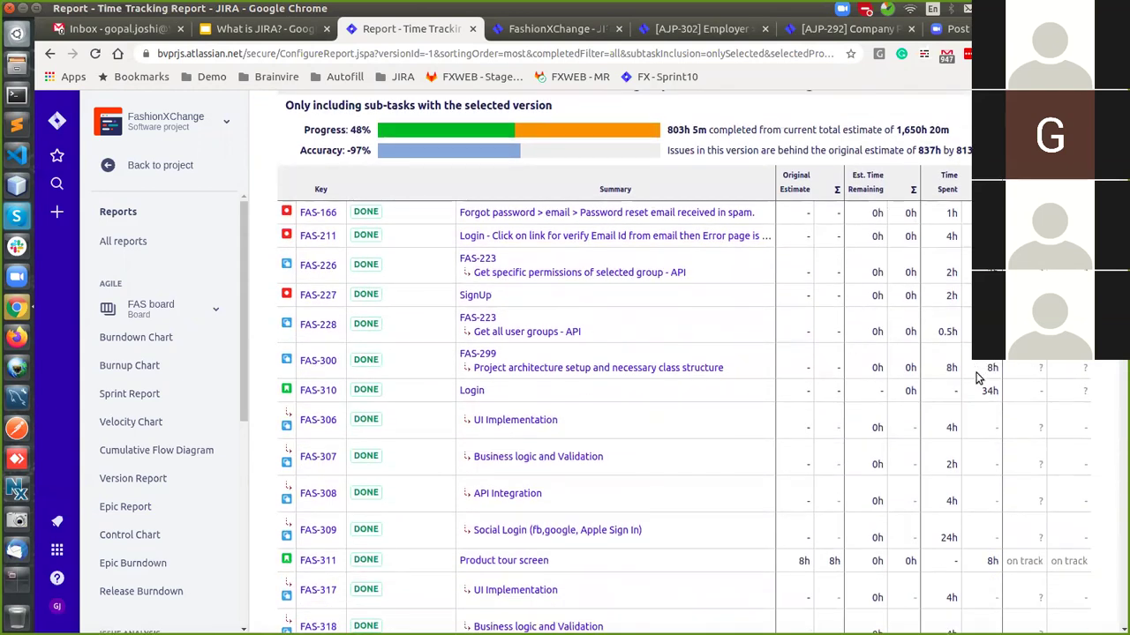
scroll(958, 388, down, 5)
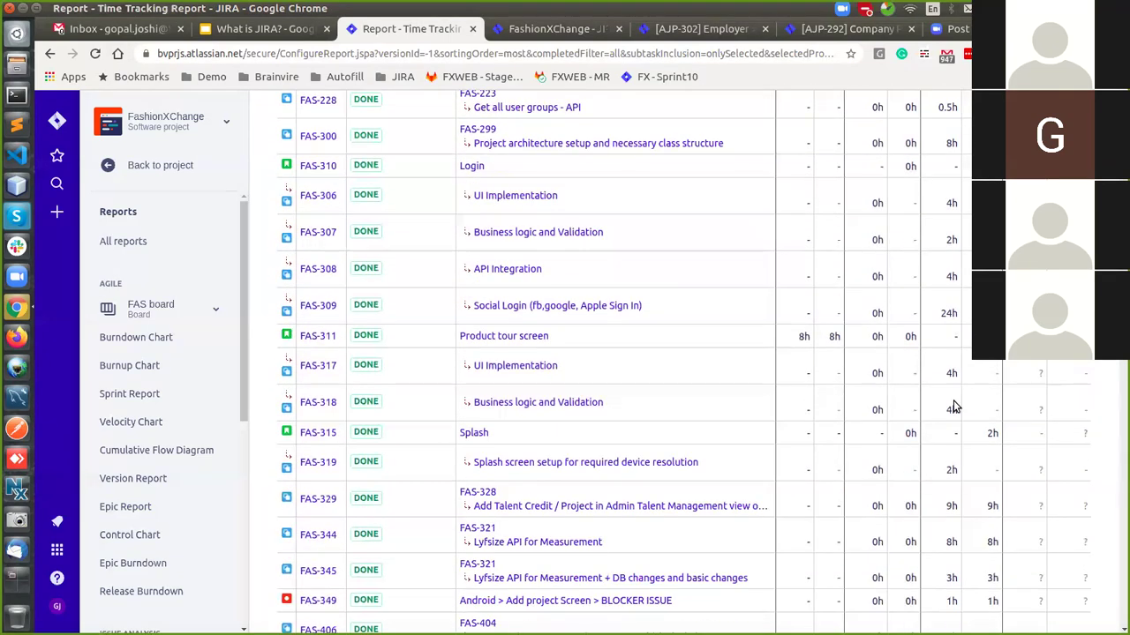
scroll(714, 388, down, 3)
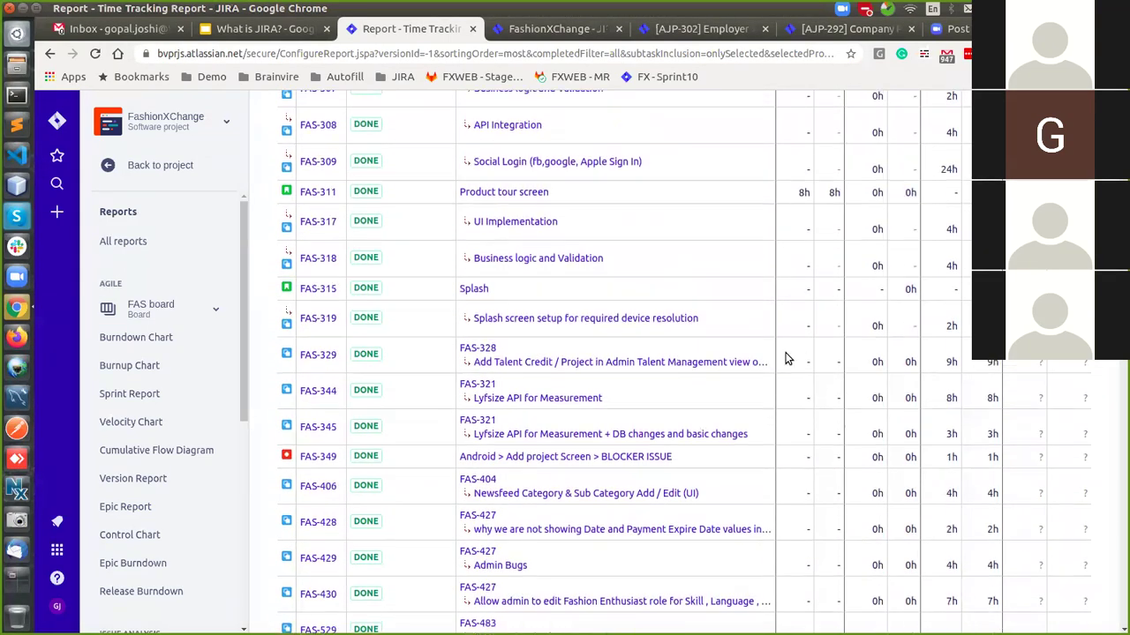
scroll(788, 360, up, 5)
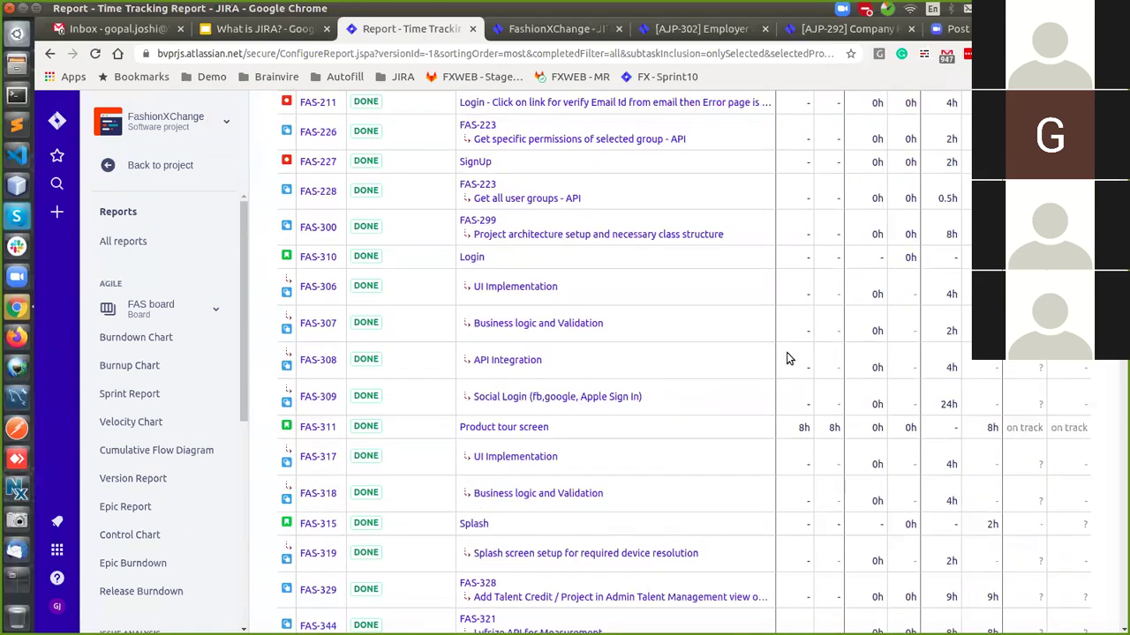
scroll(778, 356, up, 6)
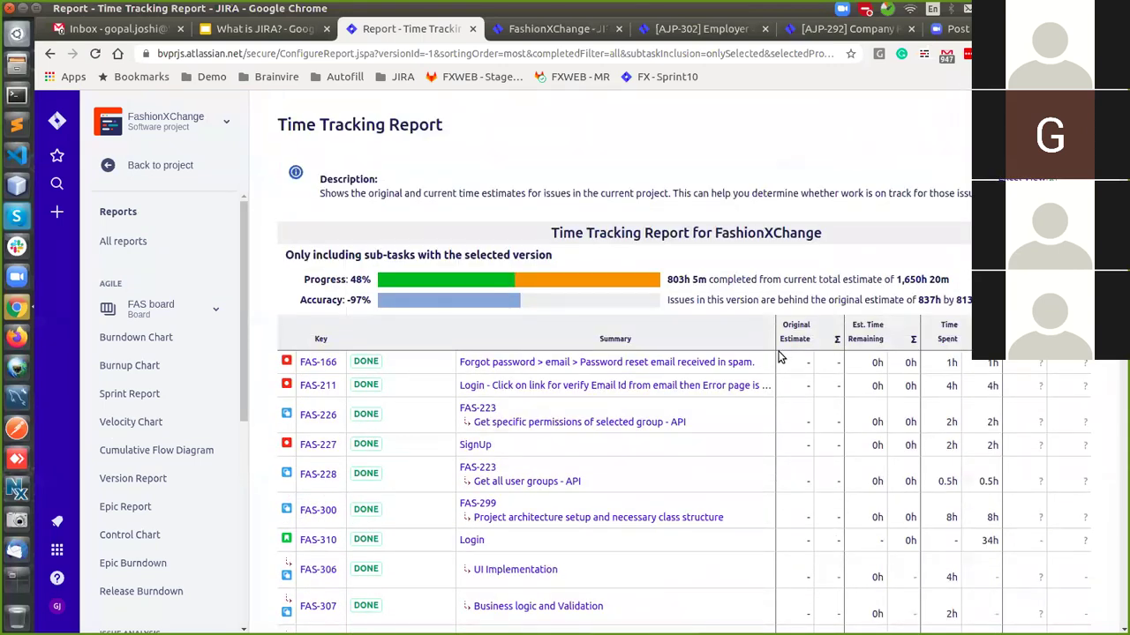
Examine the Time Tracking Report's issue rows, comparing original estimates, time remaining and time spent, and return to the summary
scroll(618, 353, down, 6)
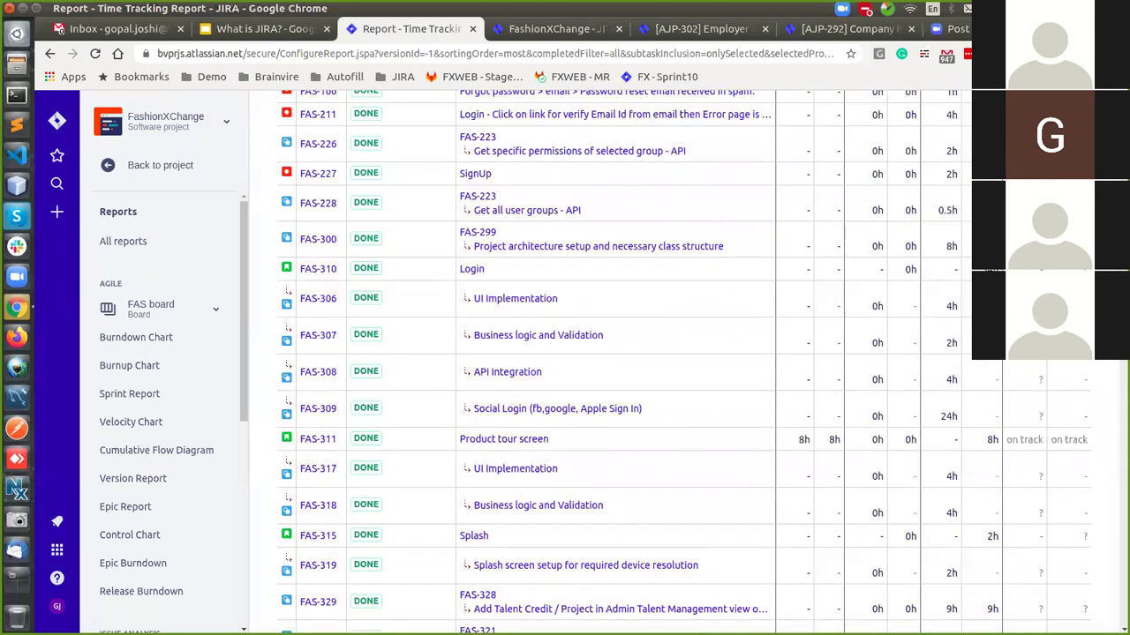
scroll(618, 353, down, 15)
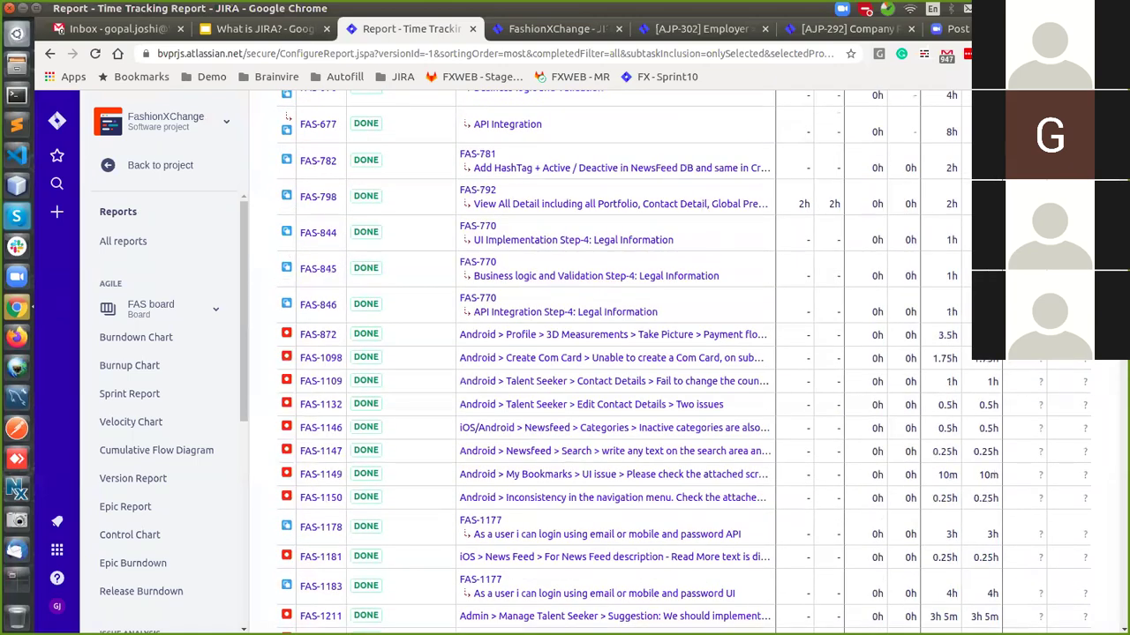
scroll(618, 353, down, 15)
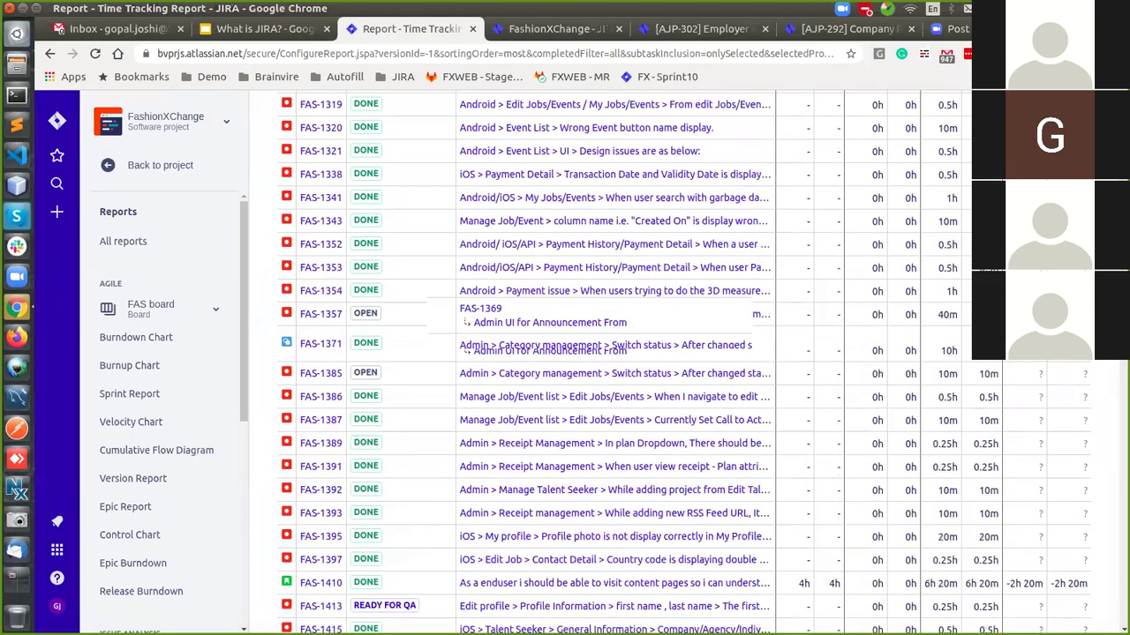
scroll(618, 353, up, 1)
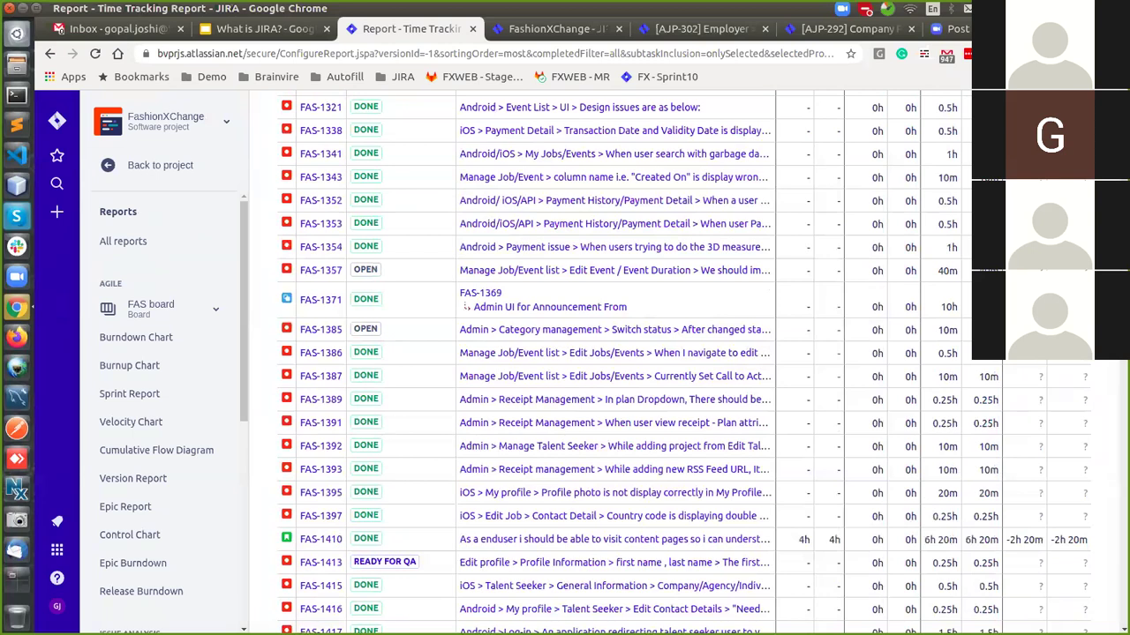
scroll(812, 133, up, 20)
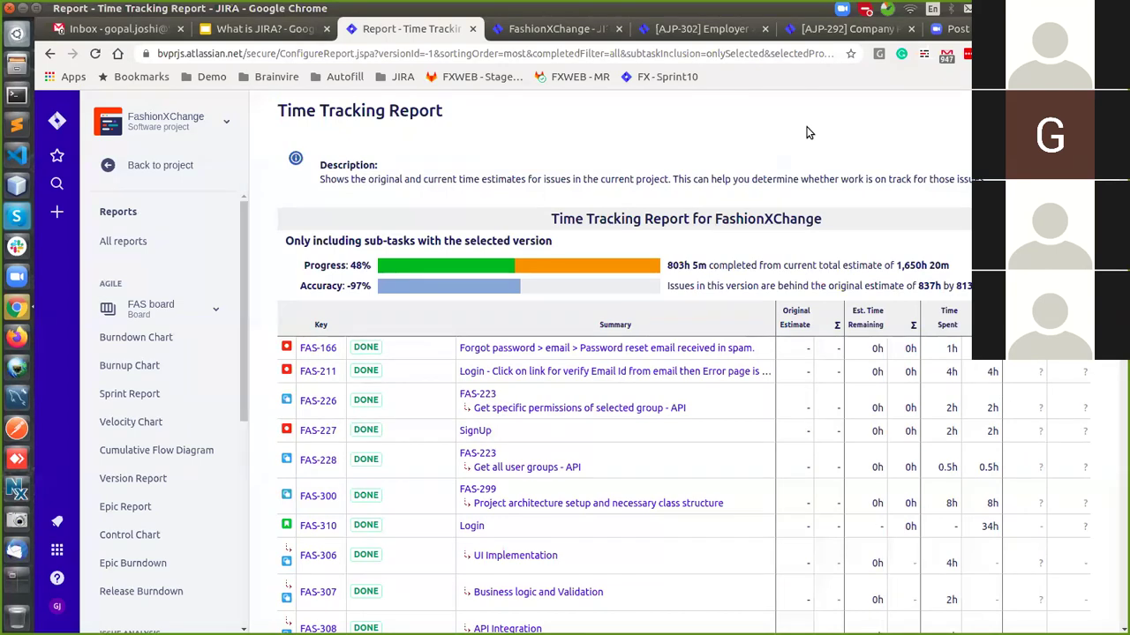
scroll(807, 130, down, 2)
scroll(807, 127, down, 10)
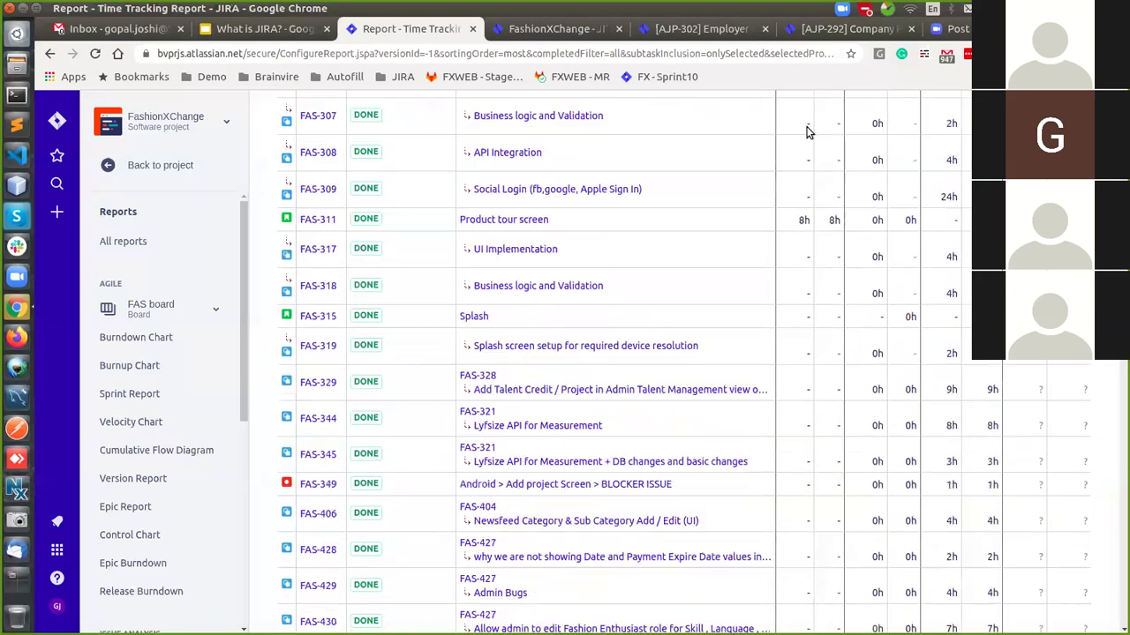
scroll(807, 127, down, 15)
scroll(807, 128, down, 10)
scroll(807, 133, up, 10)
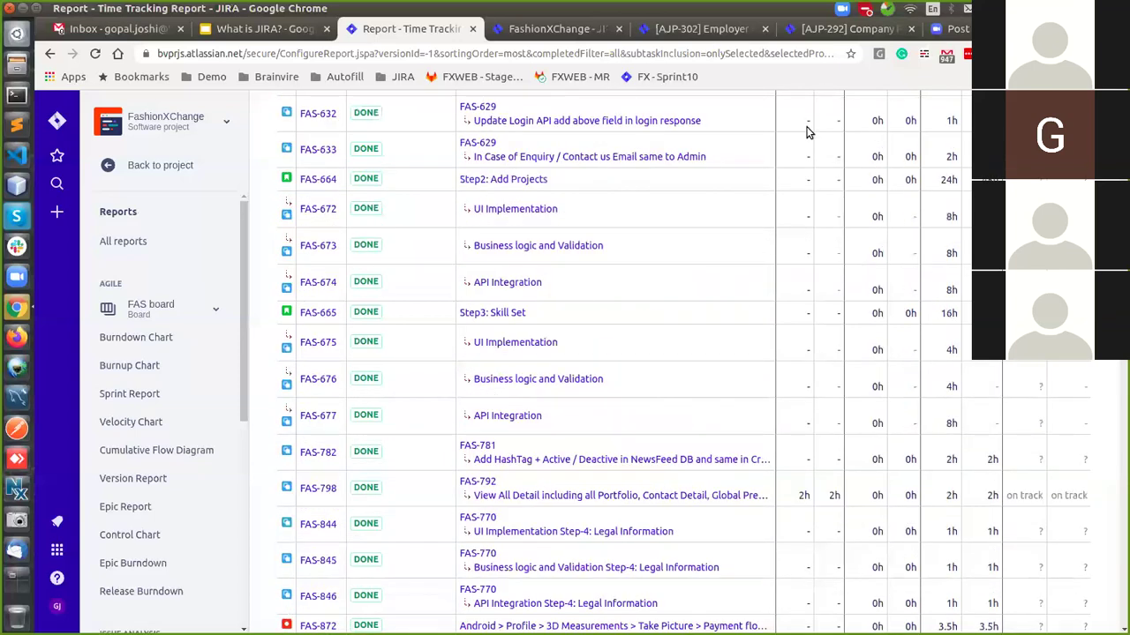
scroll(807, 129, down, 1)
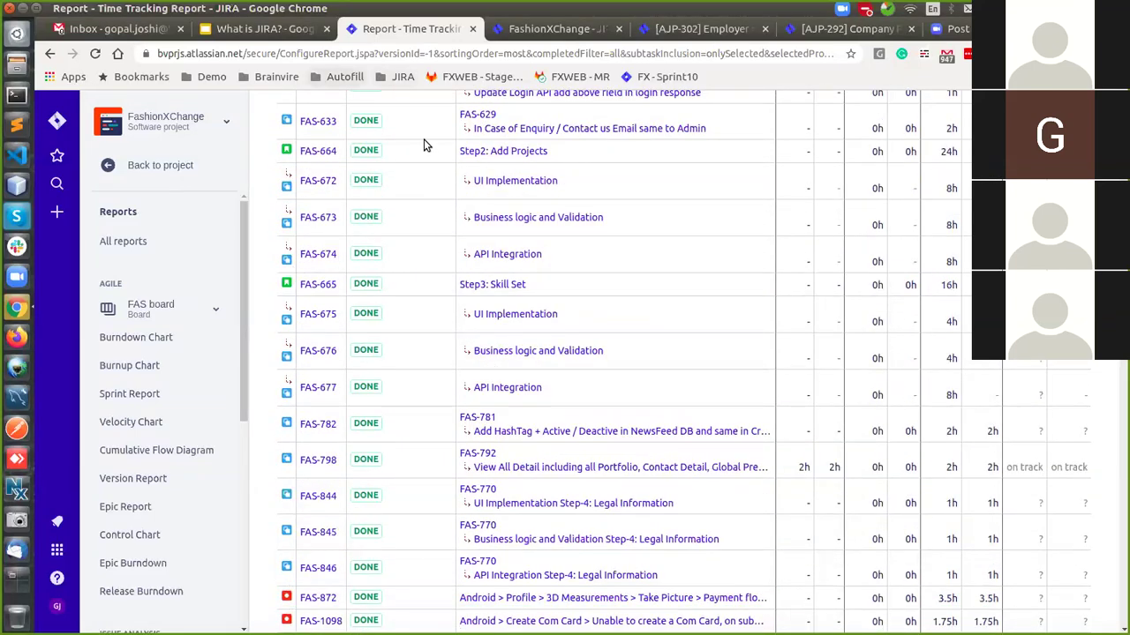
scroll(716, 150, up, 15)
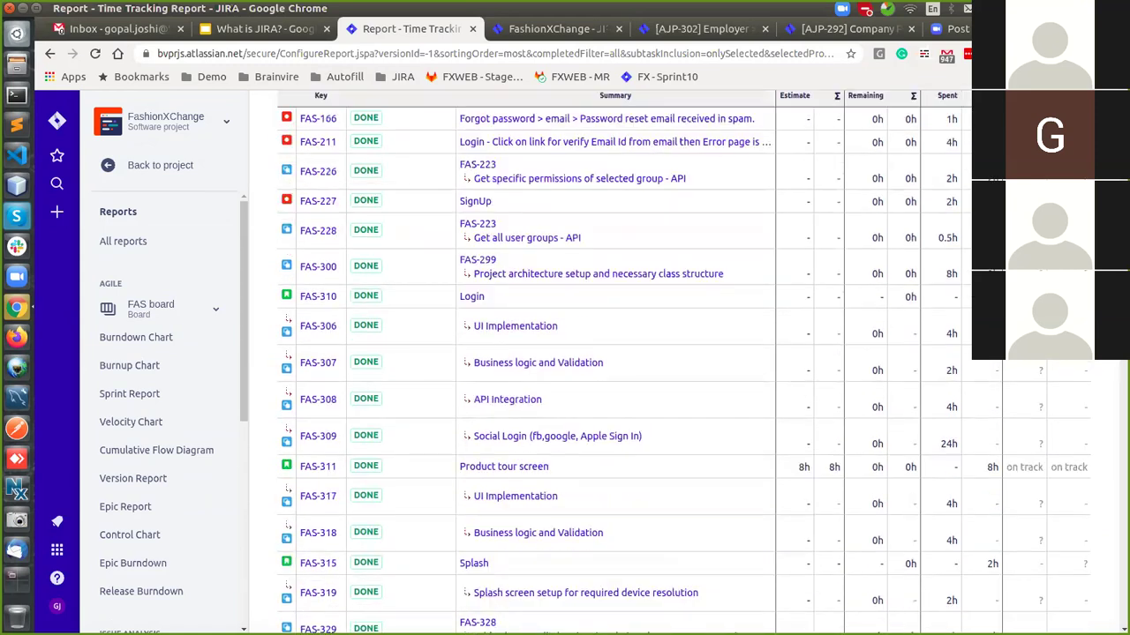
Open the bookmarked JIRA Logs search in a separate browser tab and show its issues with work logged today
click(403, 77)
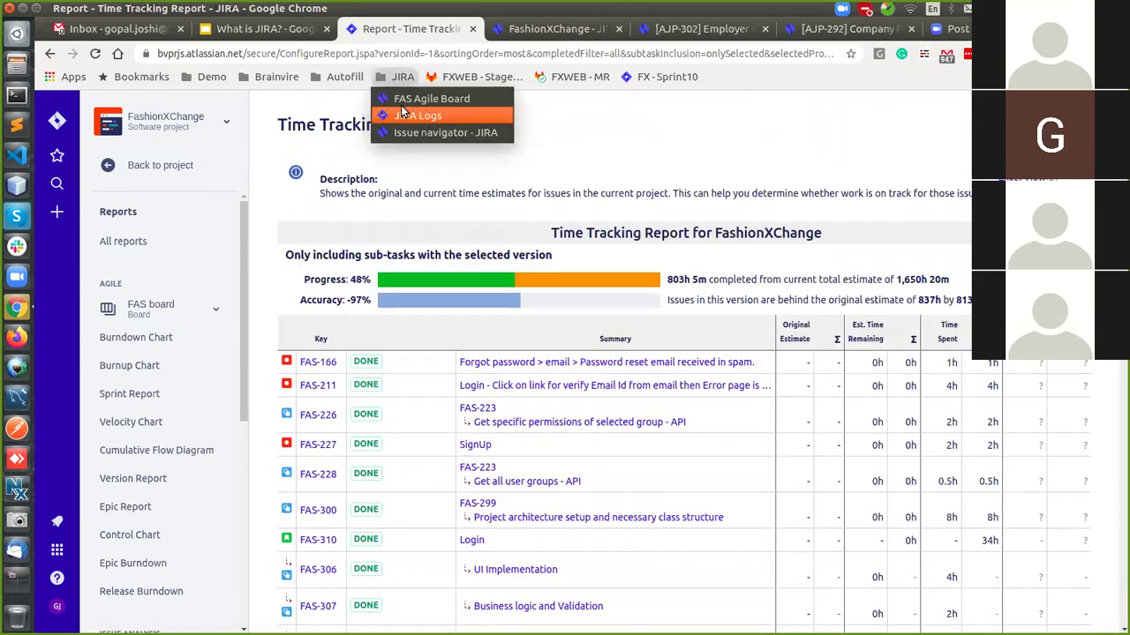
middle_click(411, 113)
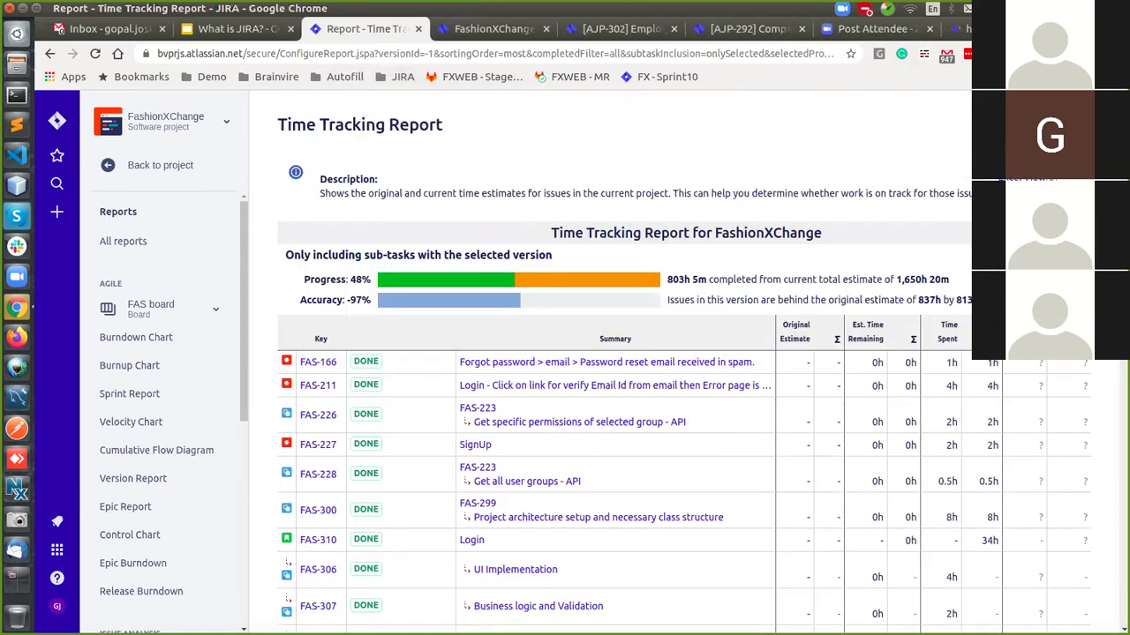
click(961, 28)
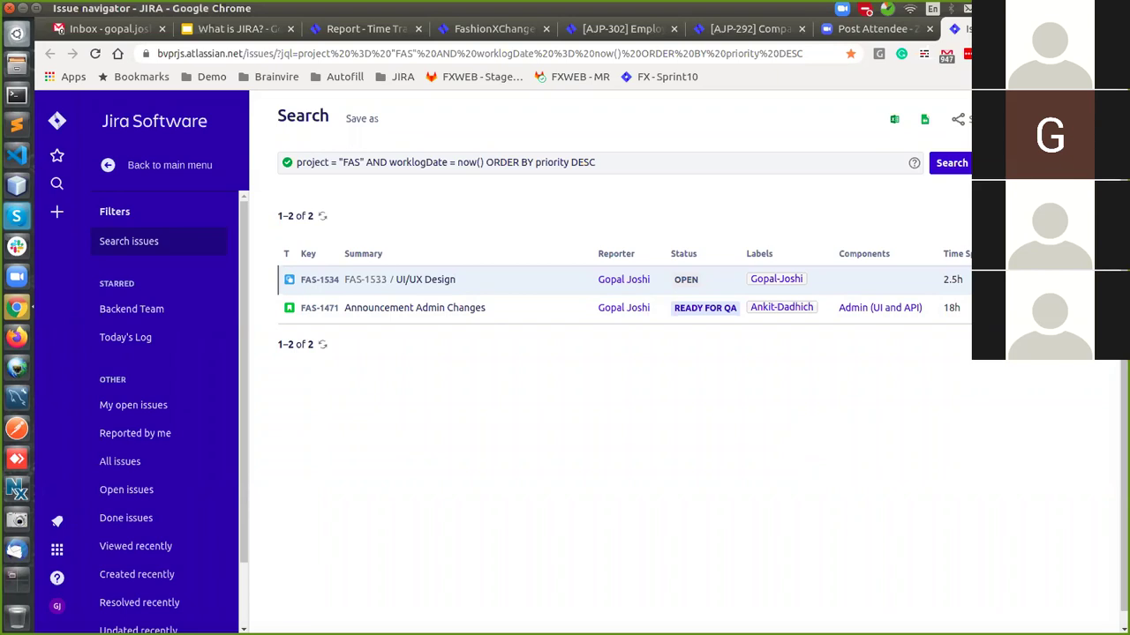
key(XF86AudioRaiseVolume)
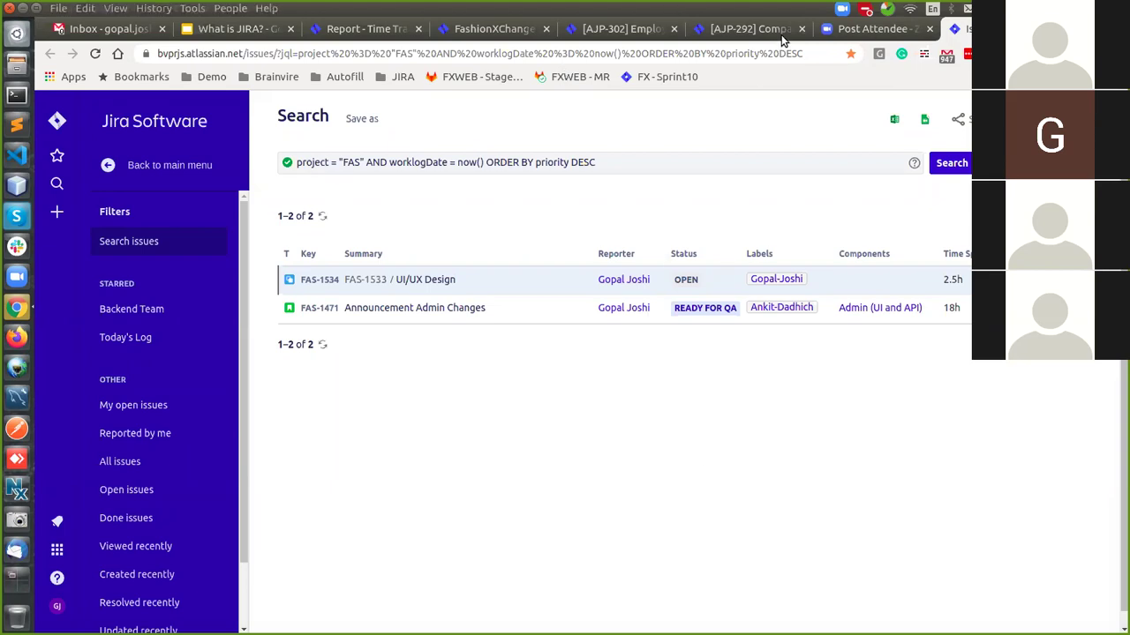
click(679, 386)
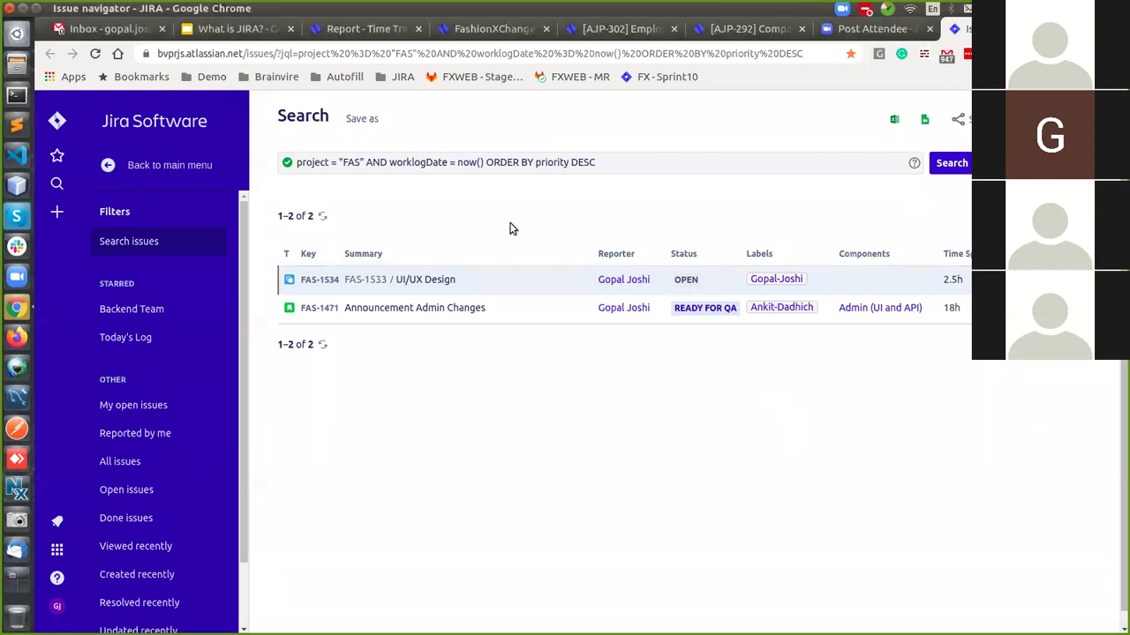
Replace now() in the worklogDate condition with '2020-04-27' and run the issue search
double_click(477, 162)
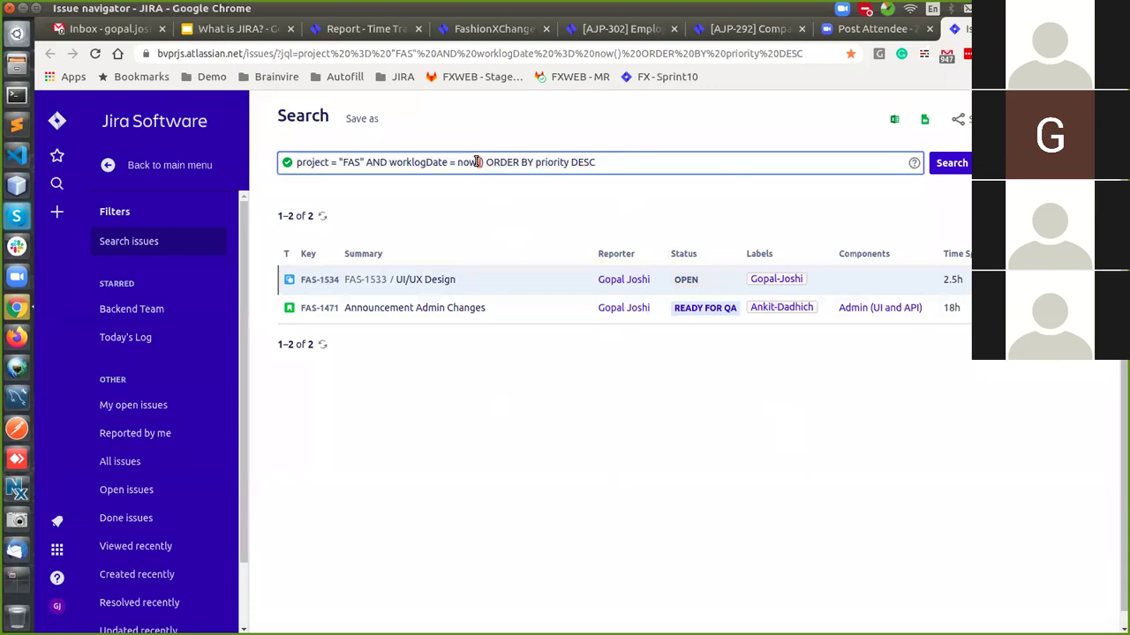
text('2020)
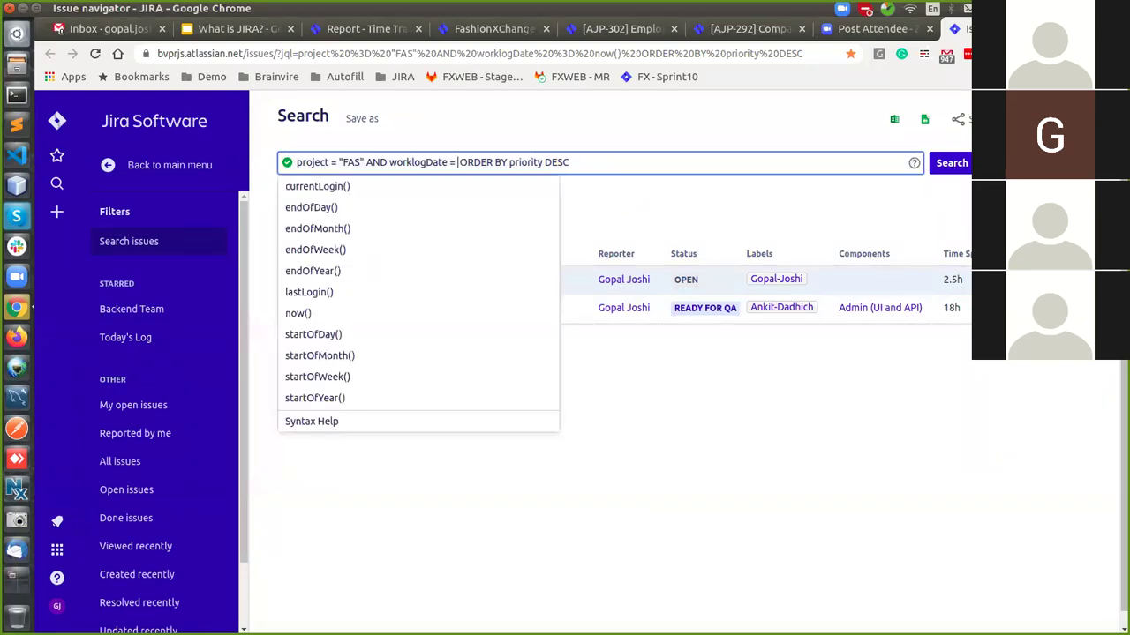
text(-04)
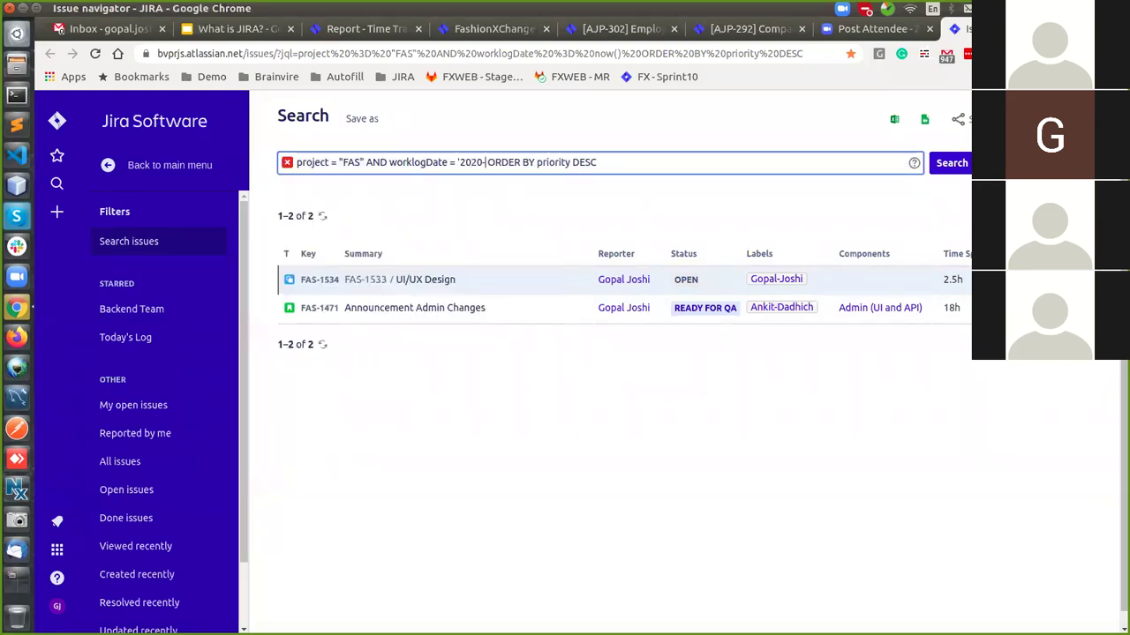
text(-27')
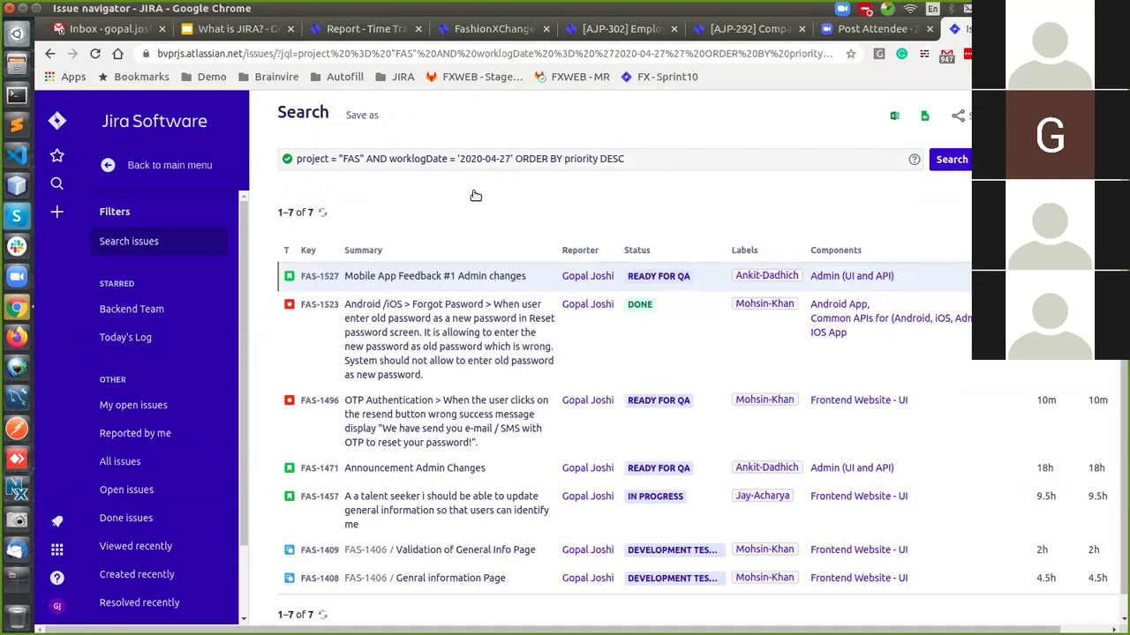
Add the Original Estimate column to the issue search results
scroll(544, 312, down, 1)
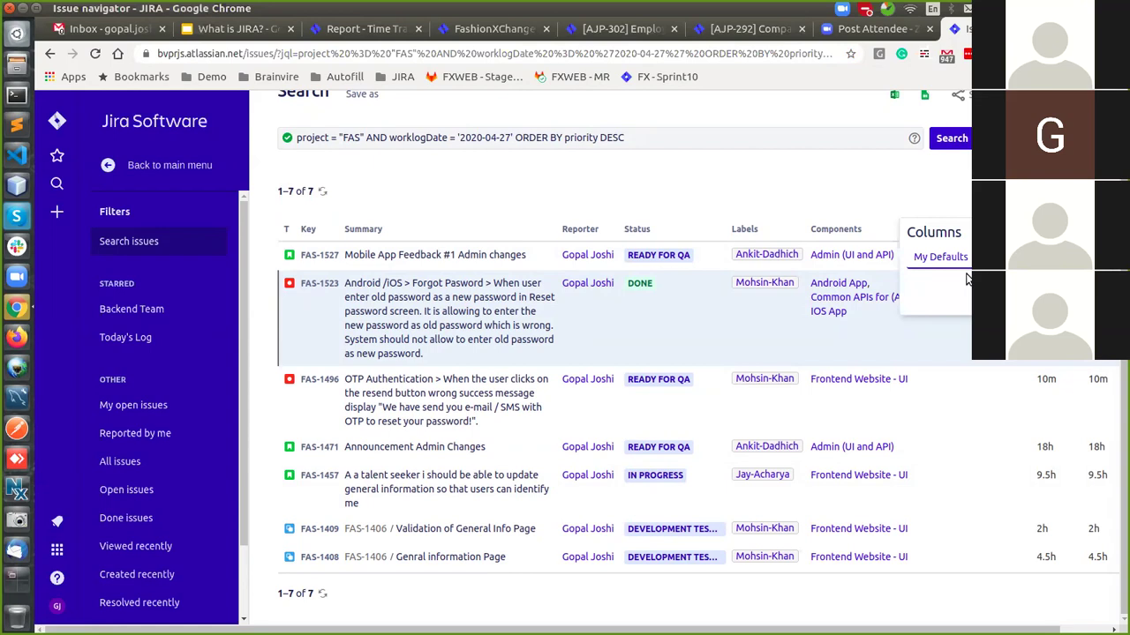
scroll(1015, 424, down, 5)
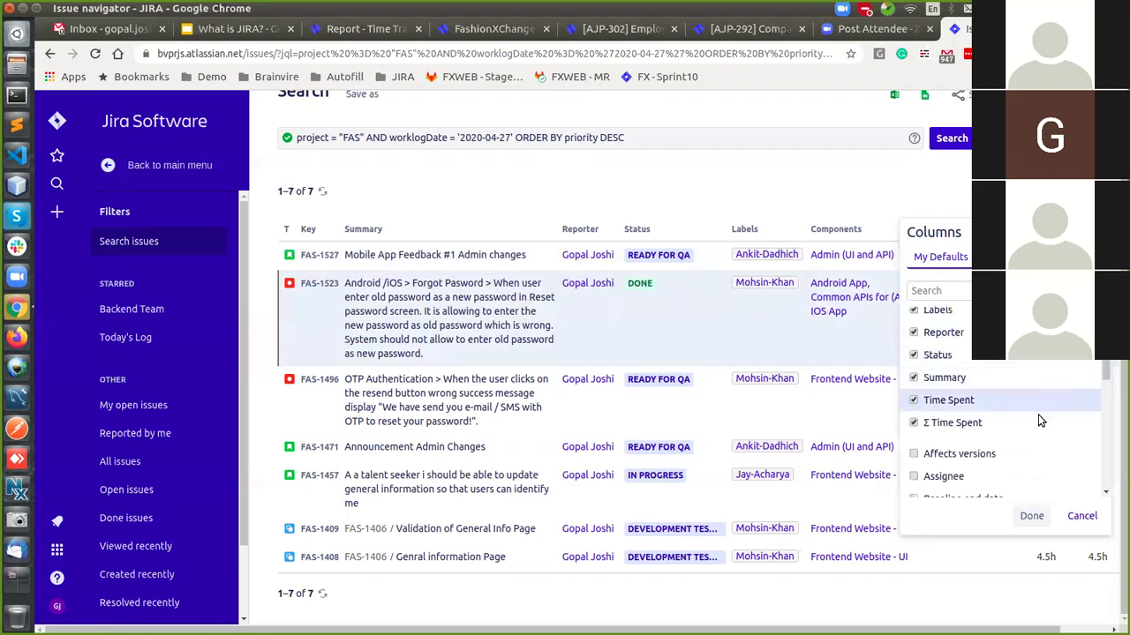
scroll(1020, 441, down, 3)
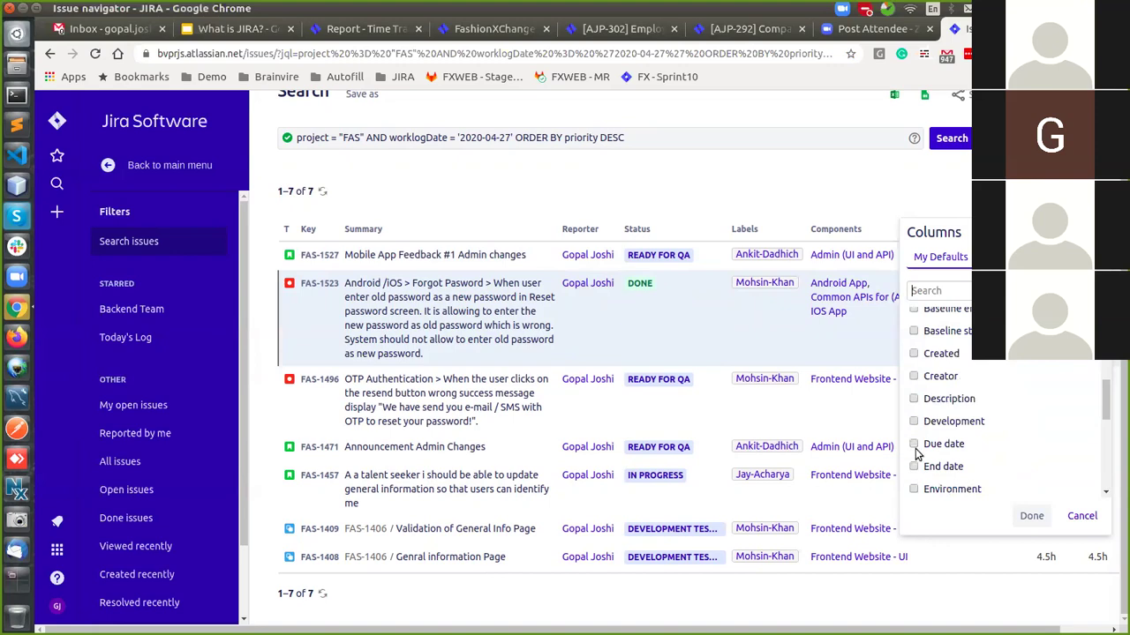
scroll(1015, 424, down, 3)
click(1031, 515)
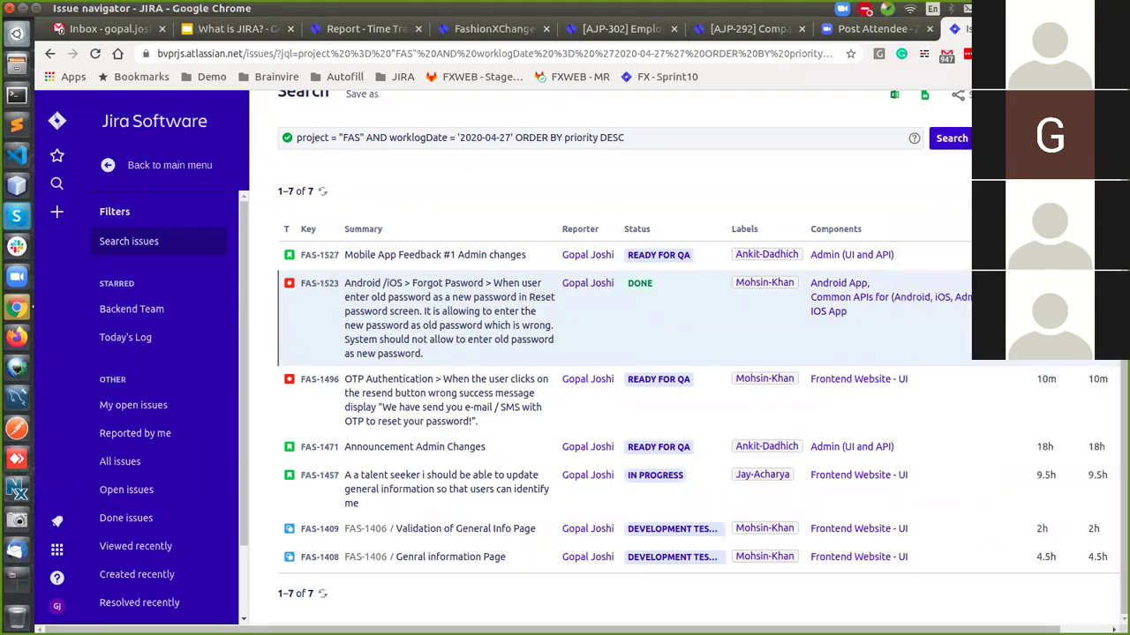
Check the selected result columns, then examine the estimate and time spent values for the listed issues
scroll(680, 353, right, 1)
click(1015, 191)
scroll(981, 368, down, 3)
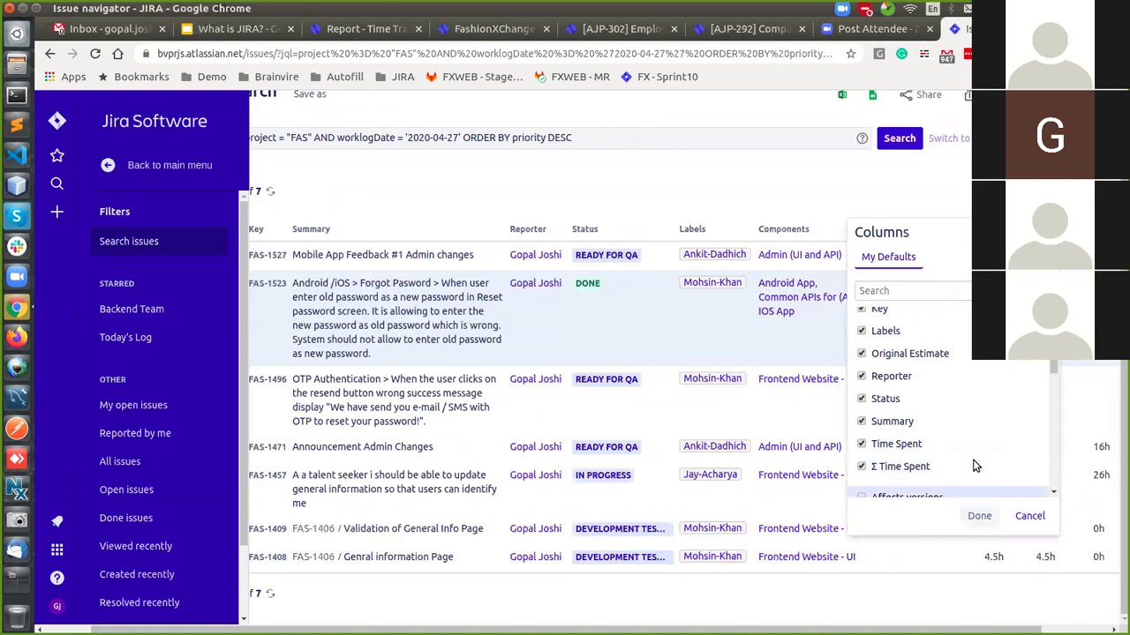
scroll(966, 451, up, 1)
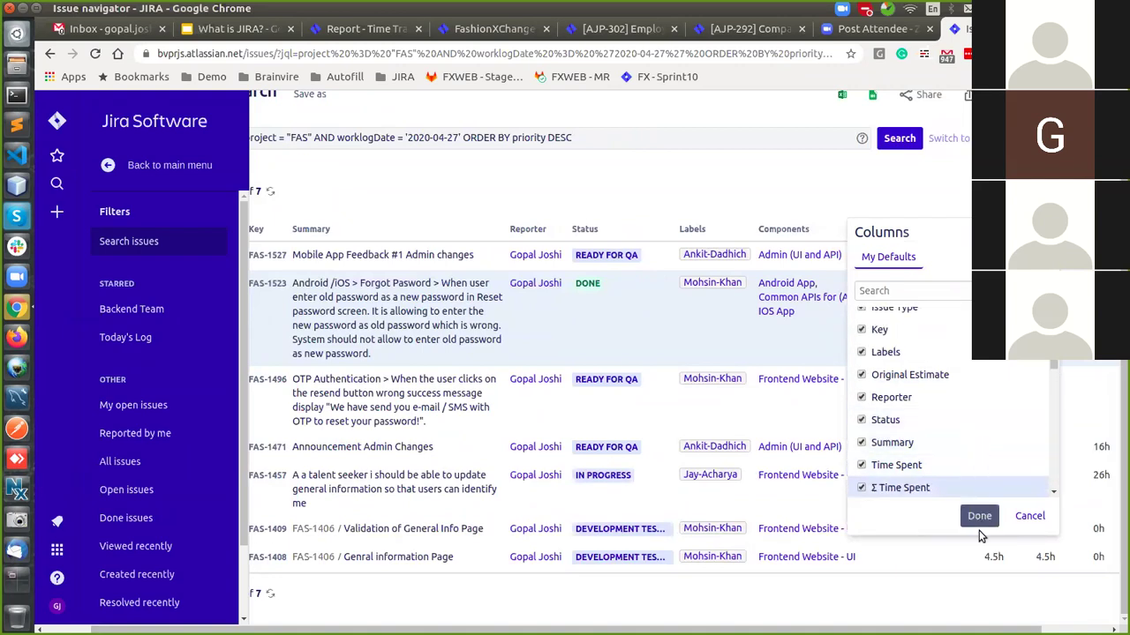
click(978, 530)
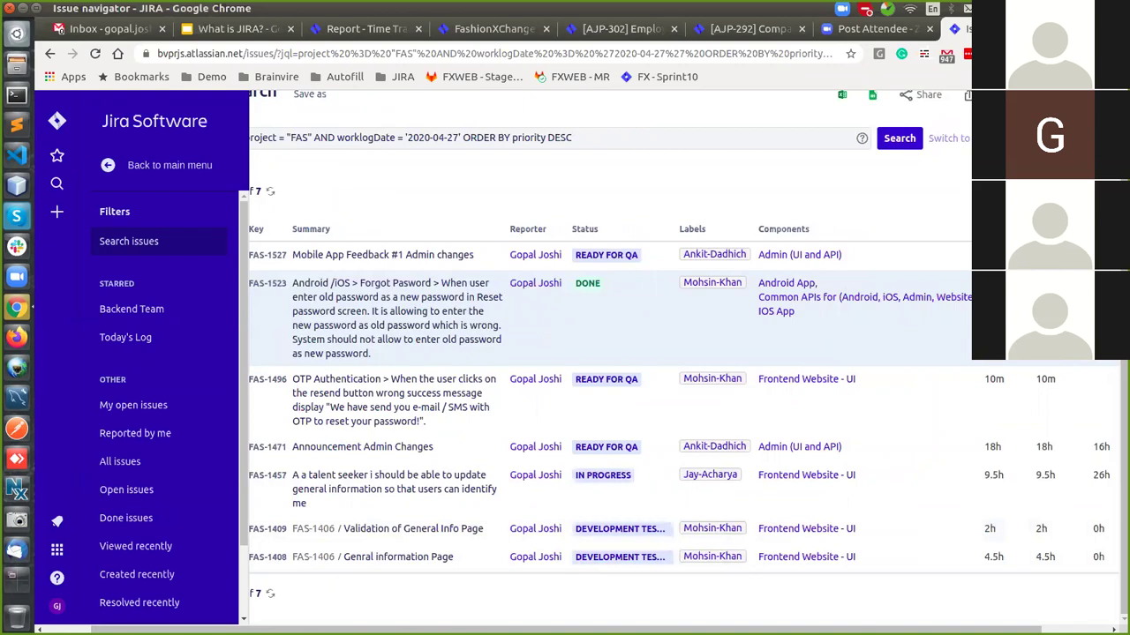
scroll(600, 362, right, 1)
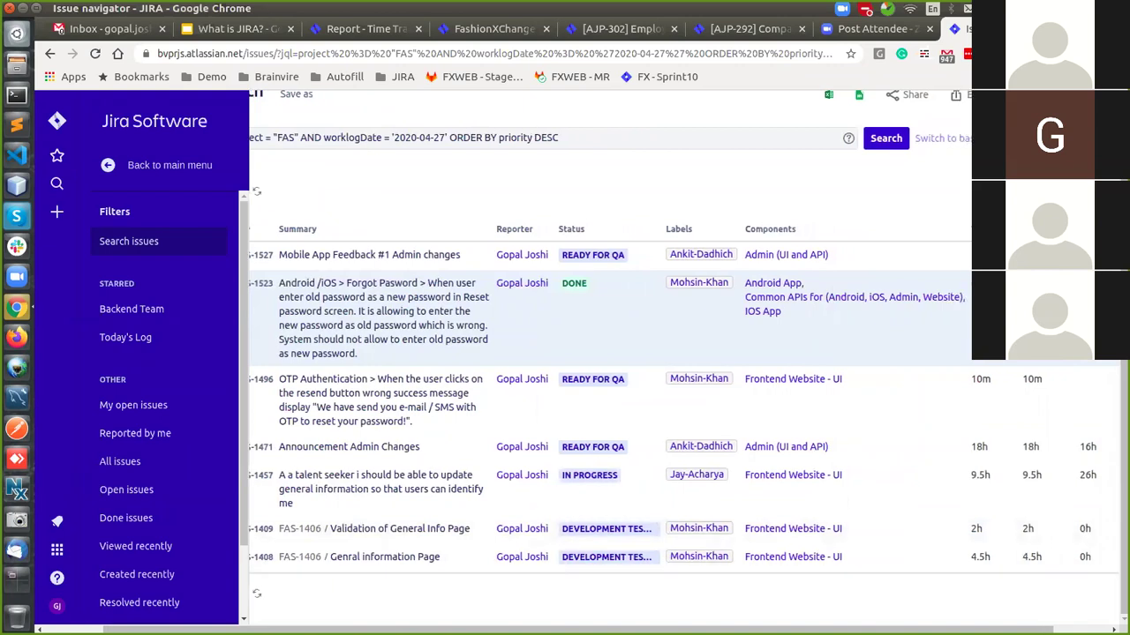
scroll(1070, 611, right, 3)
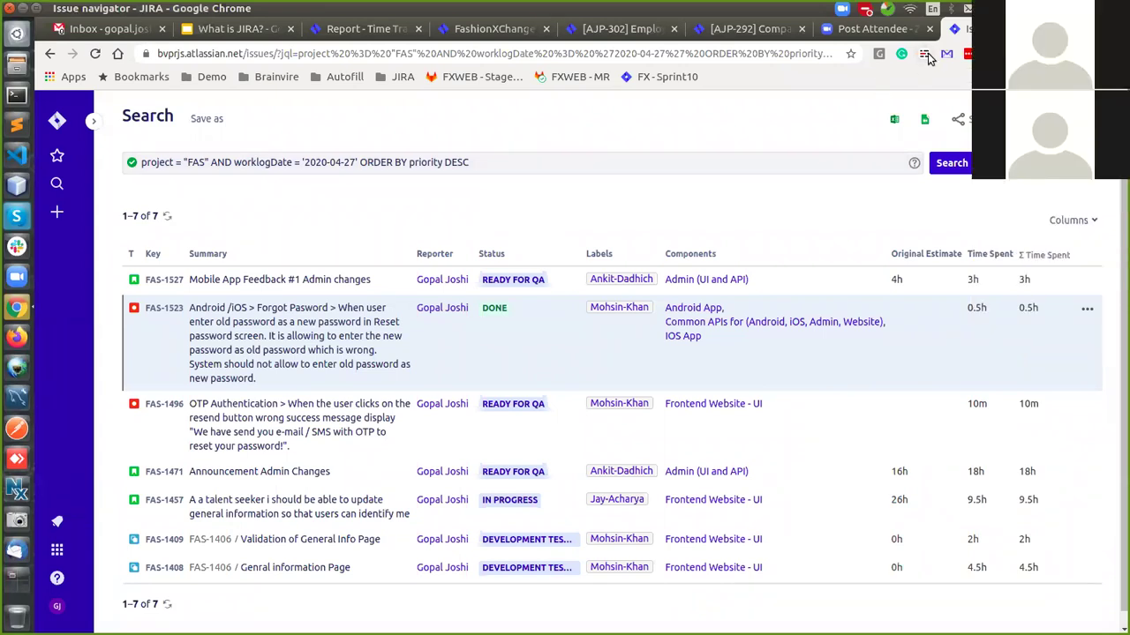
Close the Post Attendee browser tab and return to the issue search results
click(910, 31)
click(930, 29)
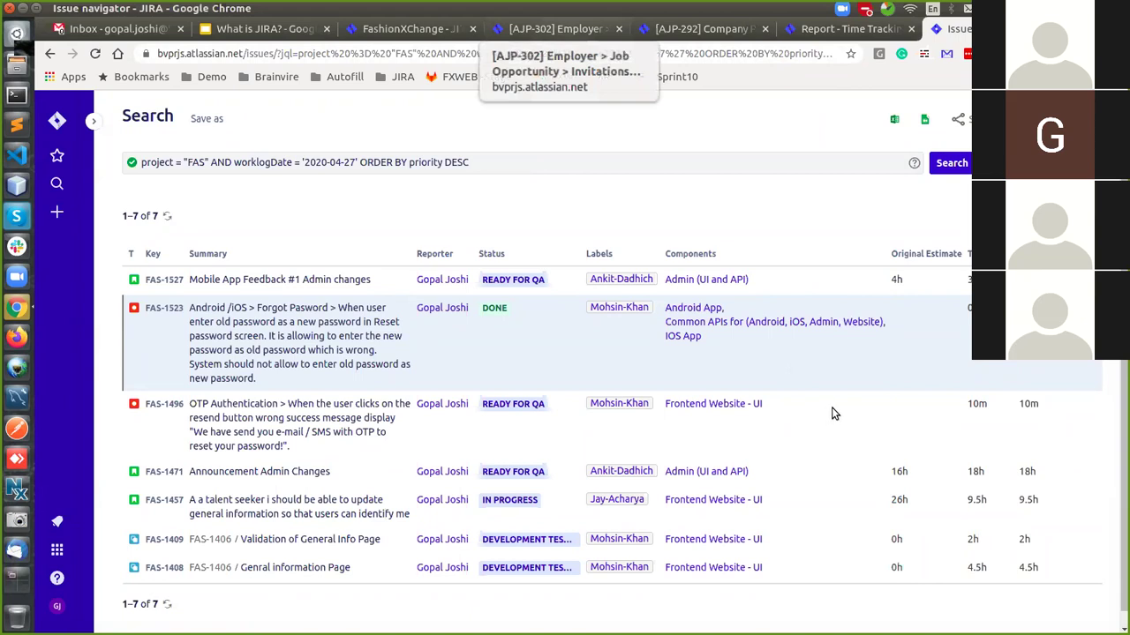
key(ctrl+4)
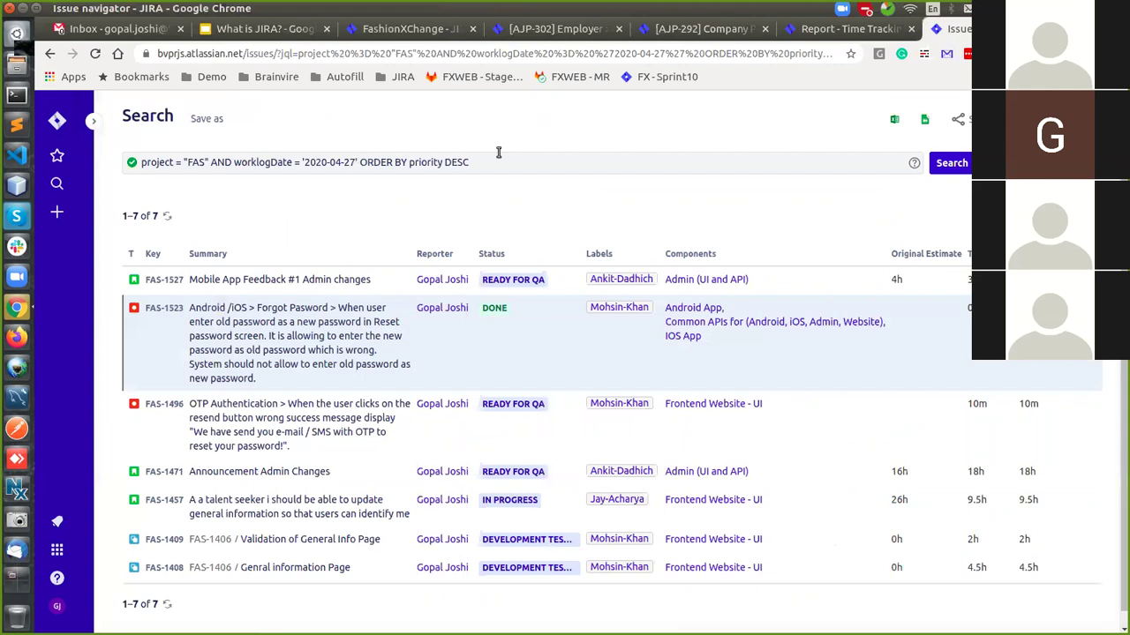
Add an "and labels in" condition with a team member's label after the worklogDate condition and run the issue search
text(and )
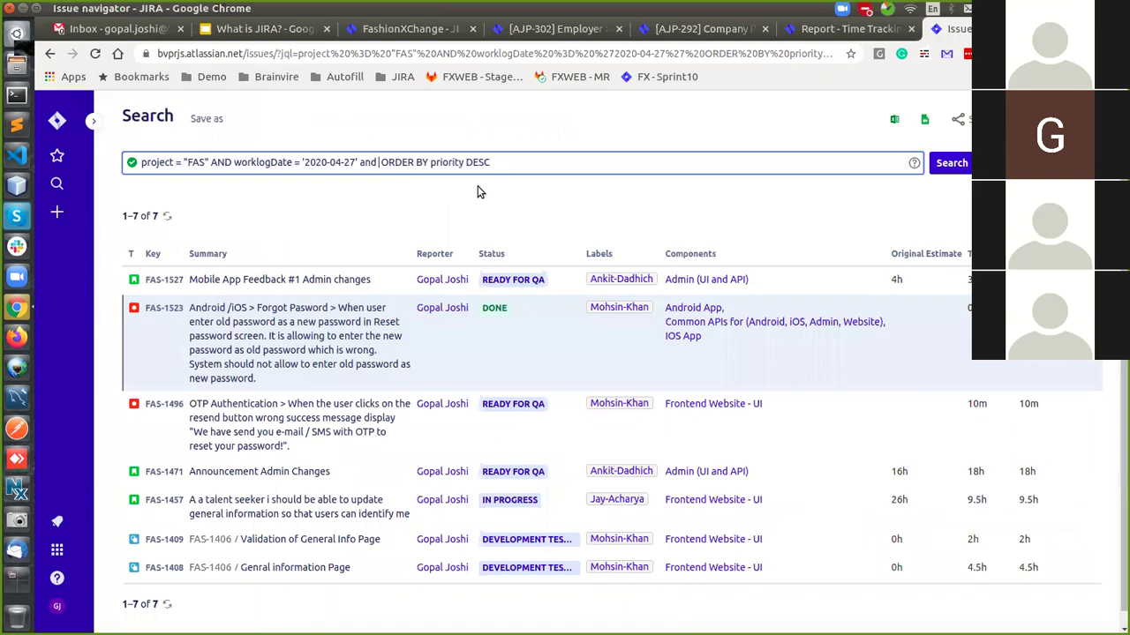
text(lab)
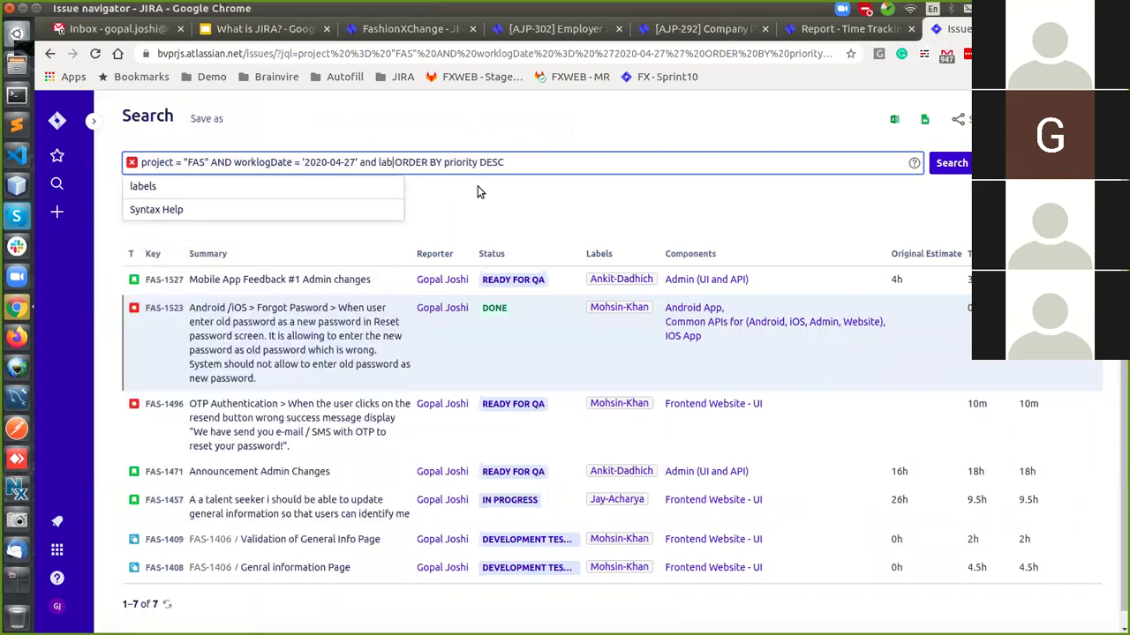
key(Return)
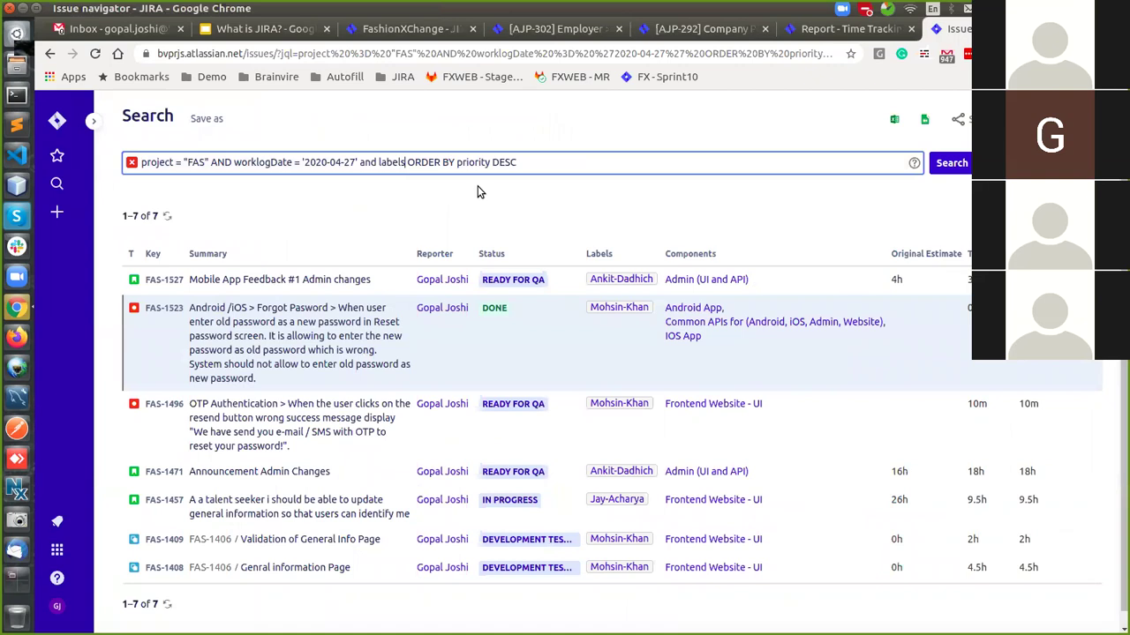
text(= 'Moh)
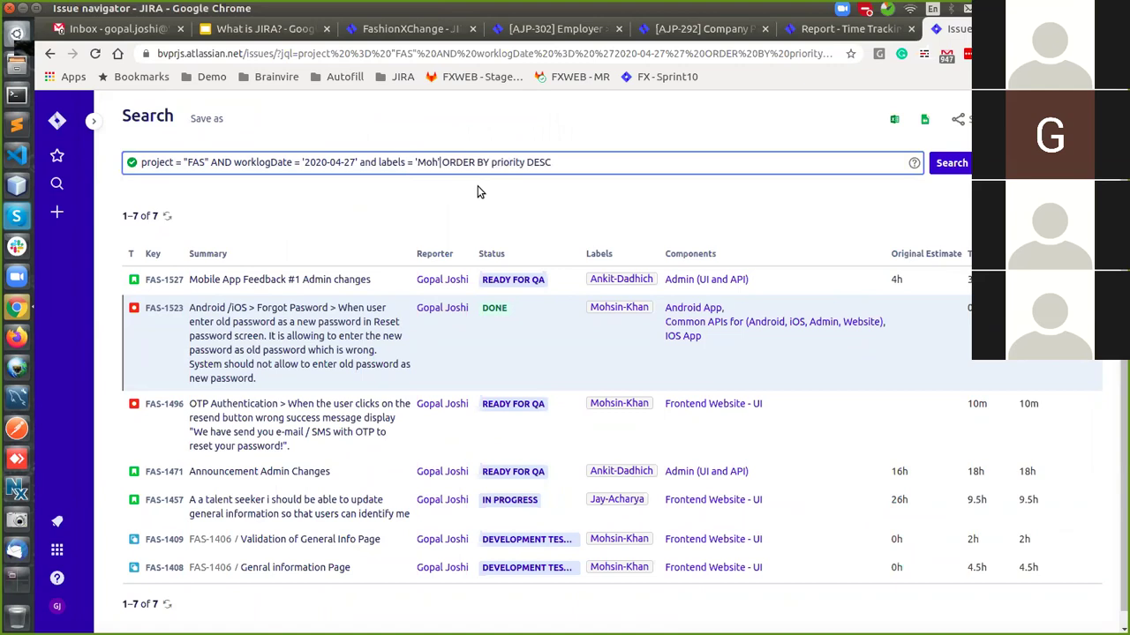
key(ctrl+z)
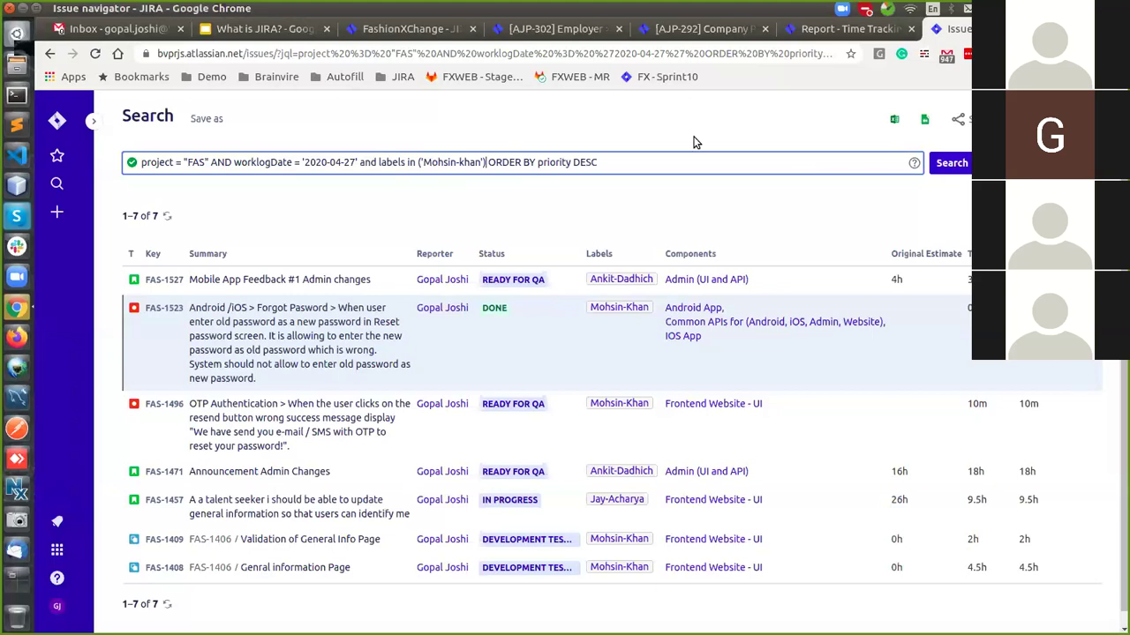
key(Left)
key(BackSpace)
key(Return)
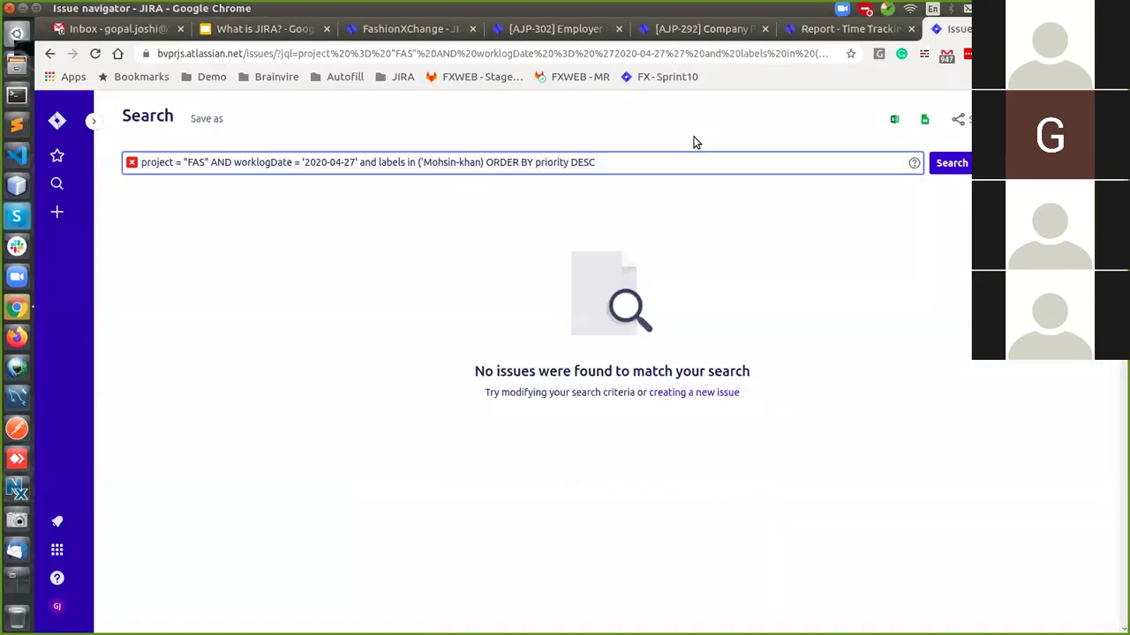
Replace the parenthesized label value with the start of the team member's label, without quotes or parentheses, and rerun the issue search
key(ctrl+Left)
key(ctrl+Left)
key(BackSpace)
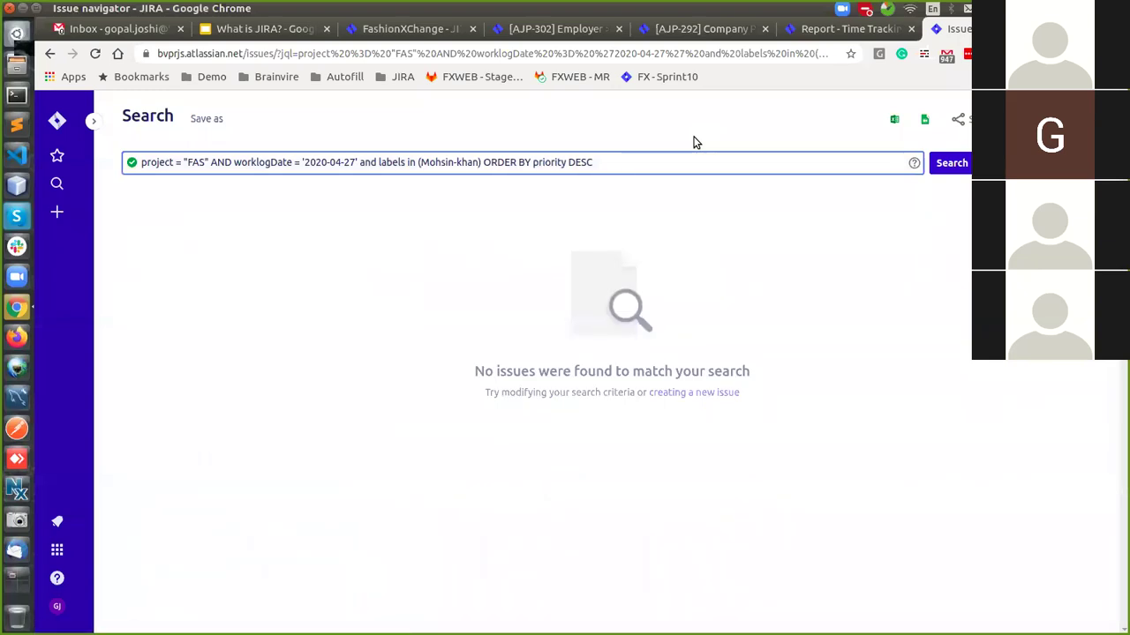
key(BackSpace)
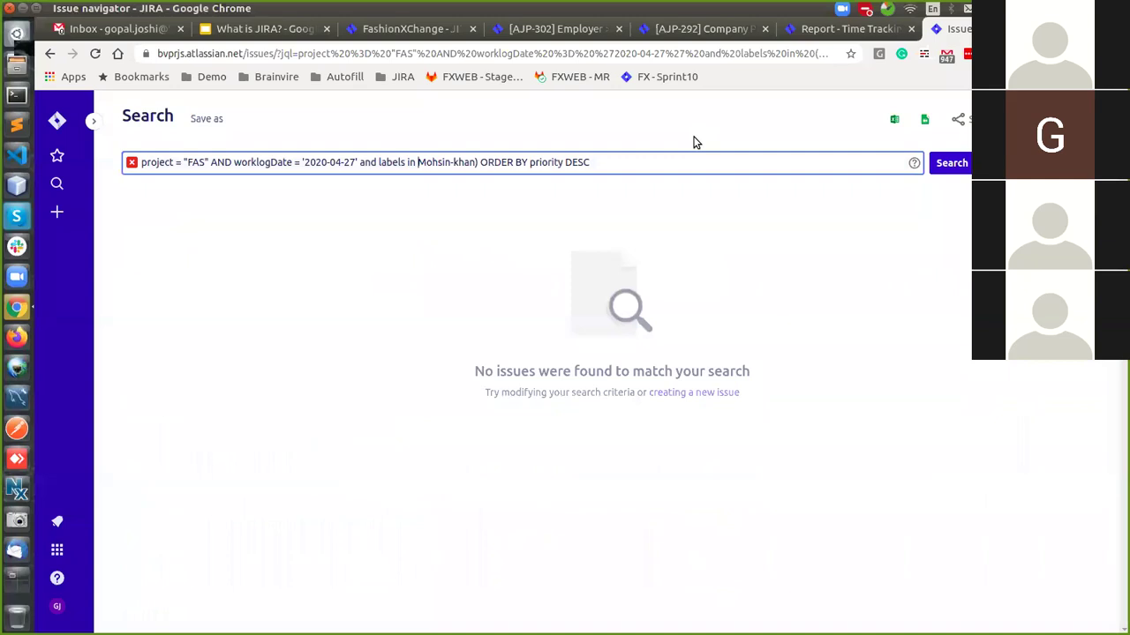
key(ctrl+shift+Right)
key(ctrl+shift+Right)
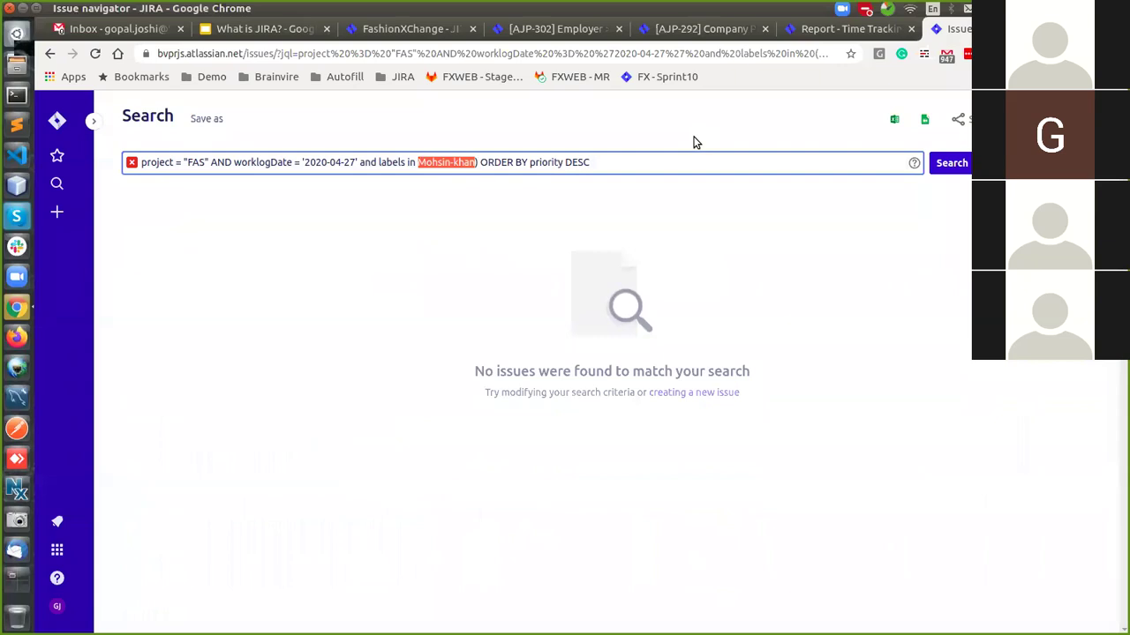
text(Moh)
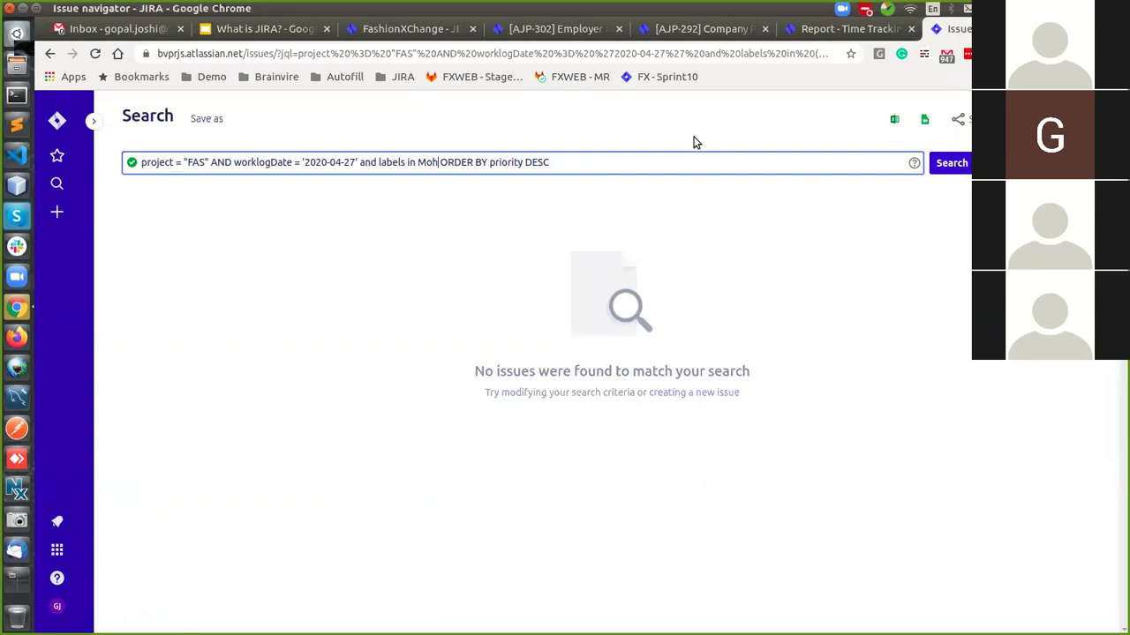
key(Return)
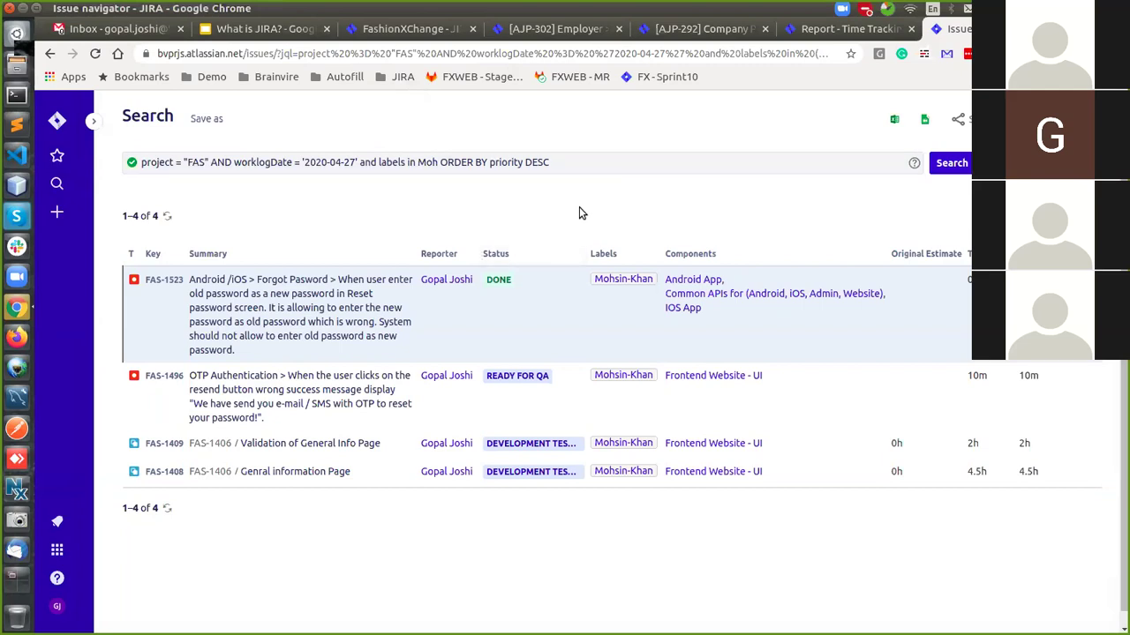
Open the bookmarked JIRA Logs search from the JIRA bookmarks folder
click(402, 76)
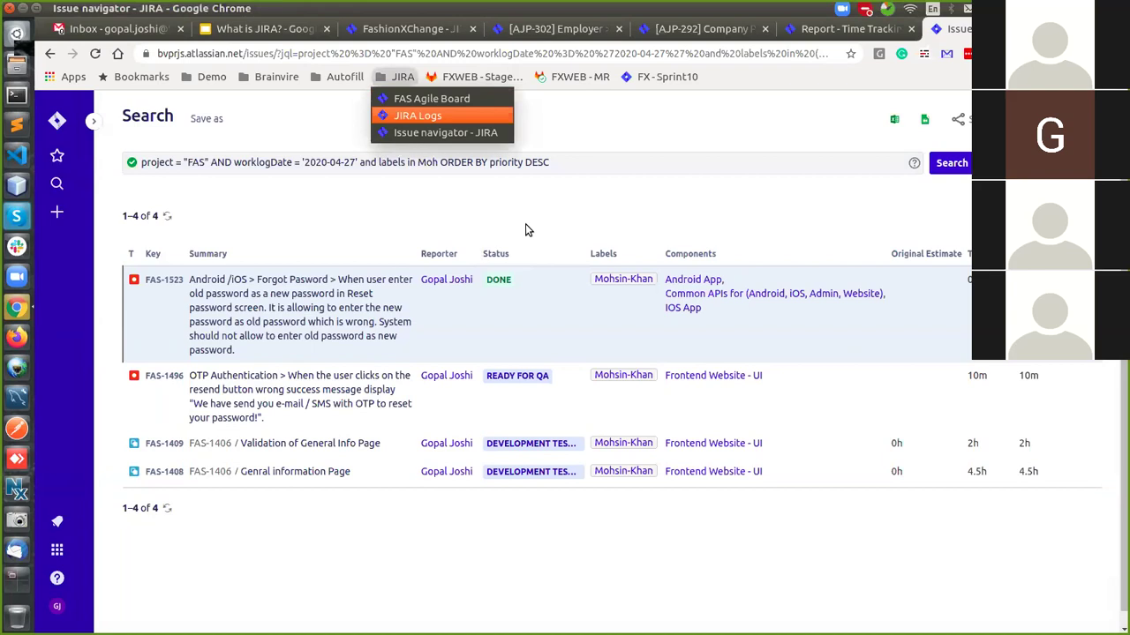
key(Return)
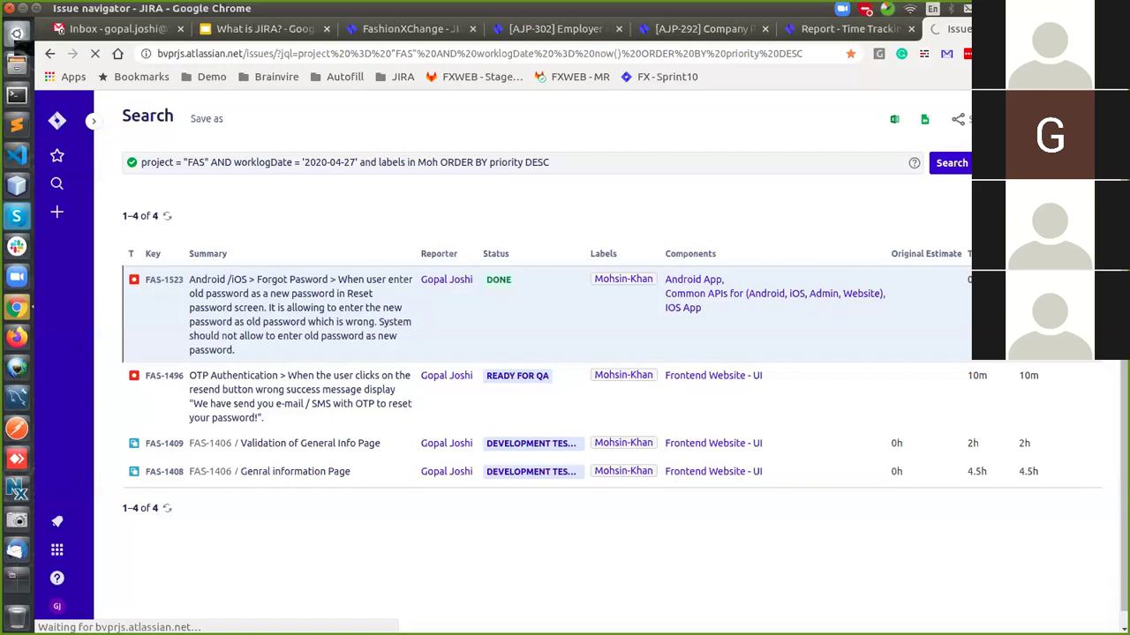
Close the issue search and Time Tracking Report pages and return to the Practices slide of the What is JIRA? presentation
key(ctrl+w)
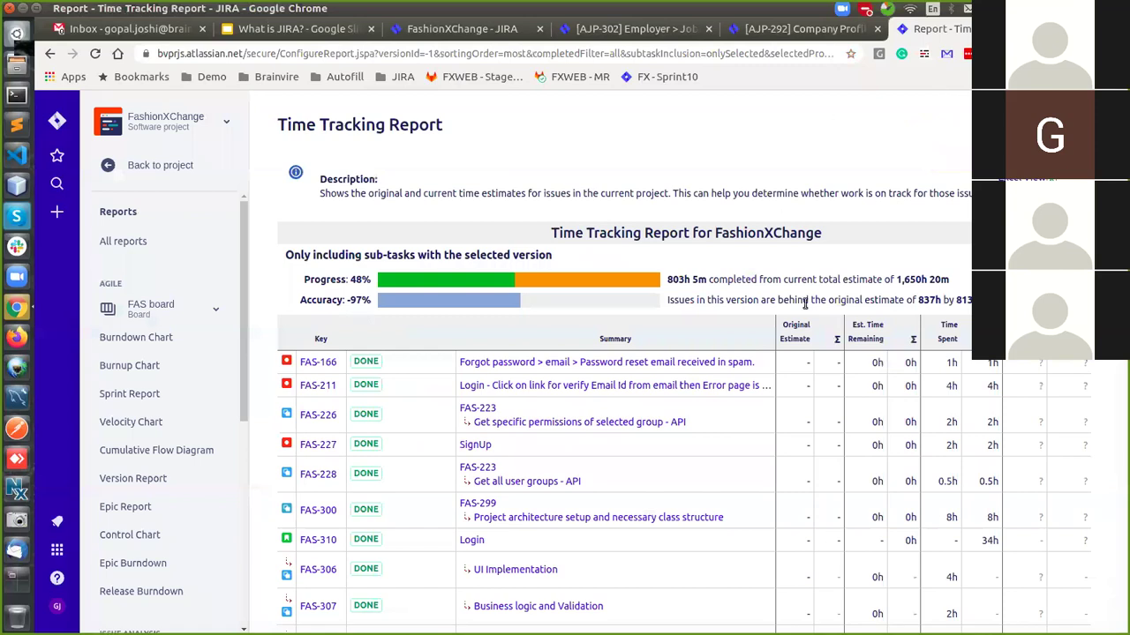
key(ctrl+w)
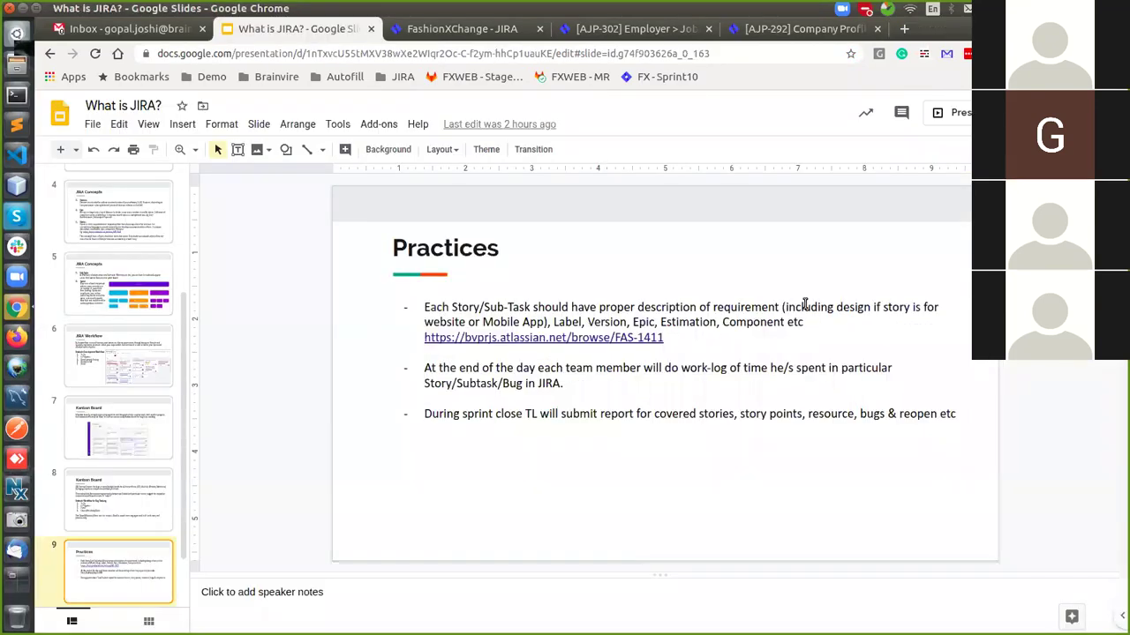